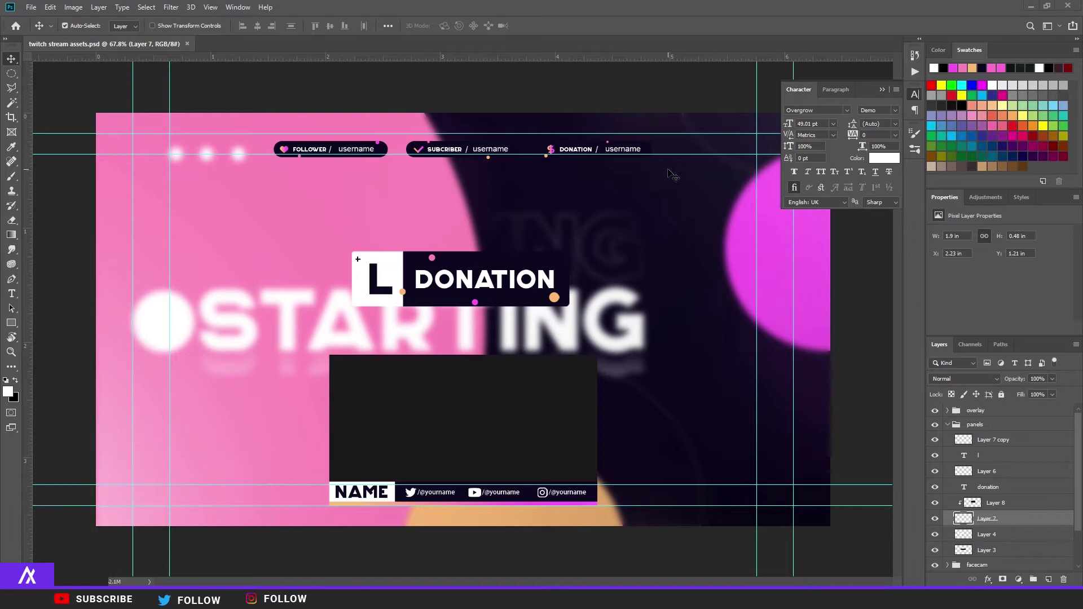
# Step: Examine the finished donation panel, the top alert bar and the facecam frame up close
pyautogui.scroll(3, 429, 485)
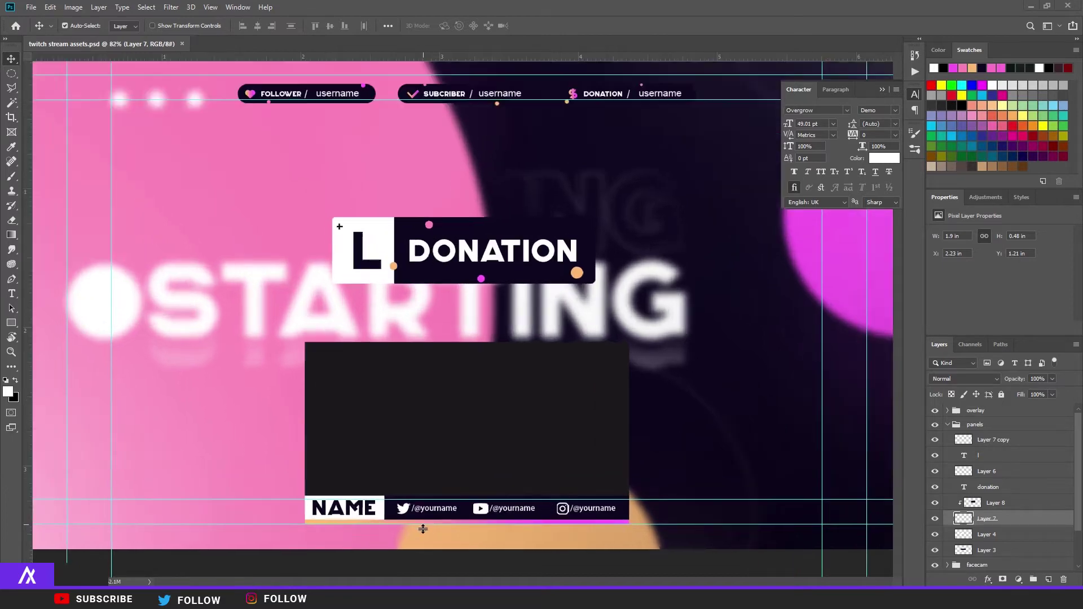
pyautogui.scroll(-3, 426, 427)
pyautogui.scroll(3, 285, 249)
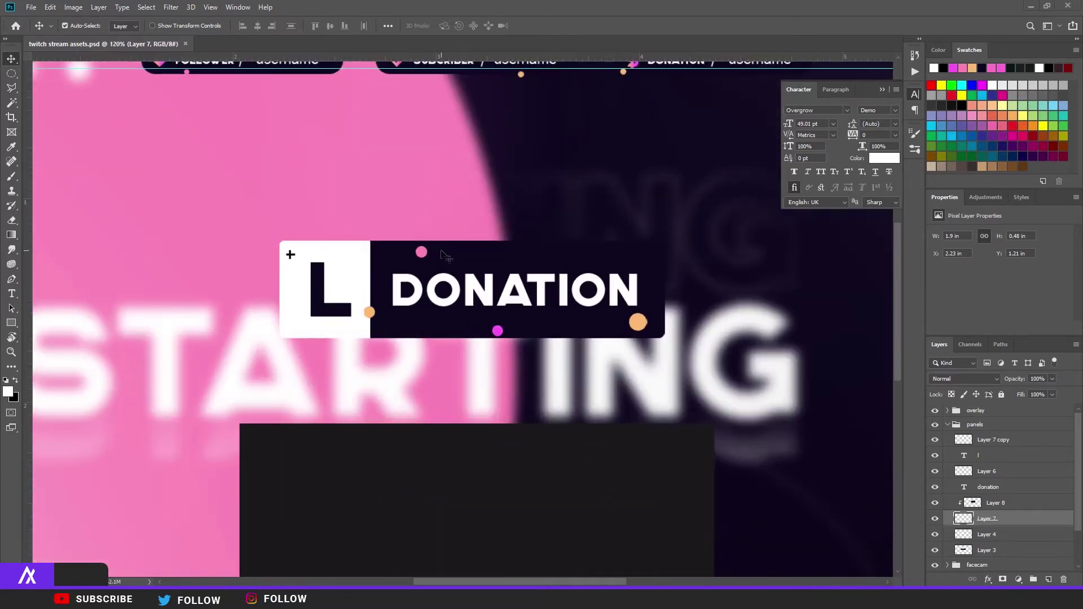
pyautogui.scroll(-2, 415, 206)
pyautogui.scroll(1, 440, 100)
pyautogui.scroll(2, 441, 100)
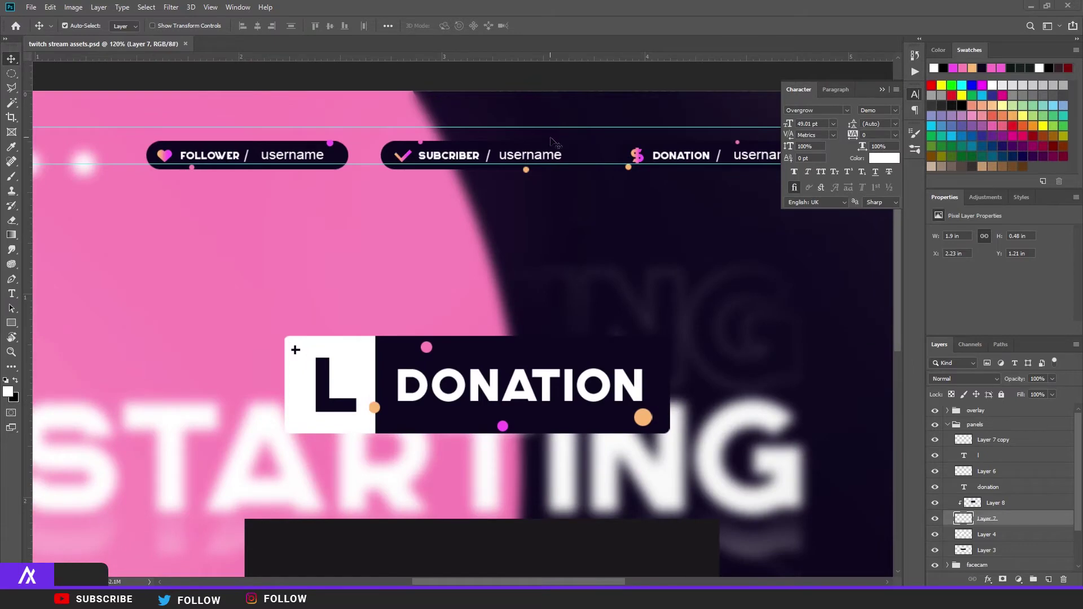
pyautogui.scroll(-3, 437, 100)
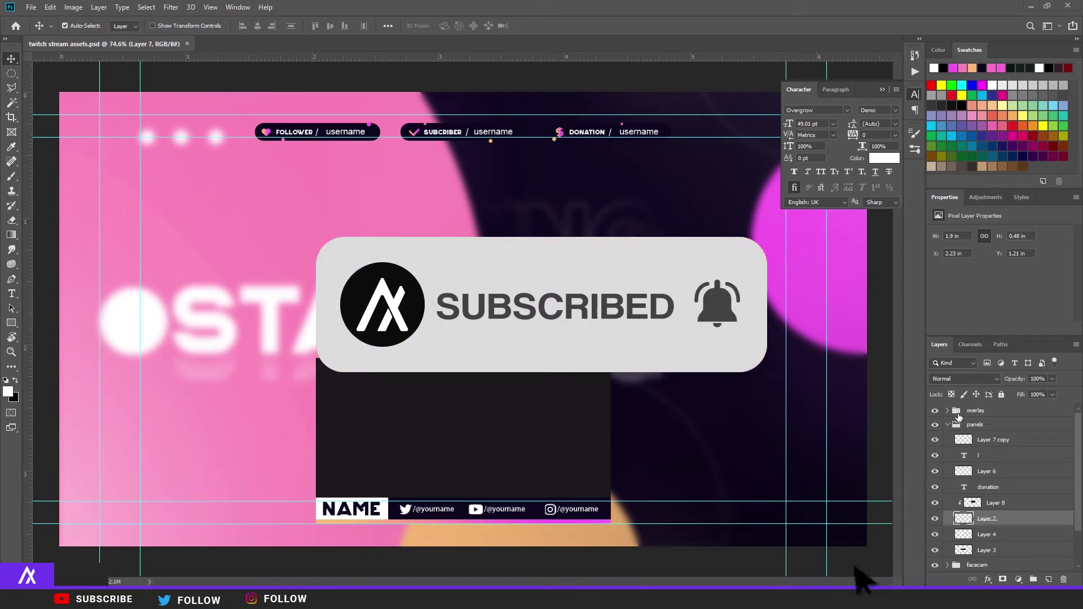
# Step: Collapse the panels group and move the facecam group to the intersection of the inner guides at the canvas's lower left
pyautogui.click(947, 425)
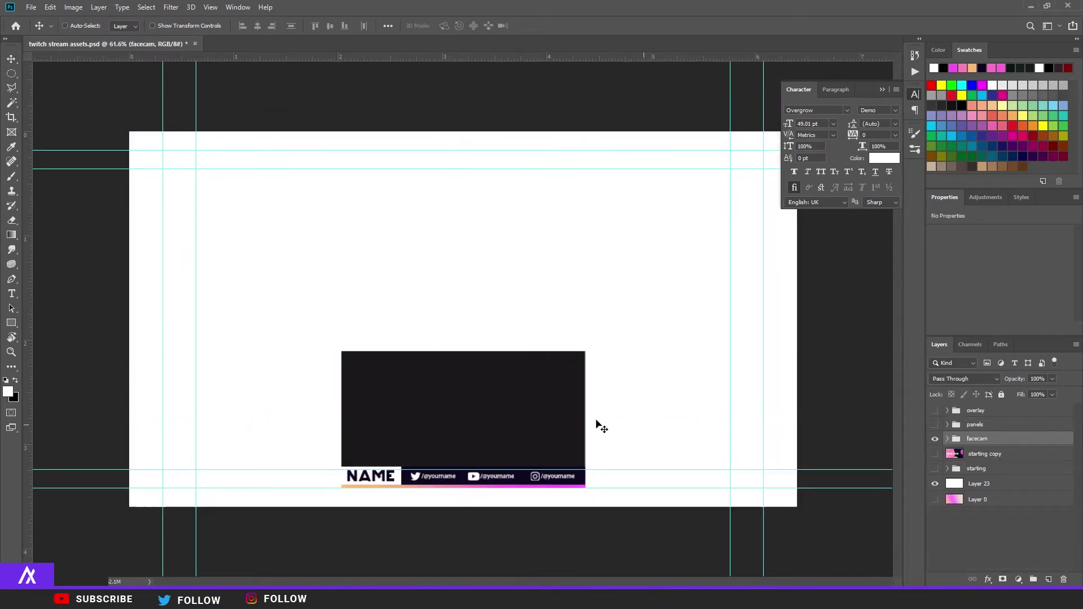
pyautogui.hotkey('ctrl', 't')
pyautogui.moveTo(485, 429); pyautogui.dragTo(341, 411)
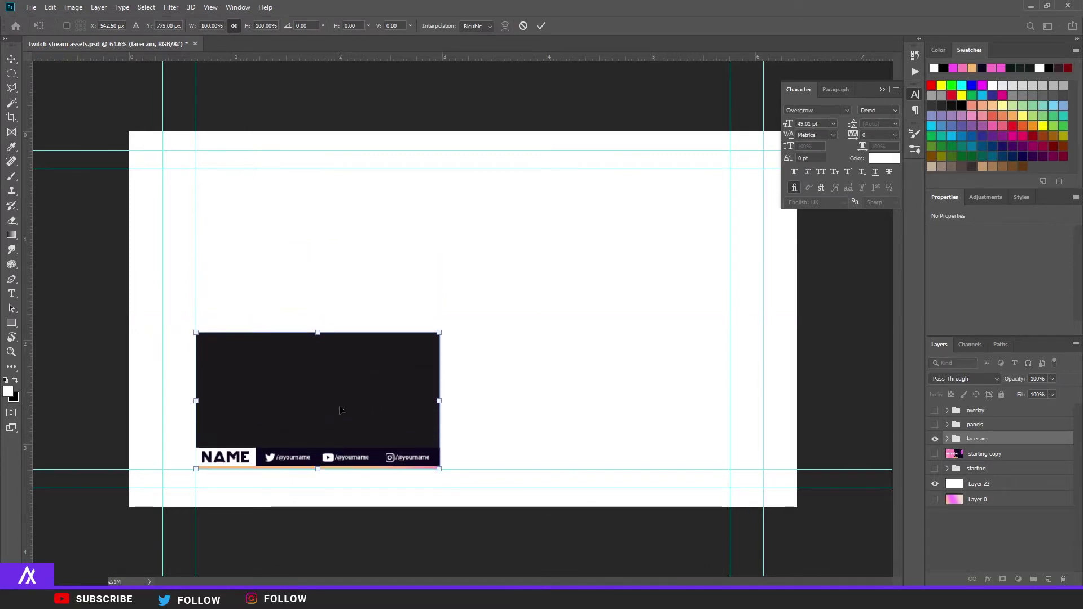
pyautogui.press('Return')
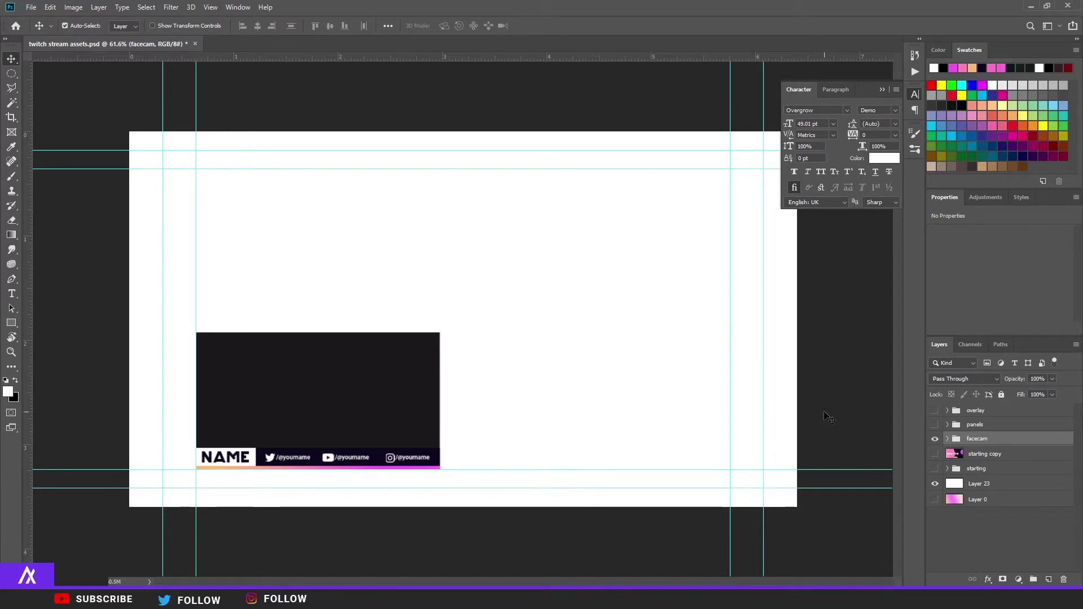
# Step: Duplicate the facecam's dark rectangle to the lower-right inner guides and put the copy at the top of the layer stack
pyautogui.click(401, 401)
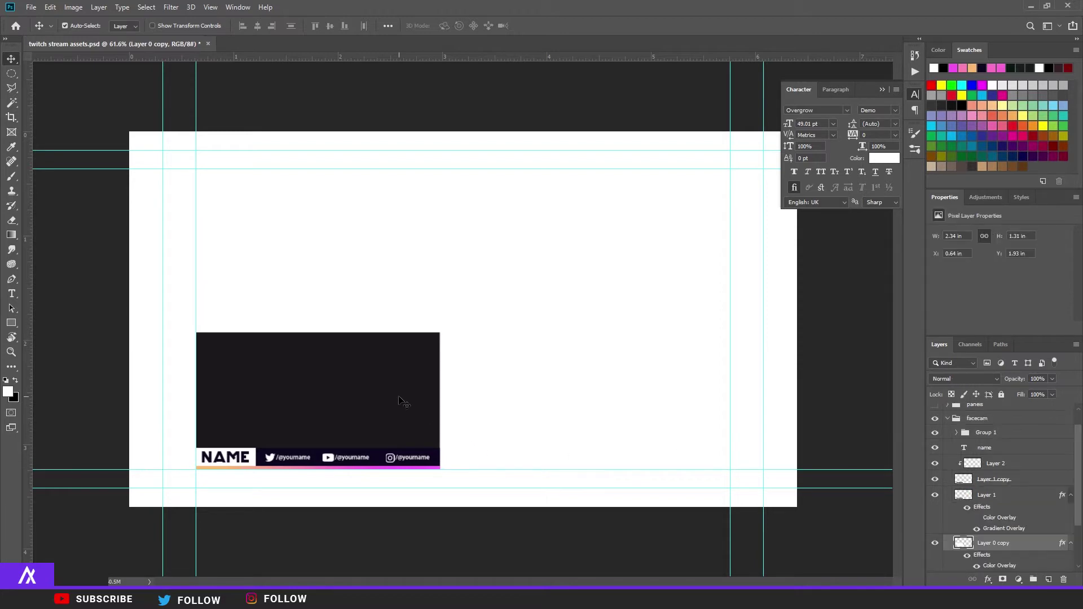
pyautogui.moveTo(404, 401); pyautogui.dragTo(675, 404)
pyautogui.moveTo(995, 548); pyautogui.dragTo(993, 407)
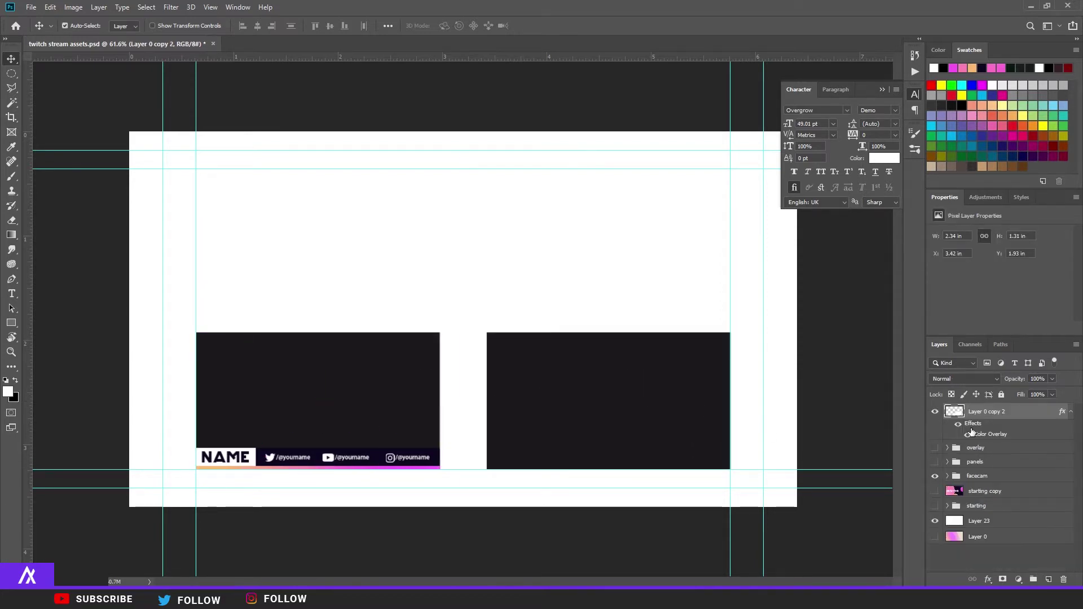
# Step: On a new layer, make a rectangular selection about 2.33 by 0.21 in along the bottom of the copied rectangle
pyautogui.rightClick(12, 74)
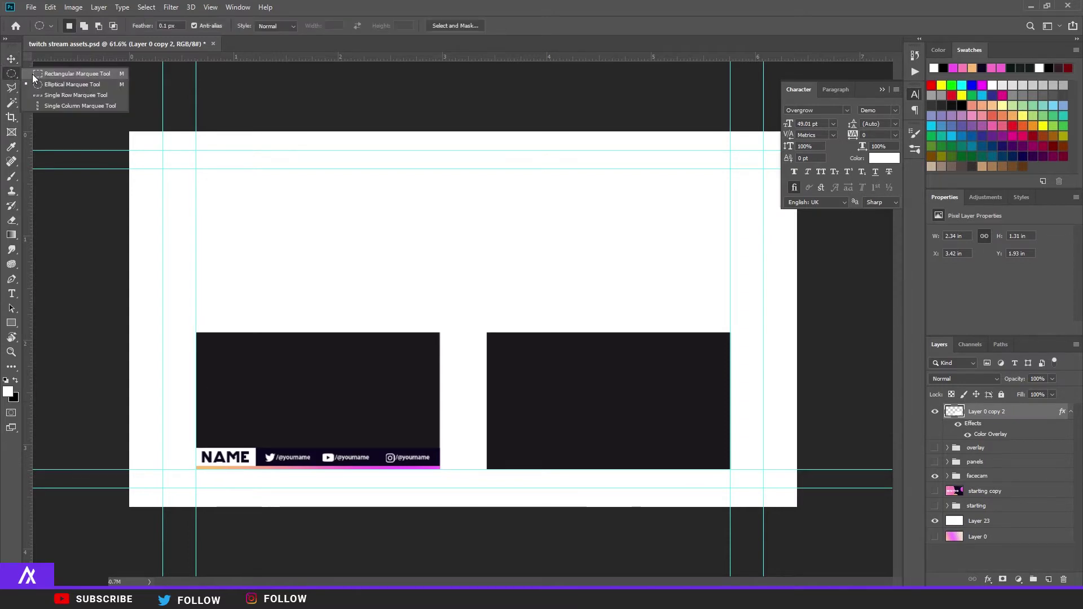
pyautogui.click(51, 72)
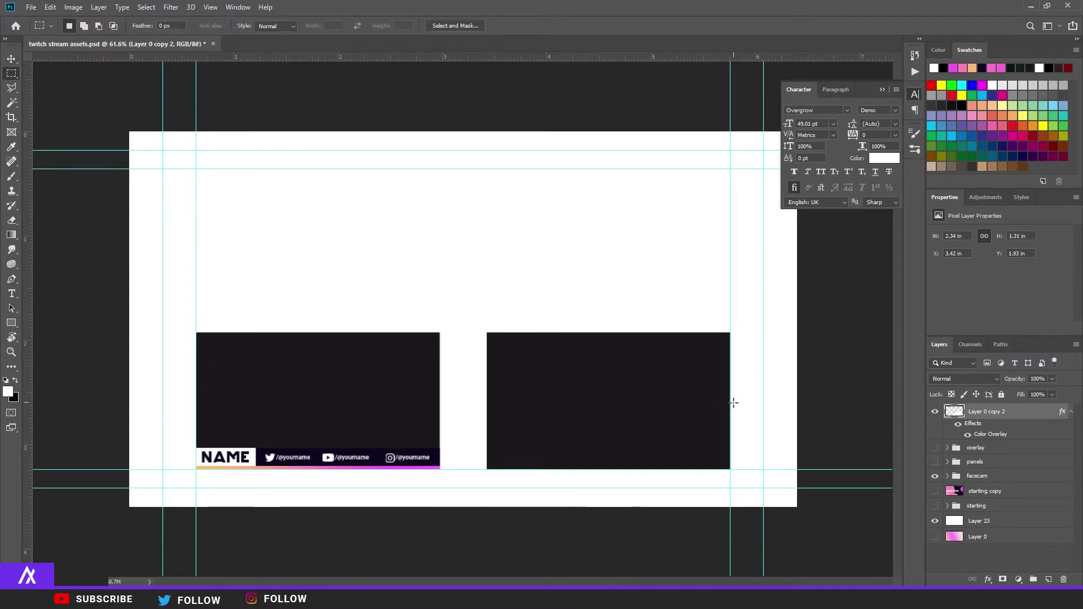
pyautogui.click(1047, 580)
pyautogui.scroll(2, 705, 481)
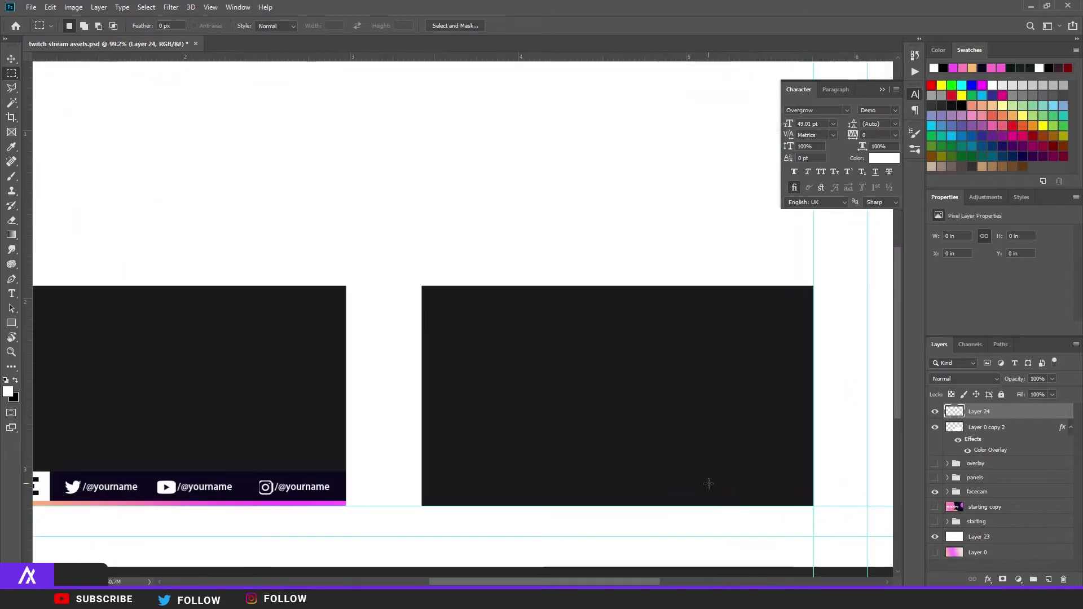
pyautogui.moveTo(813, 506); pyautogui.dragTo(420, 472)
# Step: Set the foreground colour to 0d071f, fill the selected bar with it and deselect
pyautogui.press('i')
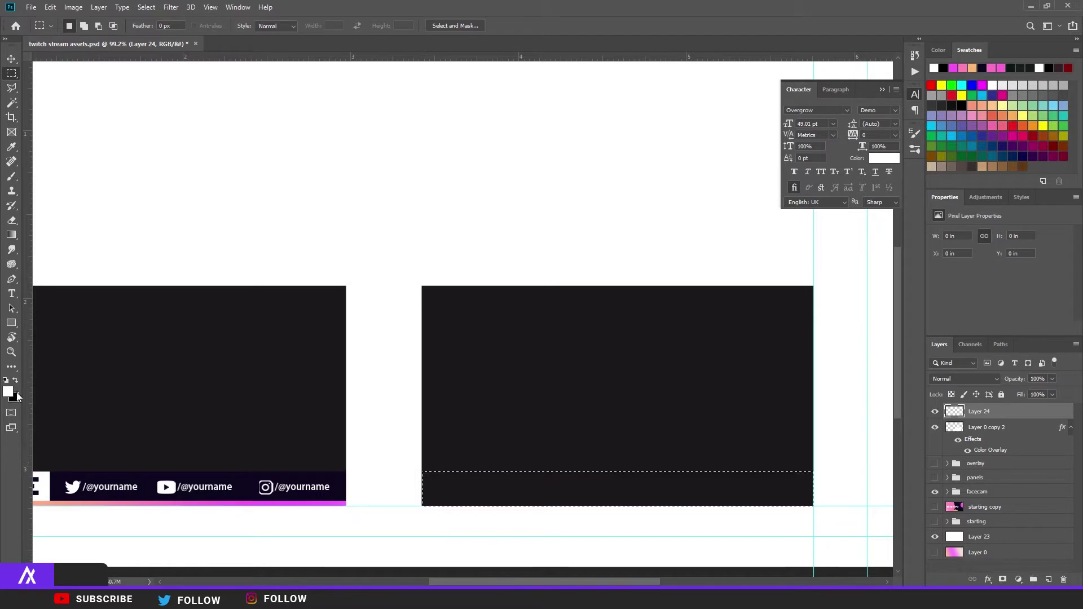
pyautogui.click(8, 392)
pyautogui.write('0d071f')
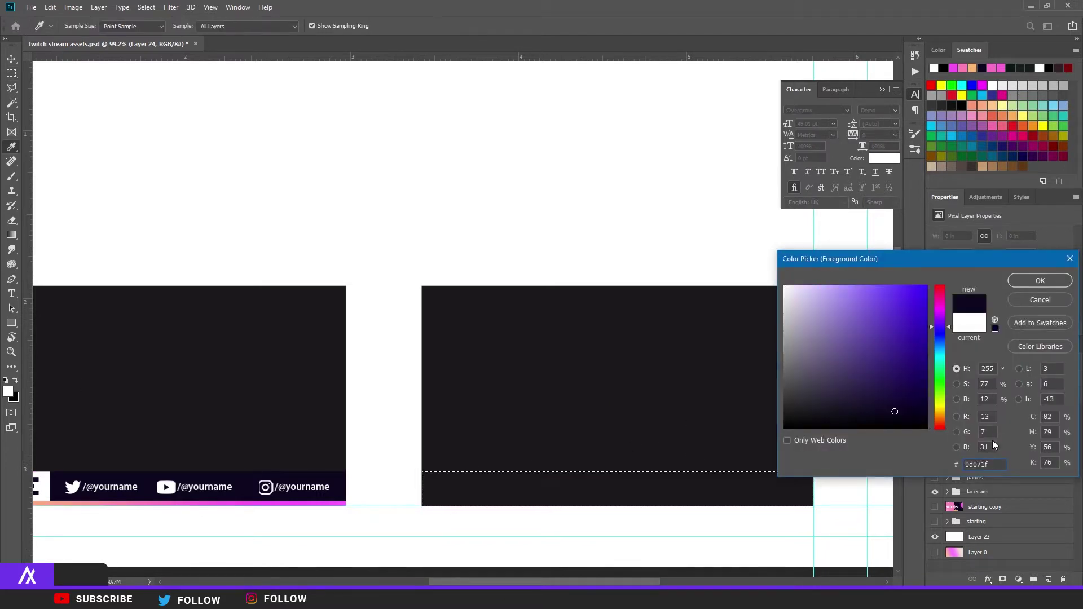
pyautogui.moveTo(908, 260); pyautogui.dragTo(506, 197)
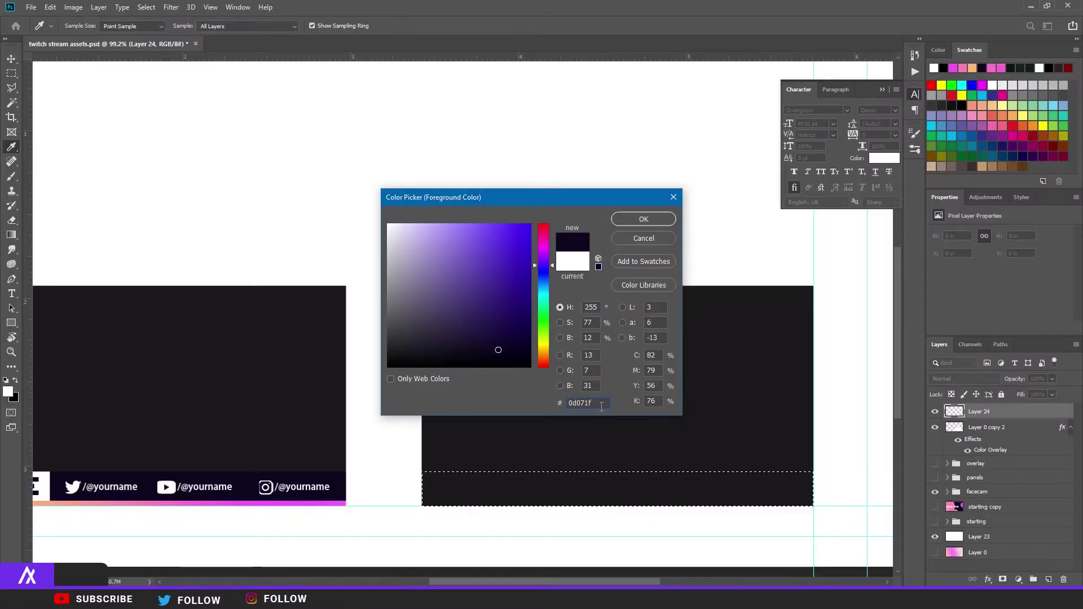
pyautogui.click(638, 219)
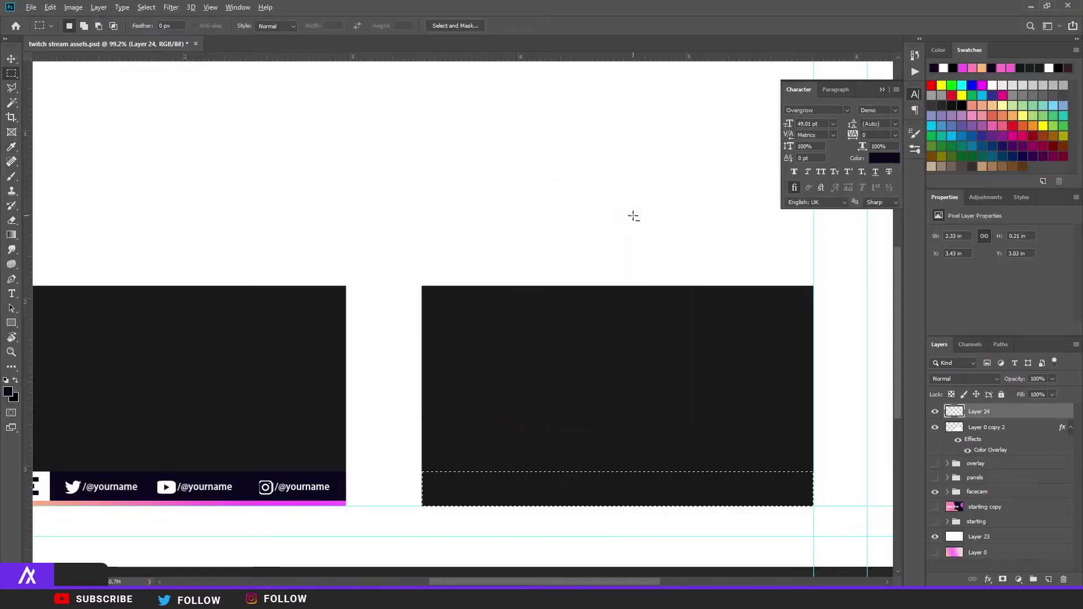
pyautogui.hotkey('alt', 'BackSpace')
pyautogui.hotkey('ctrl', 'd')
# Step: On a new layer, fill a thin strip about 2.34 by 0.04 in along the bar's lower edge and deselect
pyautogui.moveTo(511, 353); pyautogui.dragTo(561, 485)
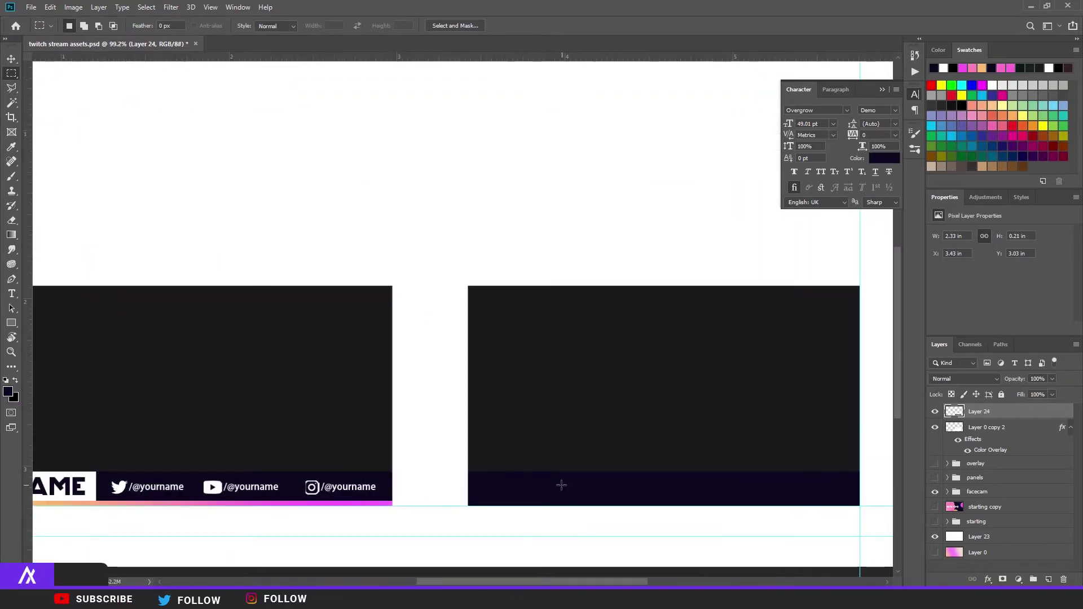
pyautogui.click(1046, 579)
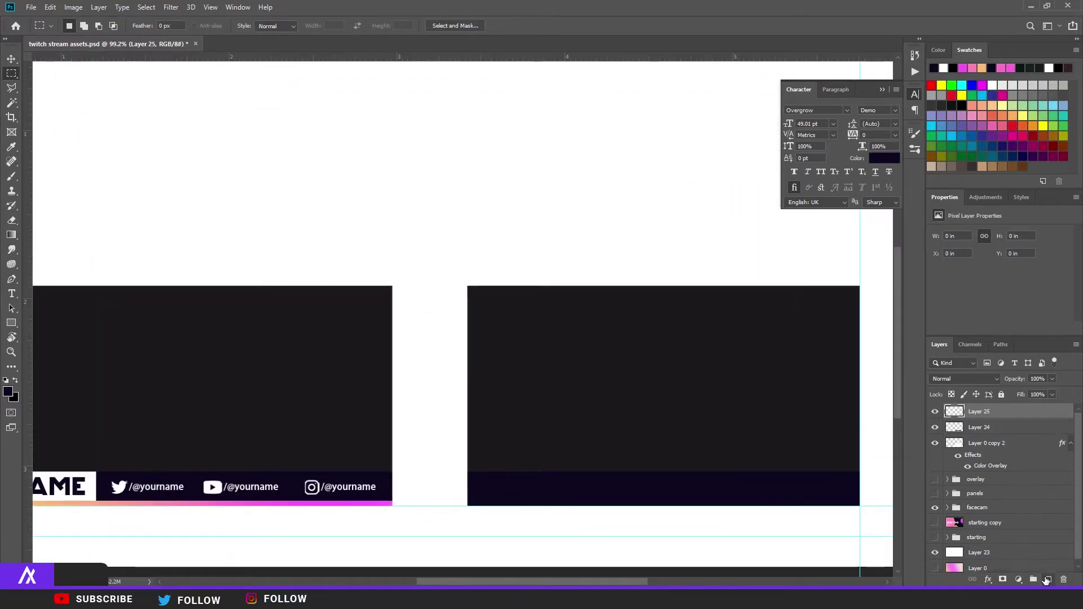
pyautogui.moveTo(857, 504); pyautogui.dragTo(465, 500)
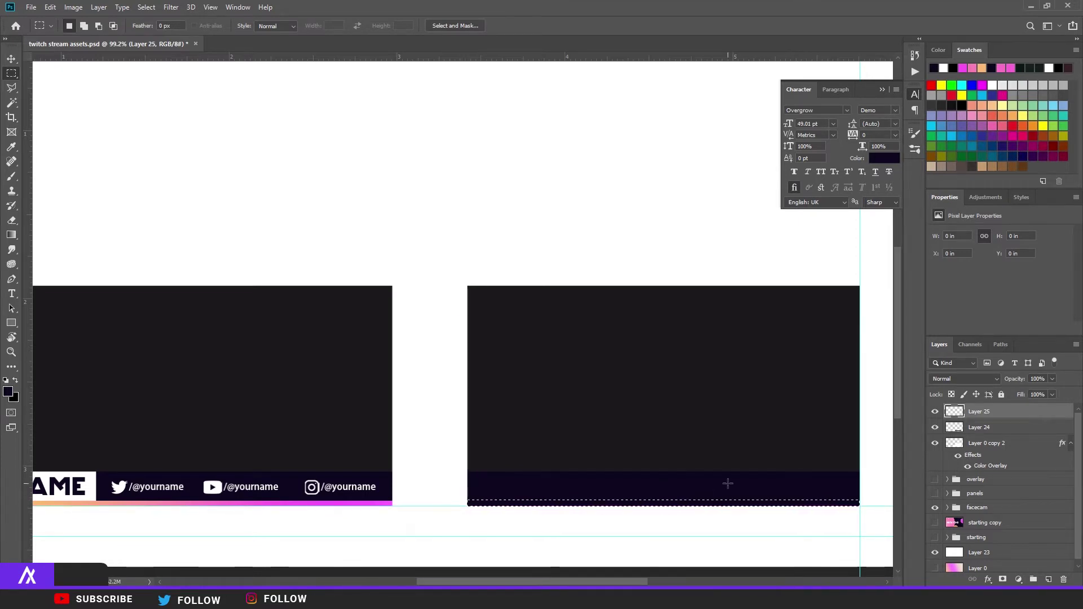
pyautogui.hotkey('alt', 'BackSpace')
pyautogui.hotkey('ctrl', 'd')
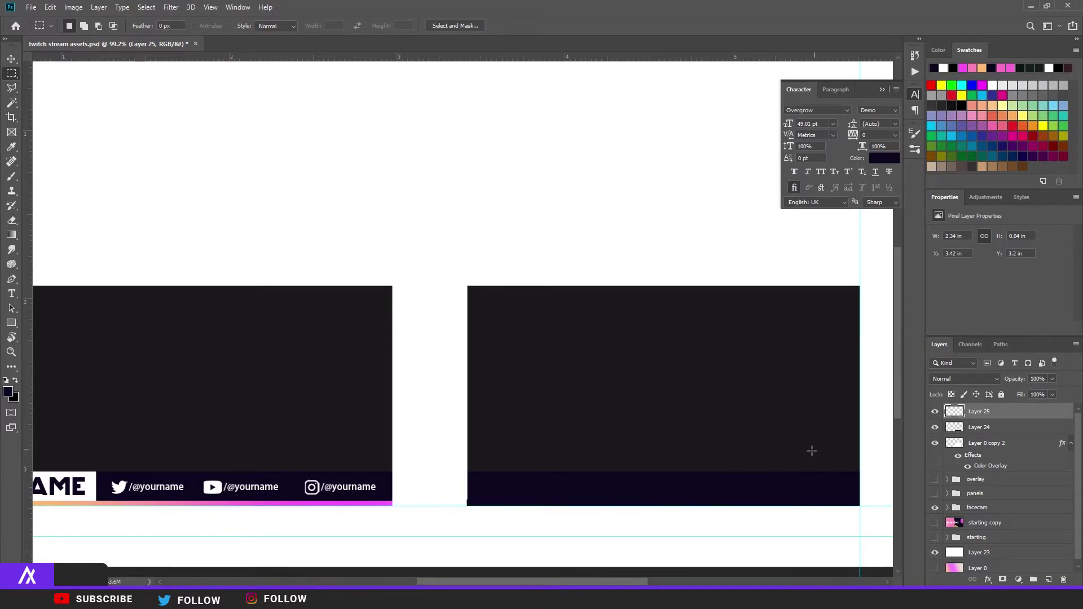
# Step: Add a Gradient Overlay effect to the thin strip's layer, Layer 25
pyautogui.scroll(5, 451, 506)
pyautogui.moveTo(427, 465); pyautogui.dragTo(439, 520)
pyautogui.hotkey('ctrl', '1')
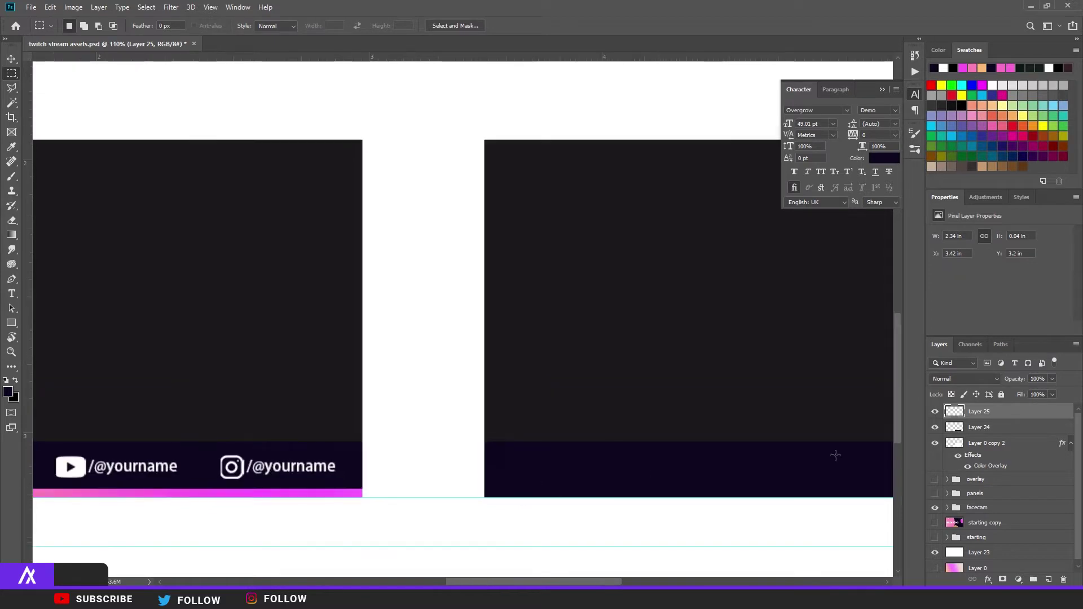
pyautogui.press('h')
pyautogui.doubleClick(1027, 412)
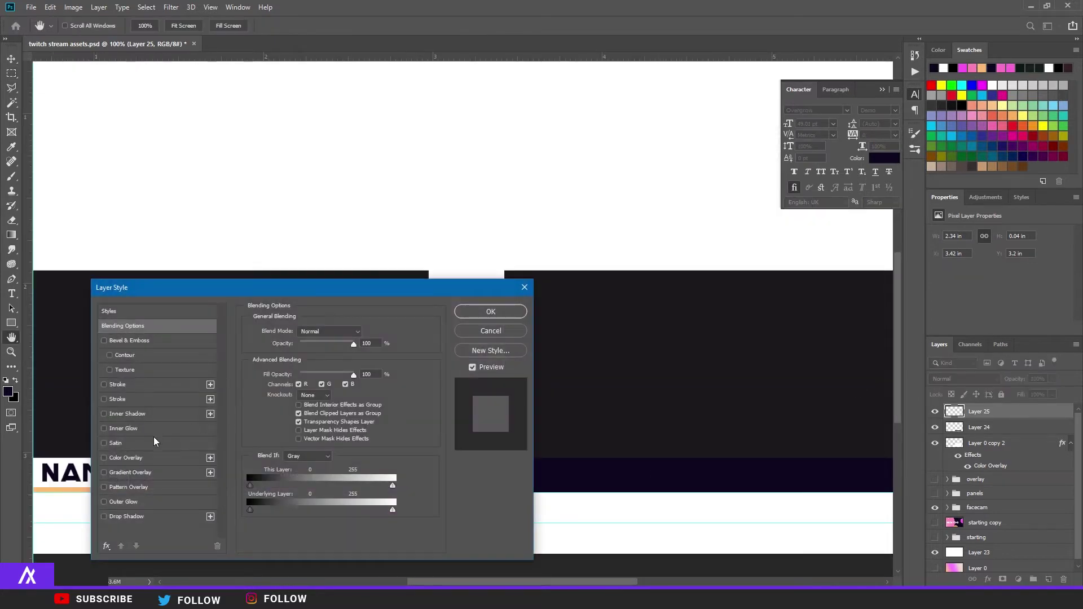
pyautogui.click(130, 472)
pyautogui.moveTo(329, 290); pyautogui.dragTo(317, 203)
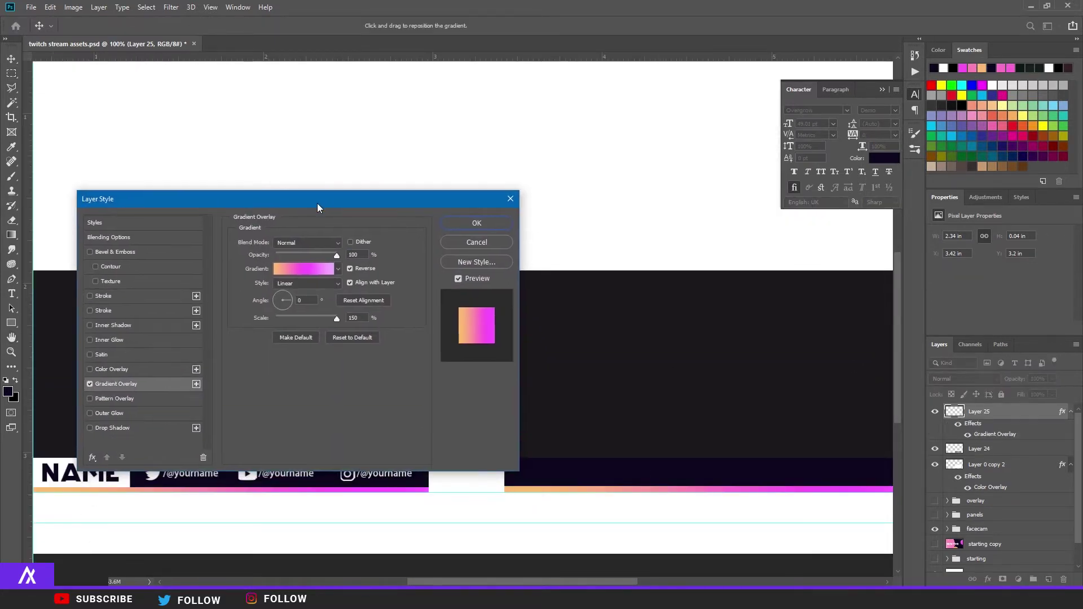
pyautogui.scroll(-3, 677, 384)
pyautogui.scroll(1, 643, 415)
# Step: Try several gradient presets on the strip and choose the turquoise-to-purple one
pyautogui.click(310, 269)
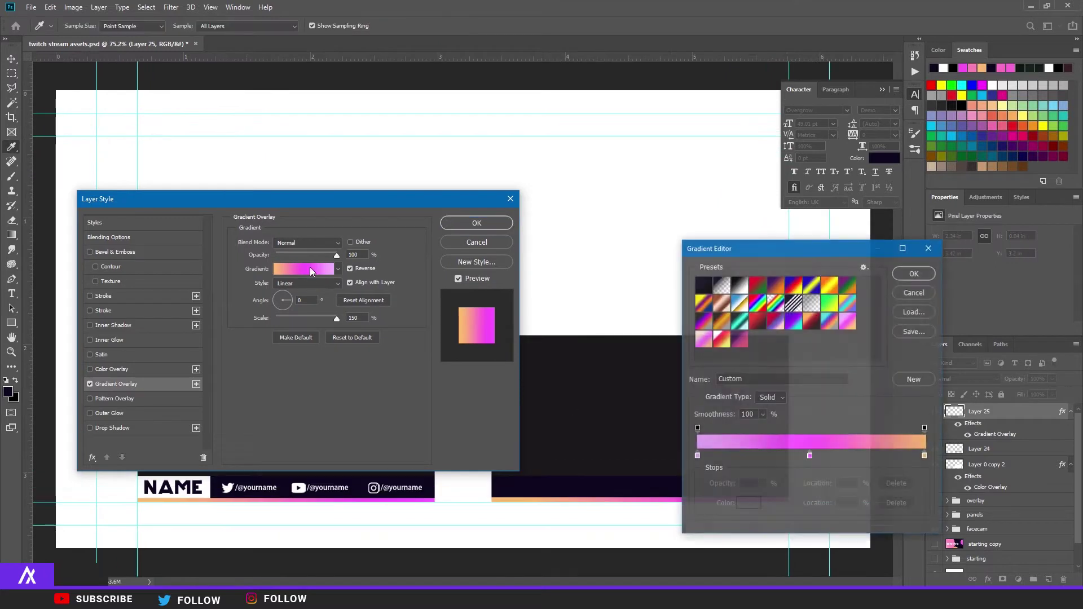
pyautogui.click(719, 327)
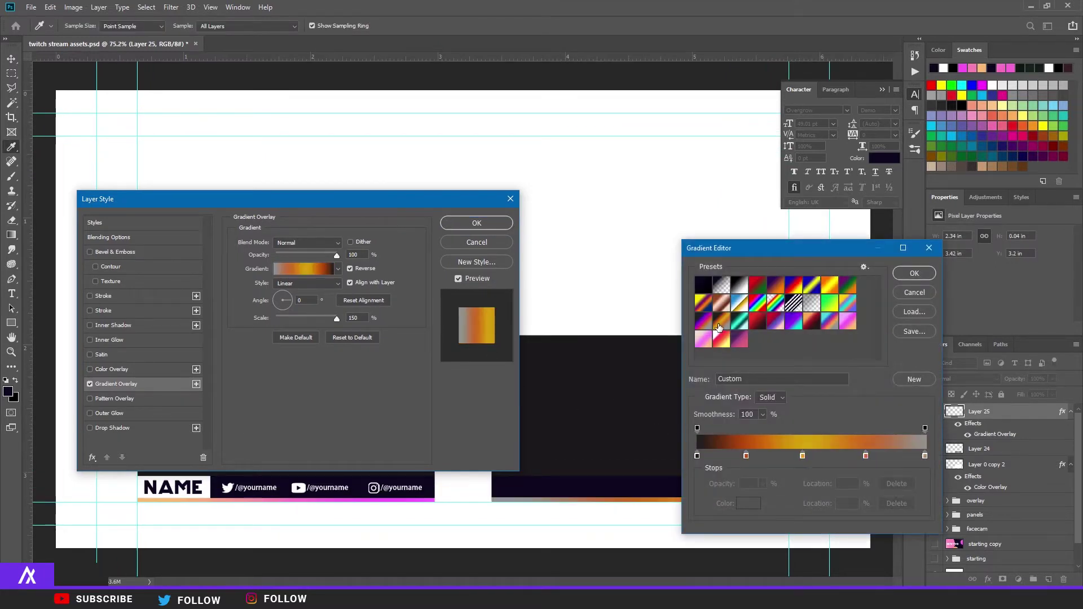
pyautogui.moveTo(778, 248); pyautogui.dragTo(858, 145)
pyautogui.click(783, 218)
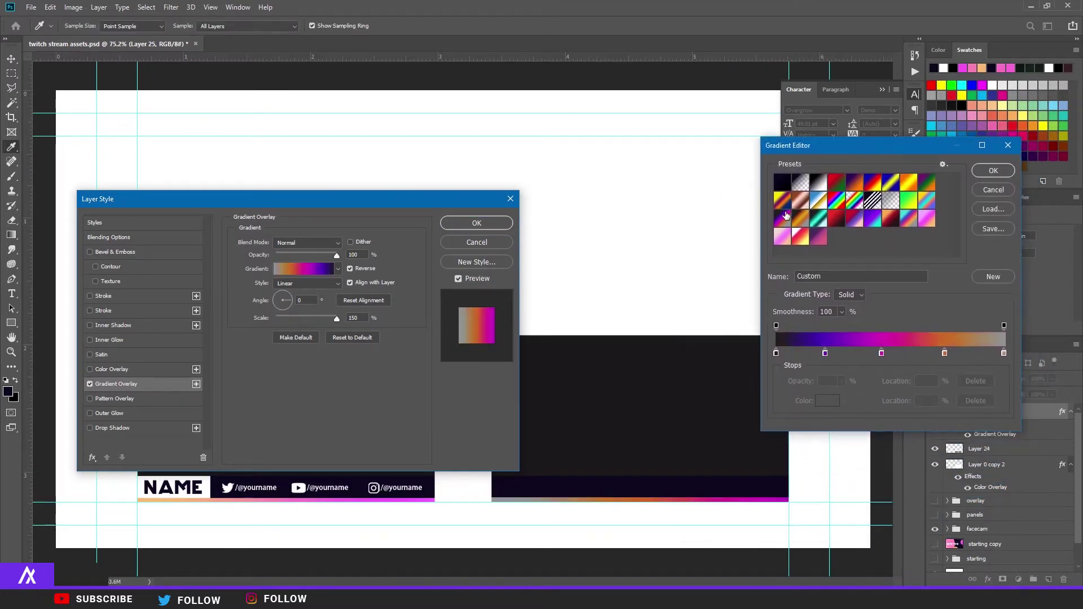
pyautogui.click(782, 237)
pyautogui.click(800, 237)
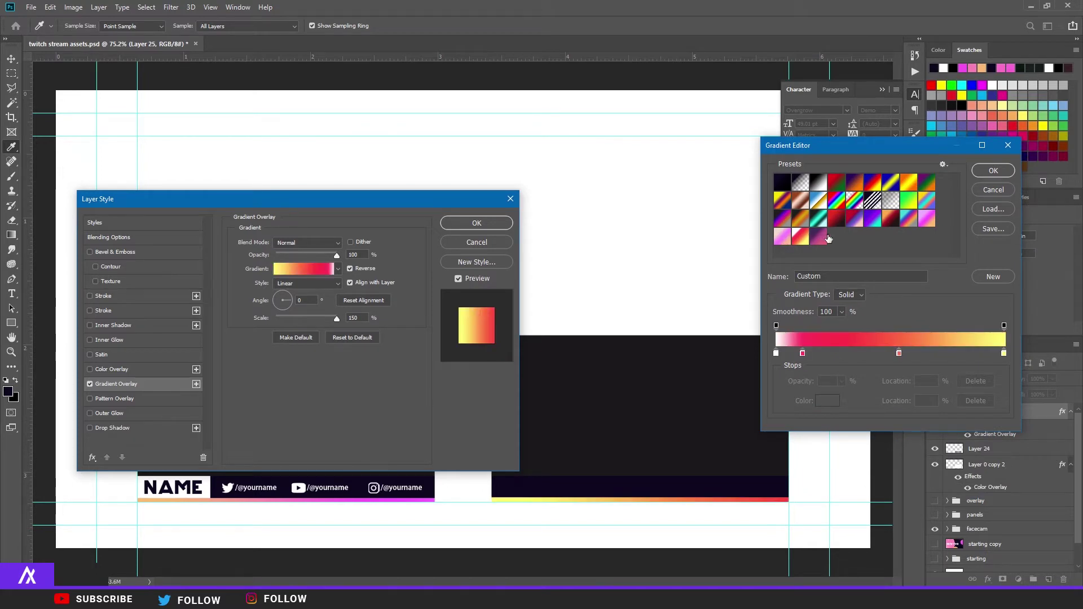
pyautogui.click(874, 220)
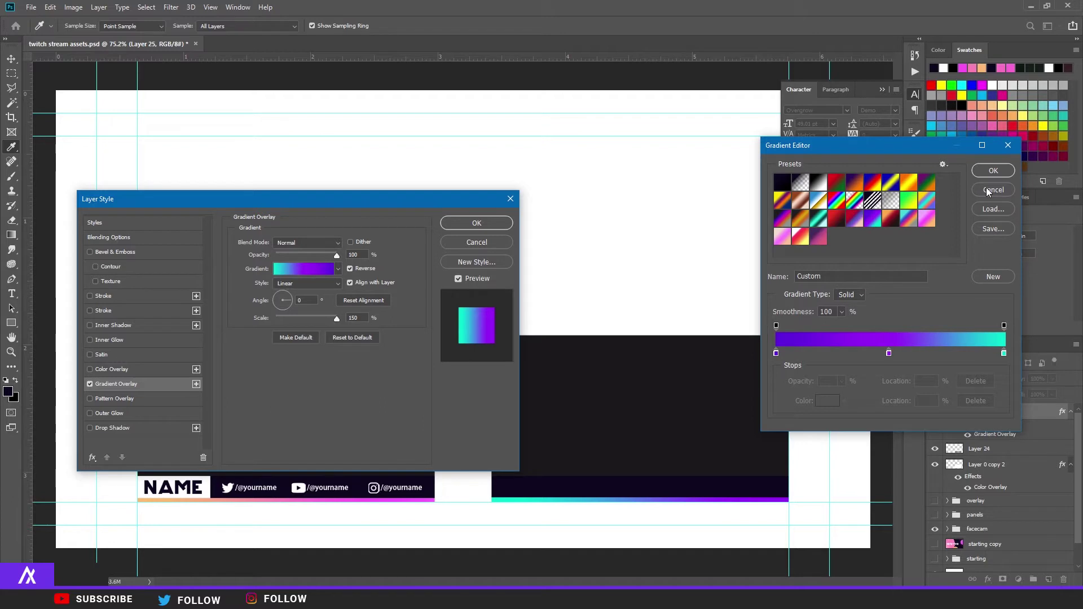
pyautogui.click(992, 170)
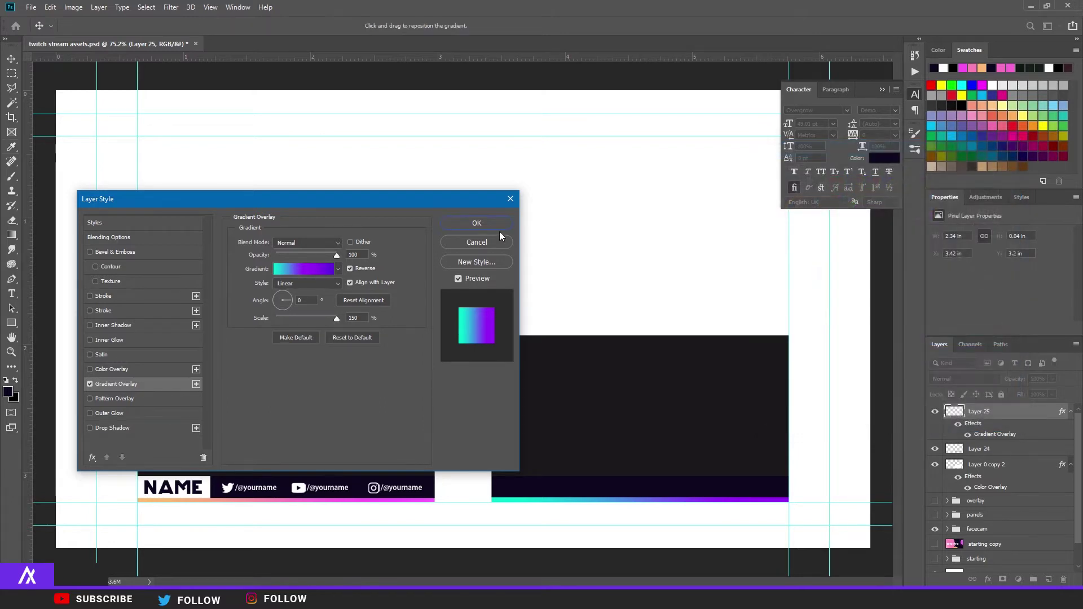
# Step: Compare the gradient with and without Reverse and Align with Layer, keep both enabled and apply the layer style
pyautogui.click(350, 269)
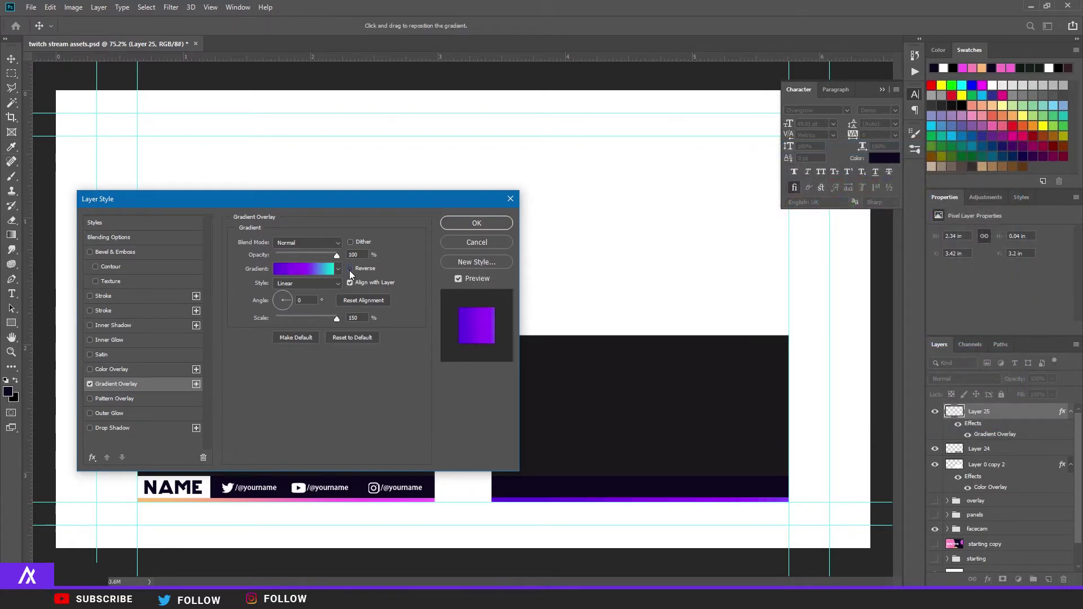
pyautogui.click(350, 269)
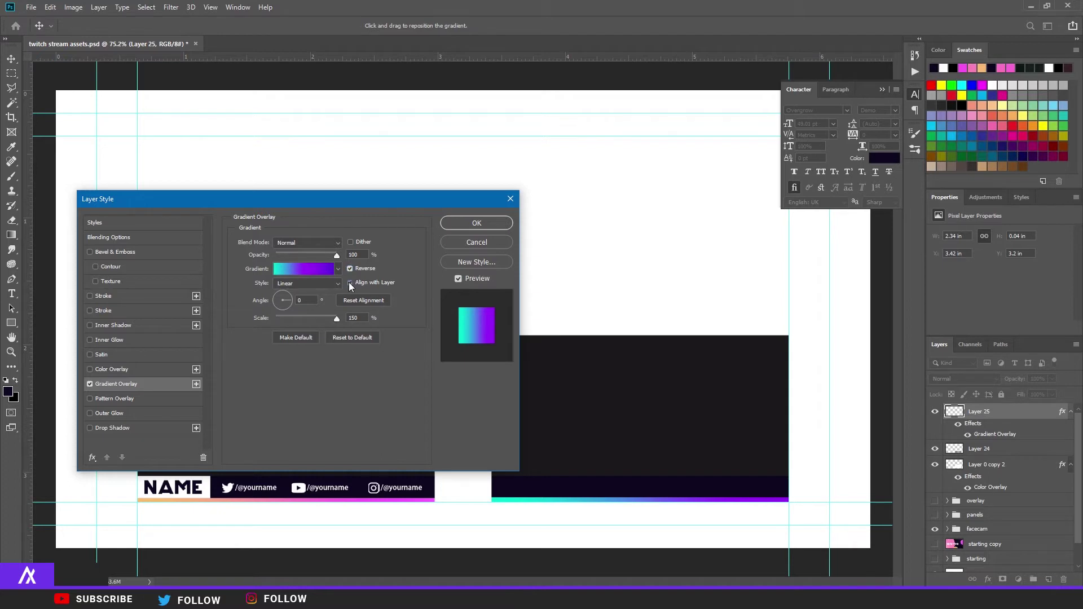
pyautogui.click(349, 283)
pyautogui.click(349, 282)
pyautogui.click(476, 223)
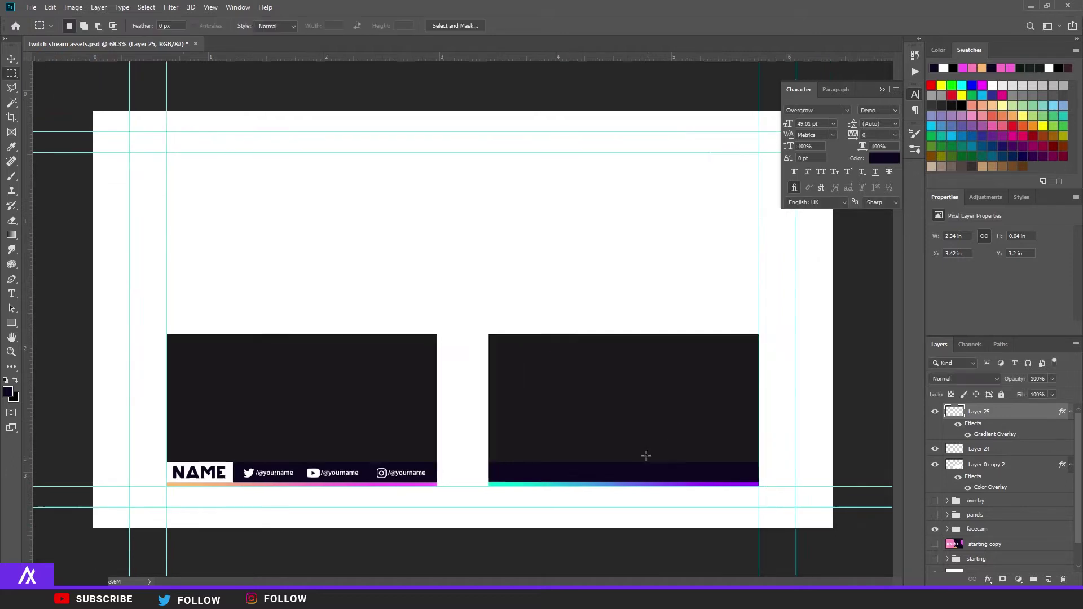
# Step: On a new layer, select a rectangle about 0.63 by 0.17 in at the left end of the new info bar
pyautogui.press('m')
pyautogui.scroll(3, 643, 451)
pyautogui.scroll(-3, 618, 497)
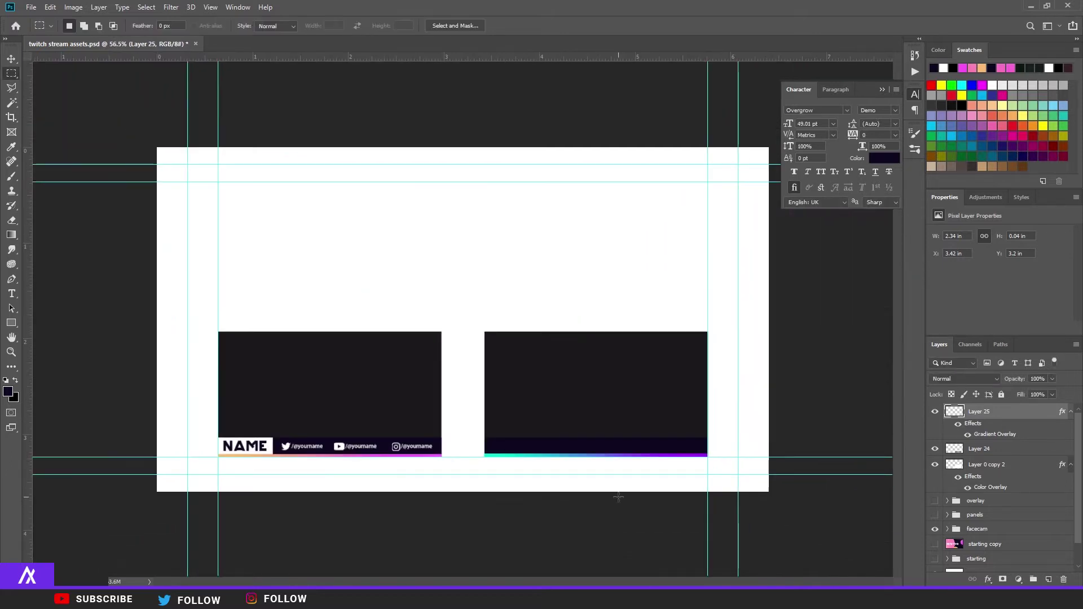
pyautogui.click(1052, 579)
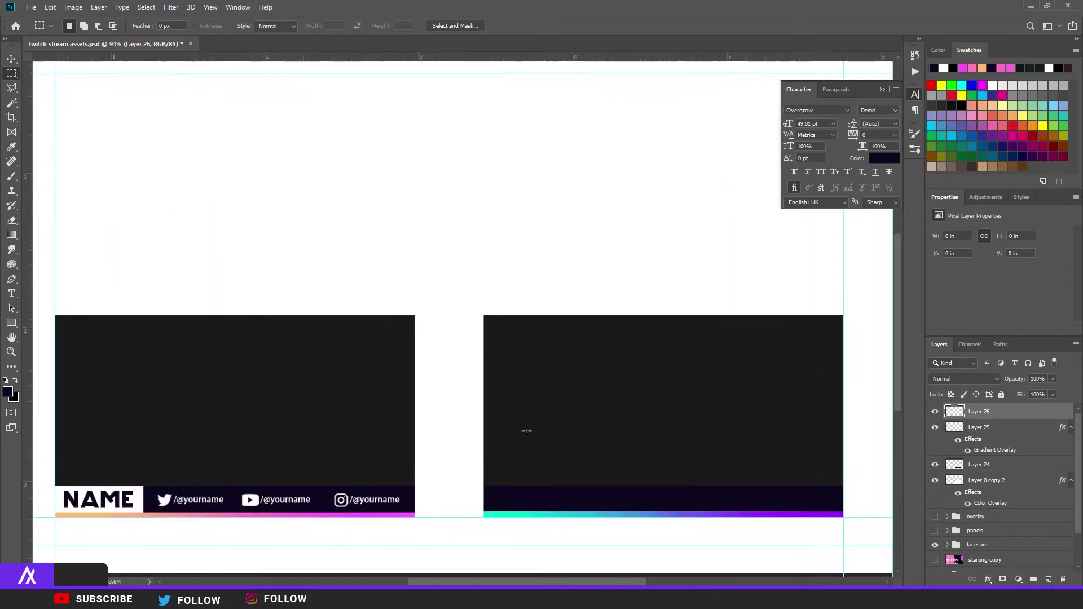
pyautogui.scroll(5, 525, 431)
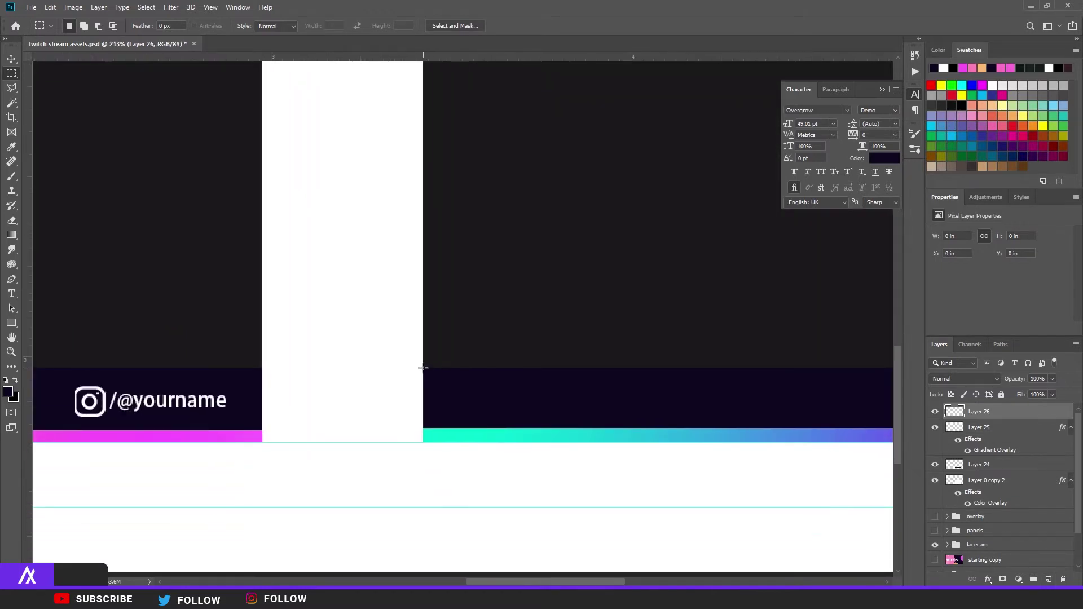
pyautogui.moveTo(423, 367); pyautogui.dragTo(650, 430)
pyautogui.hotkey('ctrl', '0')
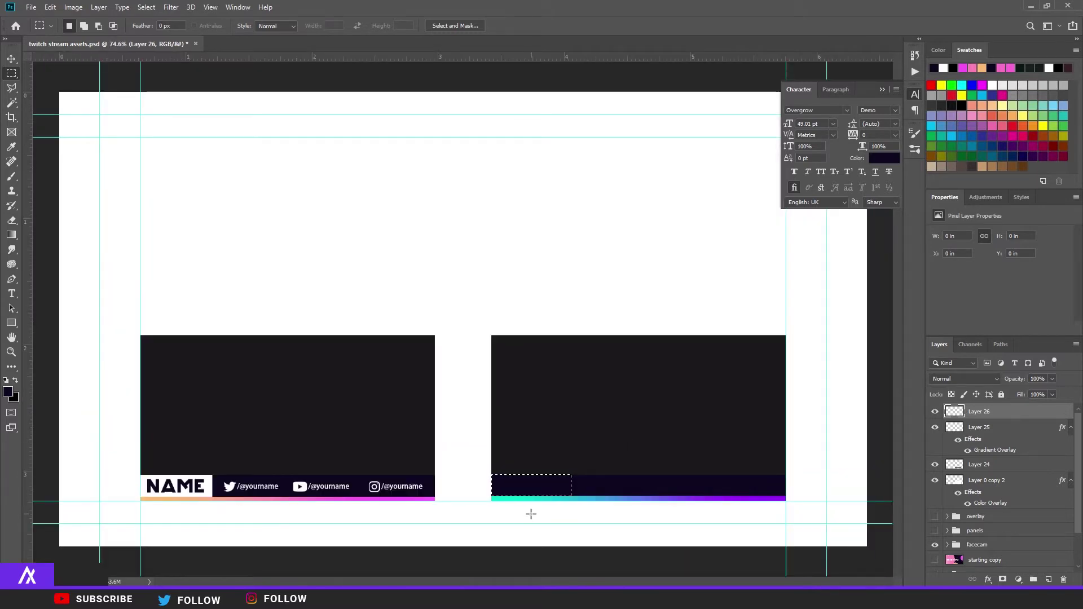
# Step: Set the foreground color to ffffff, fill the selected rectangle with it and deselect
pyautogui.click(7, 382)
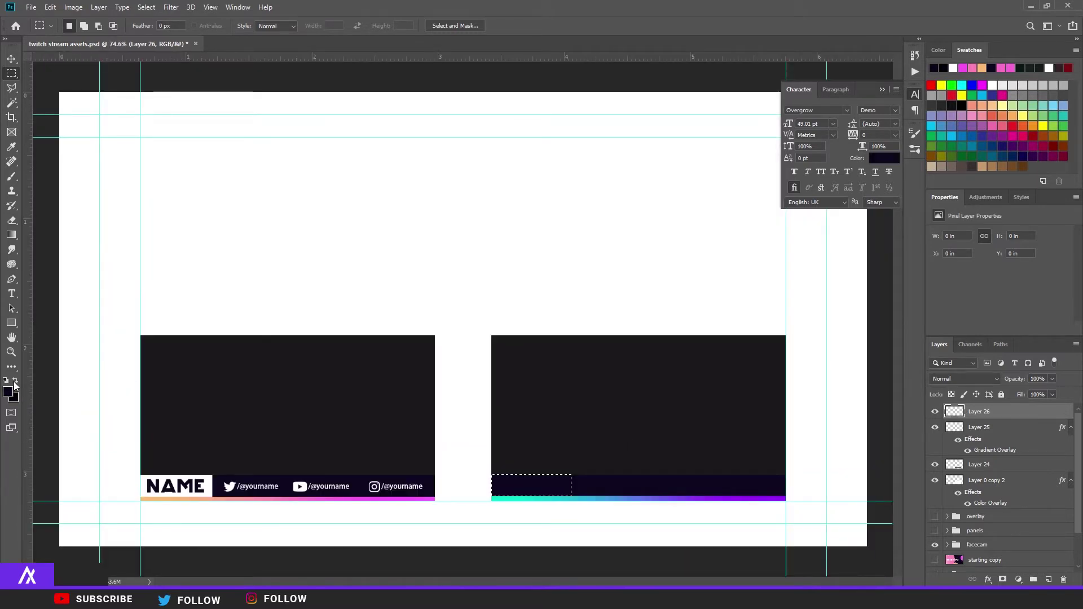
pyautogui.click(8, 392)
pyautogui.write('ffffff')
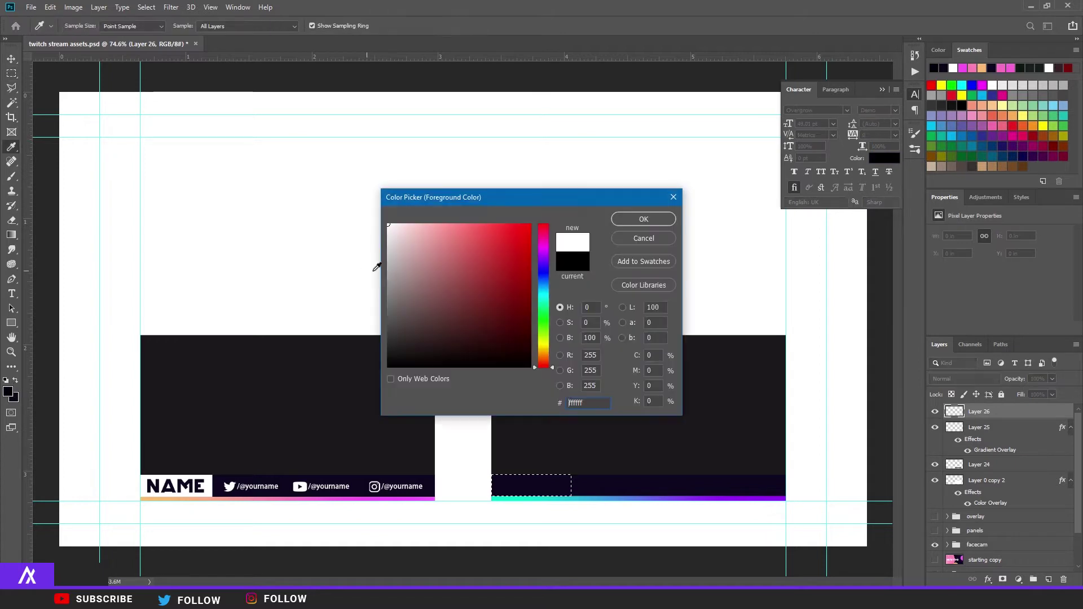
pyautogui.click(642, 217)
pyautogui.press('m')
pyautogui.hotkey('alt', 'BackSpace')
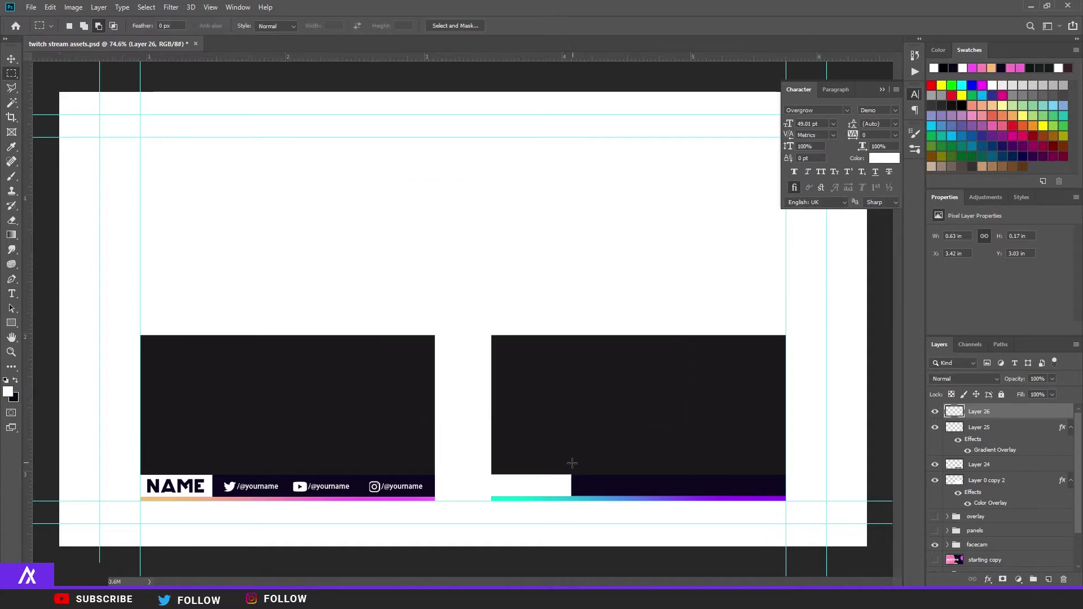
# Step: Move the white box's layer, Layer 26, below the gradient strip's Layer 25
pyautogui.scroll(5, 566, 469)
pyautogui.moveTo(991, 416); pyautogui.dragTo(991, 455)
pyautogui.scroll(-3, 599, 466)
pyautogui.scroll(-3, 599, 466)
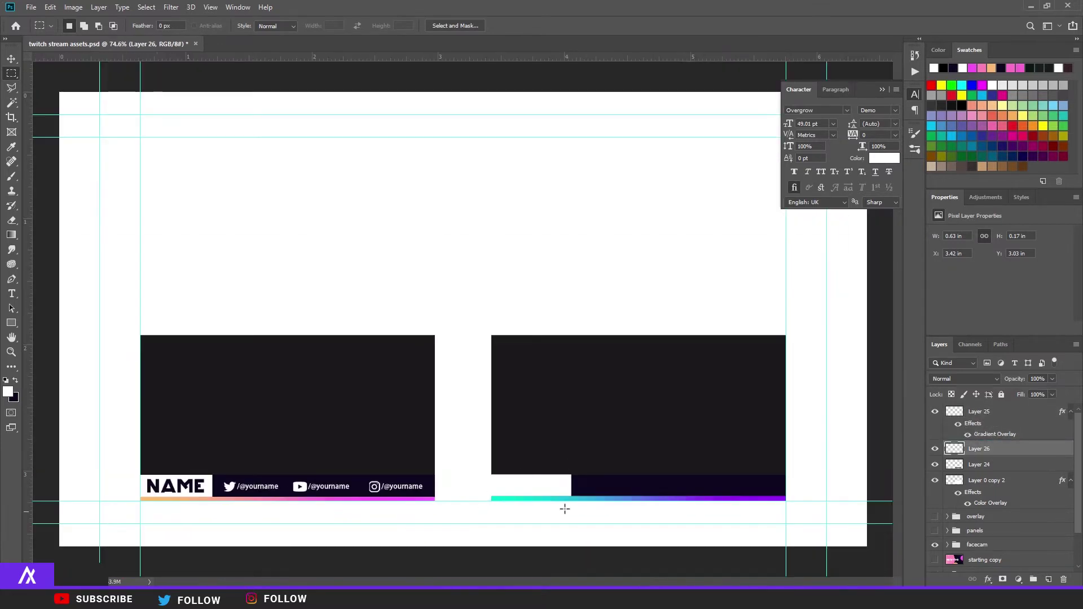
# Step: Add the text "NAME" in the Overgrow font over the new dark frame
pyautogui.scroll(3, 519, 512)
pyautogui.click(12, 294)
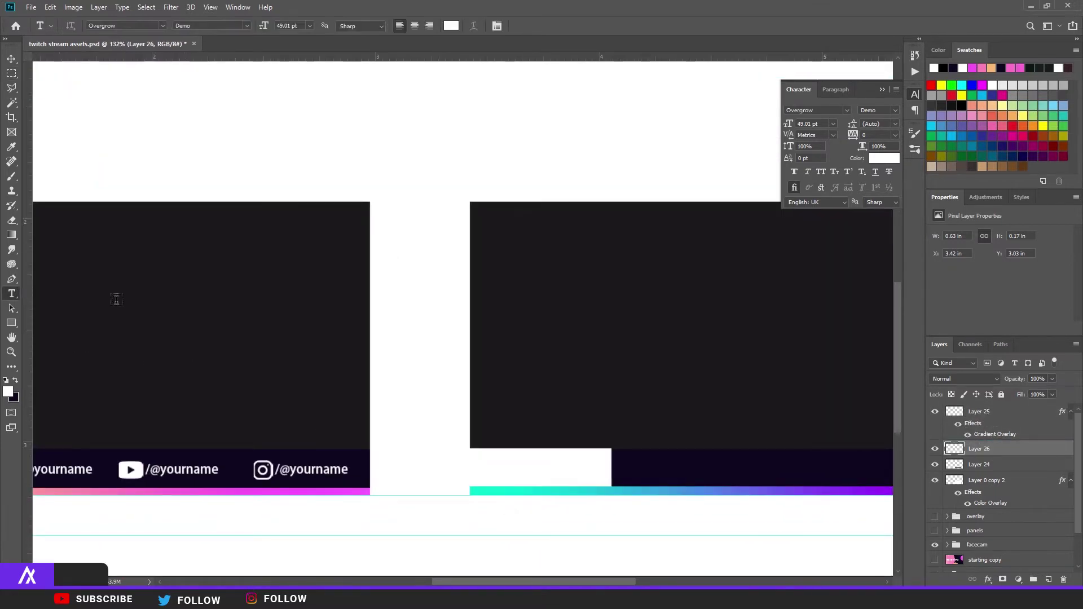
pyautogui.click(507, 346)
pyautogui.write('NAME')
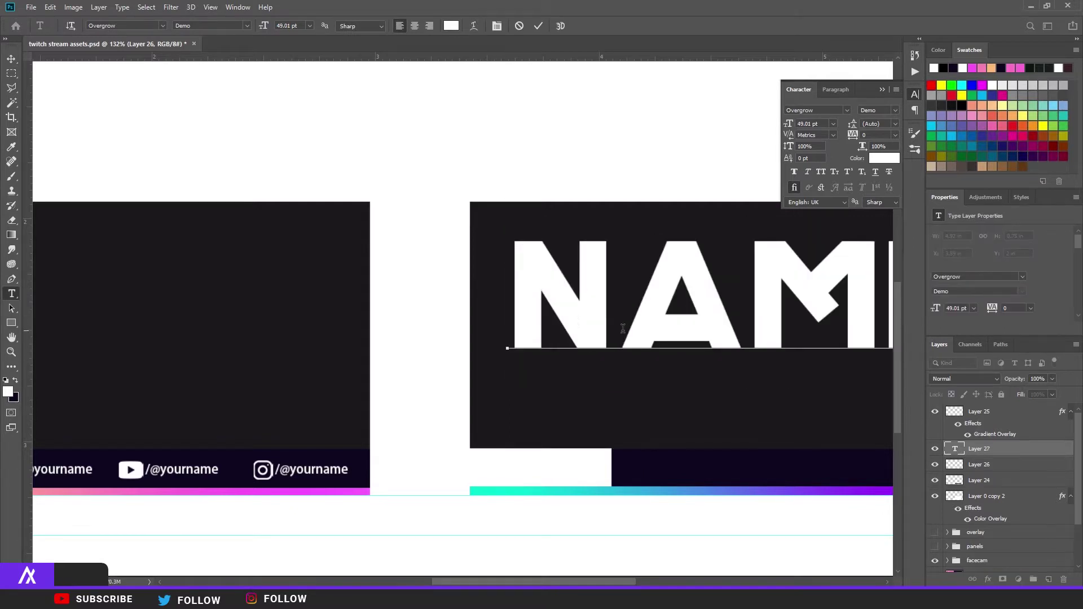
# Step: Color the NAME text with the info bar's dark navy, 0d071f, and reduce its size to 16.01 pt
pyautogui.scroll(-2, 622, 328)
pyautogui.hotkey('ctrl', 'a')
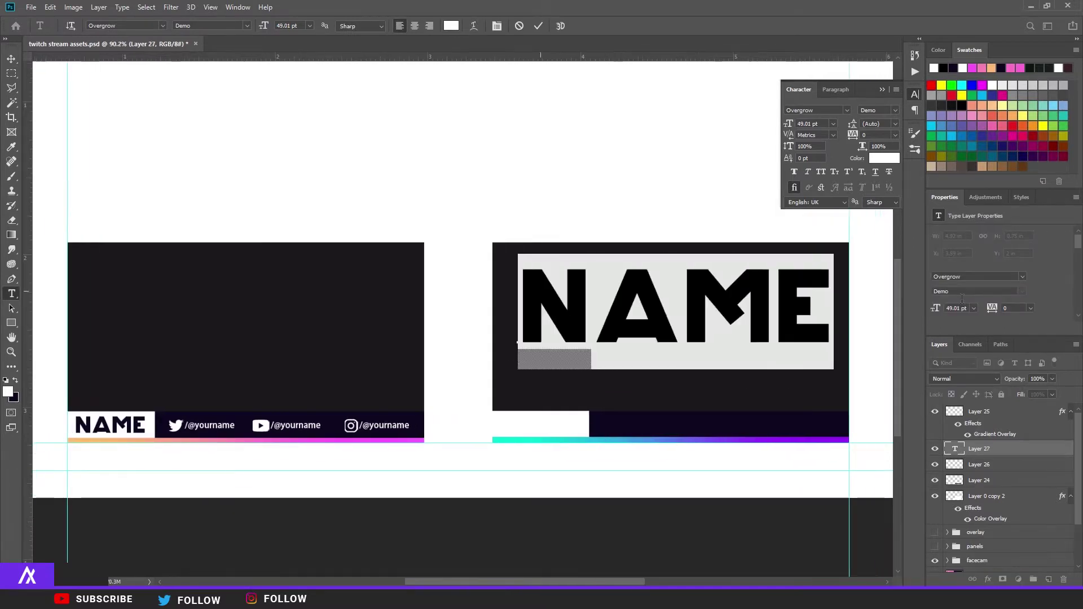
pyautogui.moveTo(798, 123); pyautogui.dragTo(773, 126)
pyautogui.click(874, 159)
pyautogui.click(714, 416)
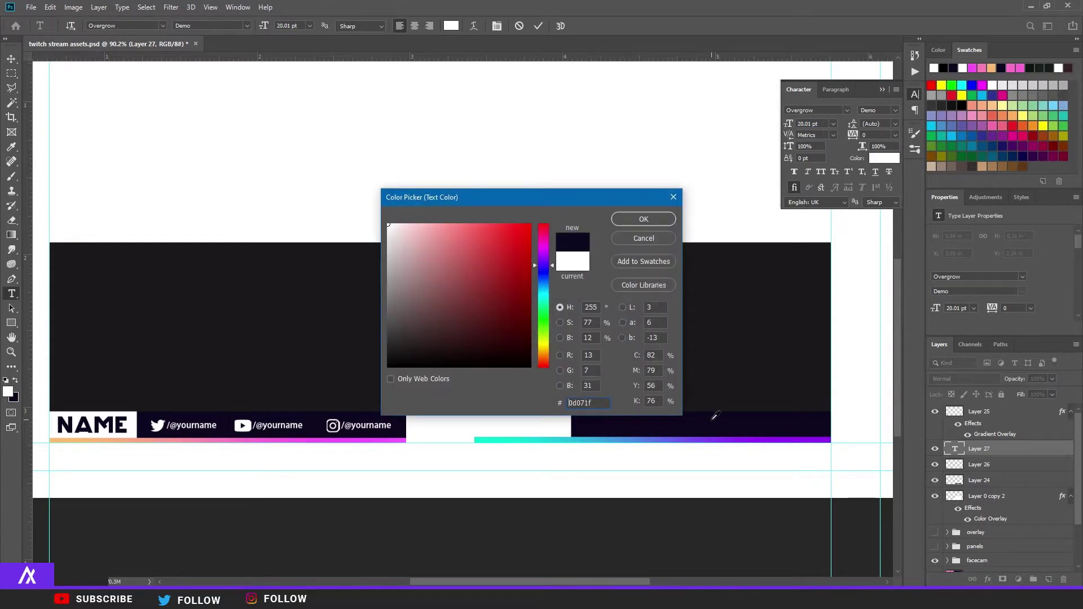
pyautogui.click(640, 221)
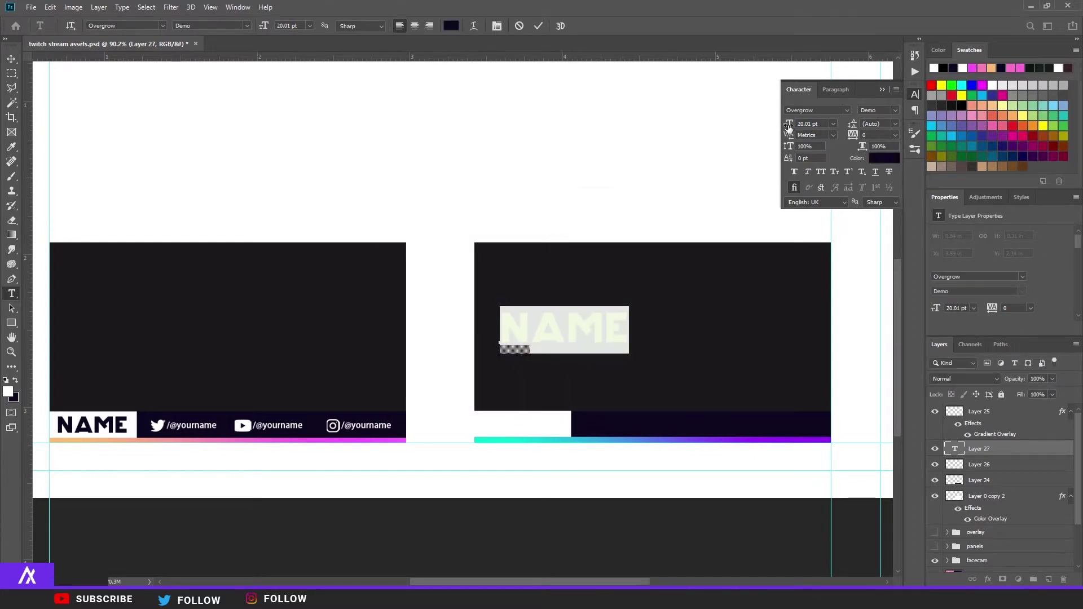
pyautogui.moveTo(789, 125); pyautogui.dragTo(780, 125)
# Step: Move the NAME text onto the white box and check its fit with Free Transform
pyautogui.click(11, 58)
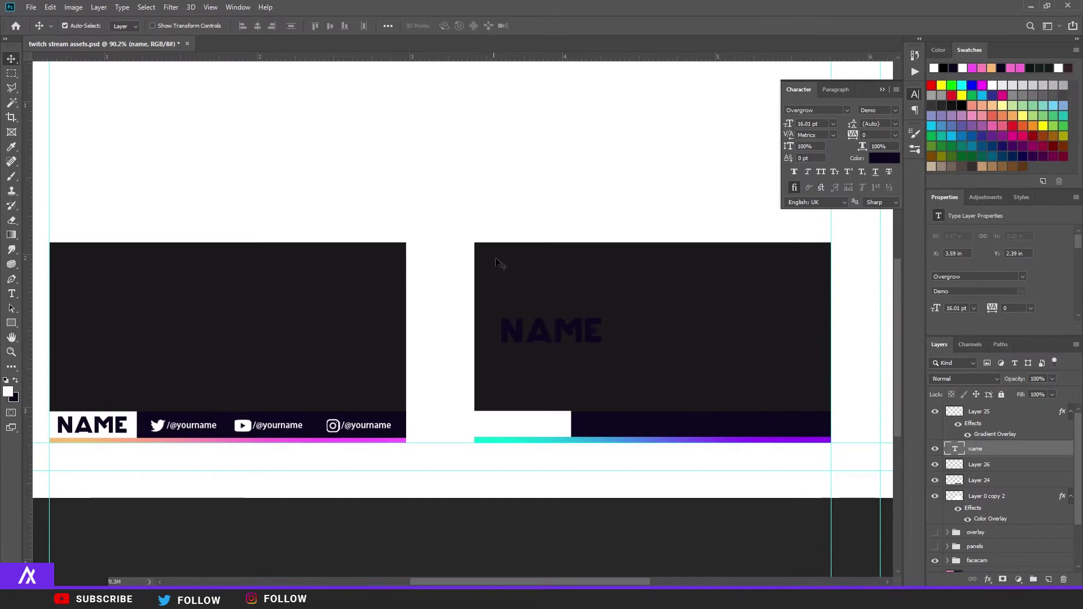
pyautogui.moveTo(552, 332); pyautogui.dragTo(536, 422)
pyautogui.scroll(3, 541, 432)
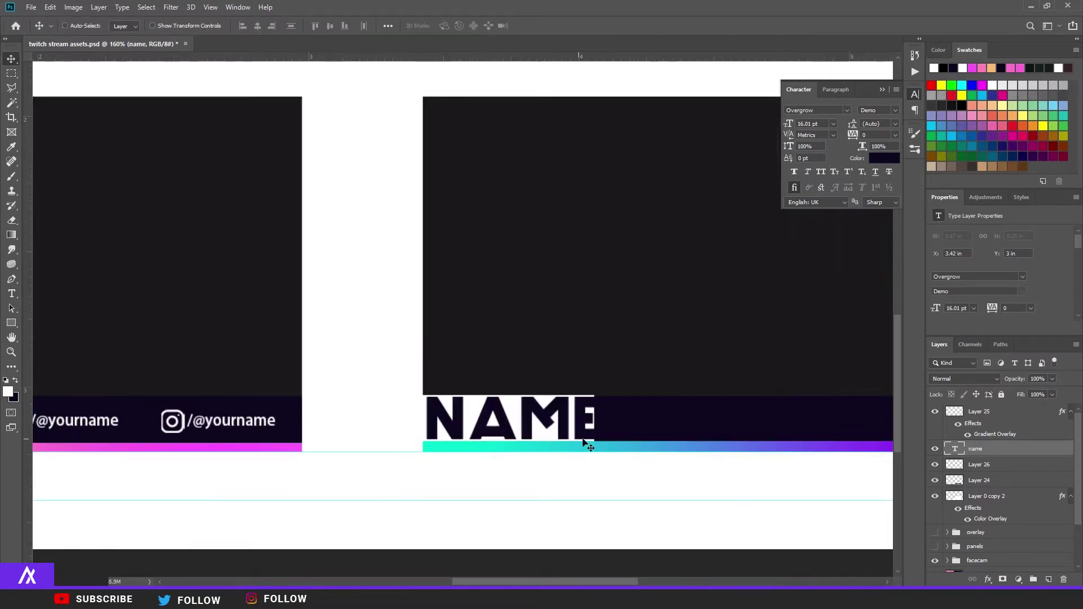
pyautogui.hotkey('ctrl', 't')
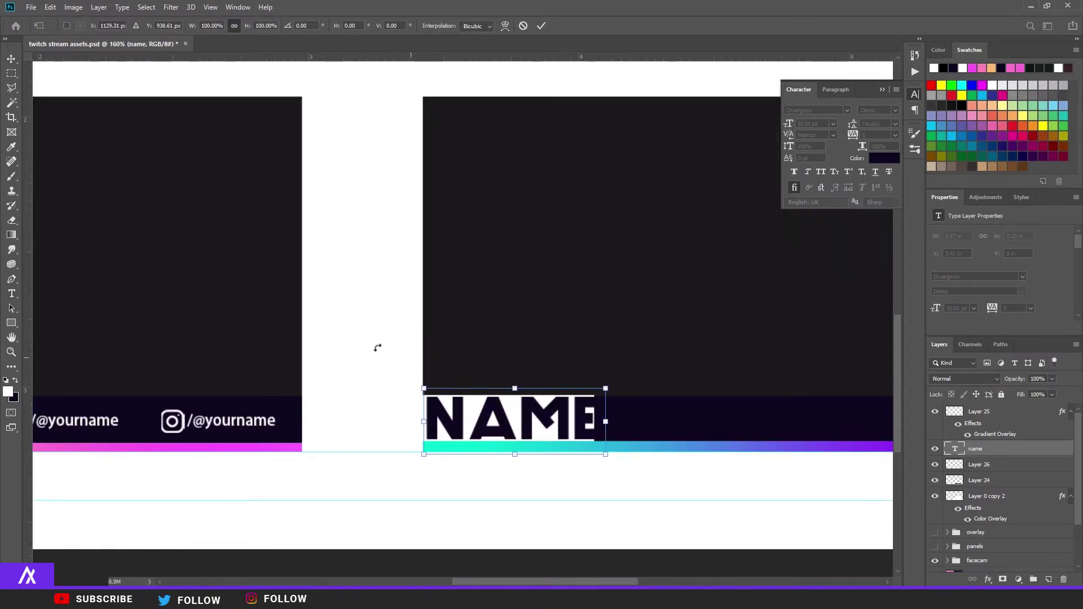
pyautogui.press('Return')
# Step: Reduce the NAME text to 12.01 pt so it fits inside the white box
pyautogui.press('t')
pyautogui.moveTo(427, 419); pyautogui.dragTo(604, 420)
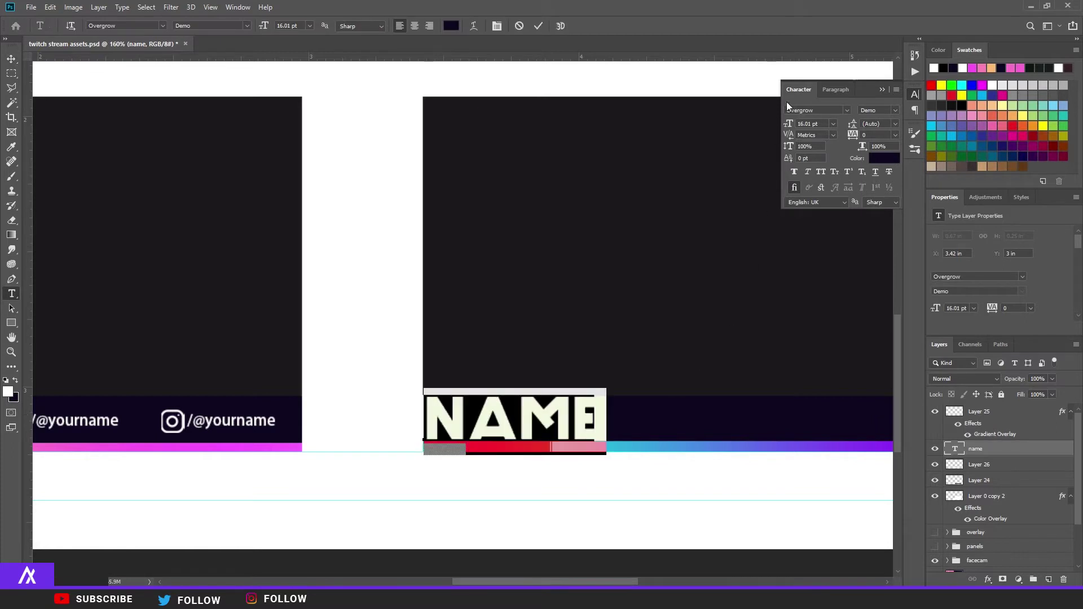
pyautogui.moveTo(789, 128); pyautogui.dragTo(784, 129)
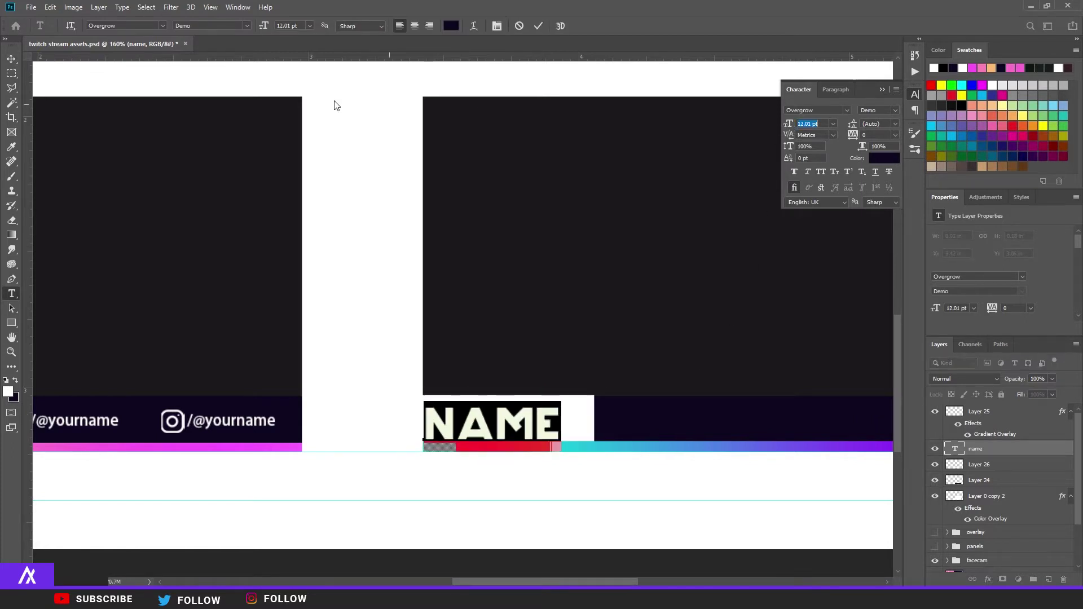
pyautogui.hotkey('ctrl', 'Return')
# Step: Center the NAME text inside the white box and compare it with the finished example
pyautogui.press('v')
pyautogui.moveTo(536, 423); pyautogui.dragTo(552, 418)
pyautogui.scroll(-5, 581, 424)
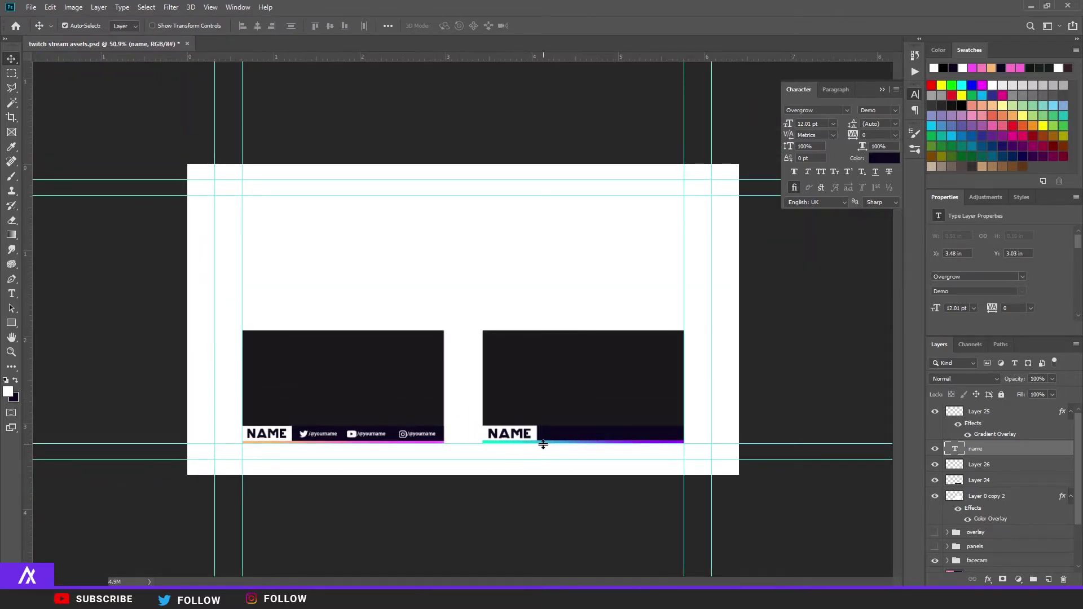
pyautogui.scroll(2, 543, 445)
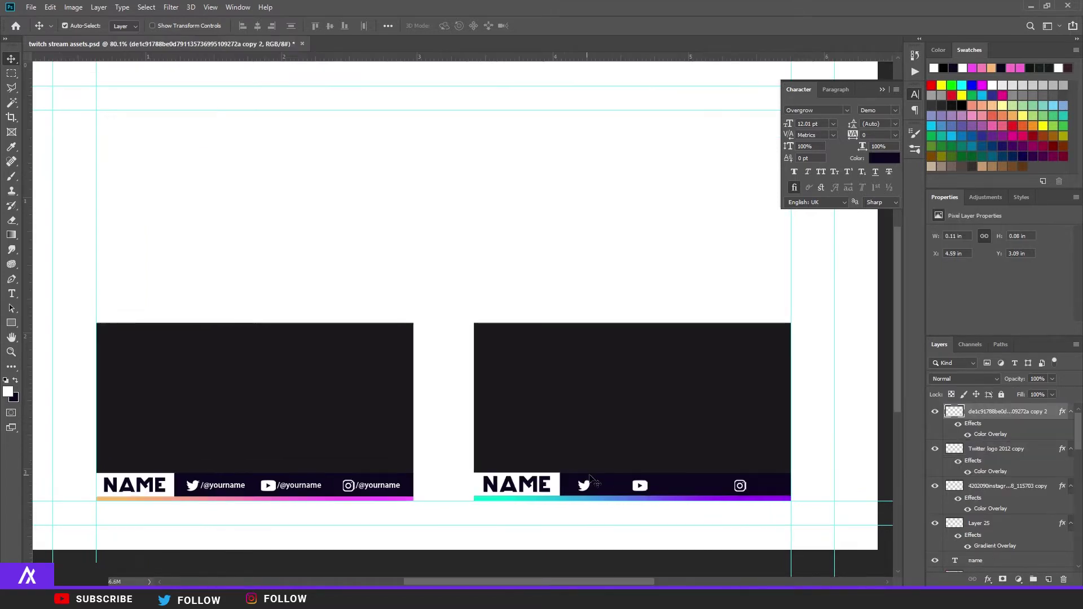
# Step: Space out the Twitter, YouTube and Instagram icons along the new info bar to leave room for handles
pyautogui.scroll(3, 726, 500)
pyautogui.moveTo(612, 485); pyautogui.dragTo(573, 455)
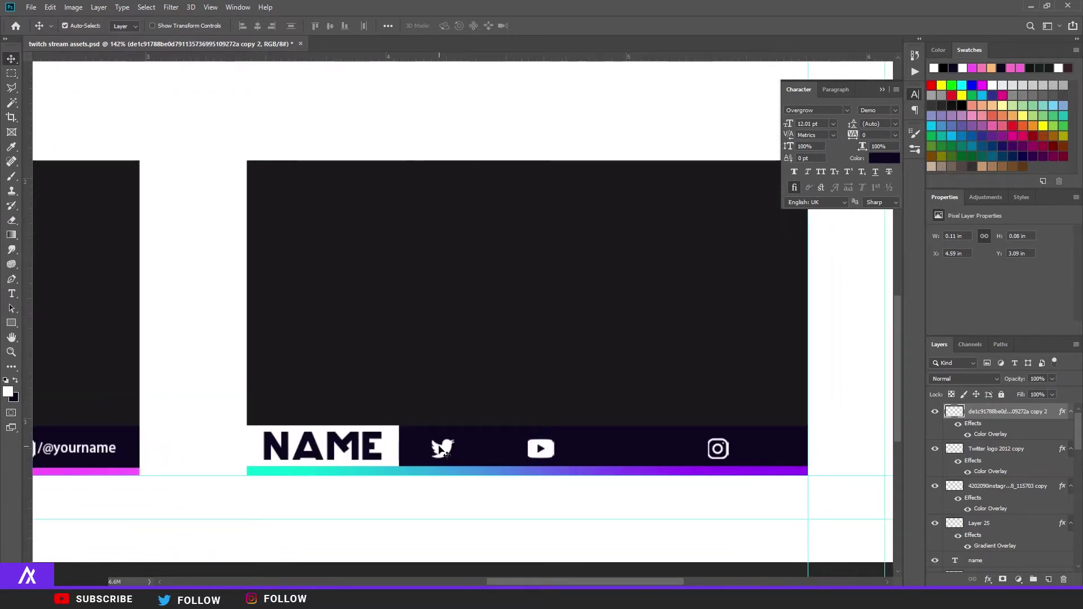
pyautogui.moveTo(438, 447); pyautogui.dragTo(433, 447)
pyautogui.moveTo(546, 451); pyautogui.dragTo(560, 452)
pyautogui.moveTo(728, 454); pyautogui.dragTo(716, 451)
pyautogui.click(19, 298)
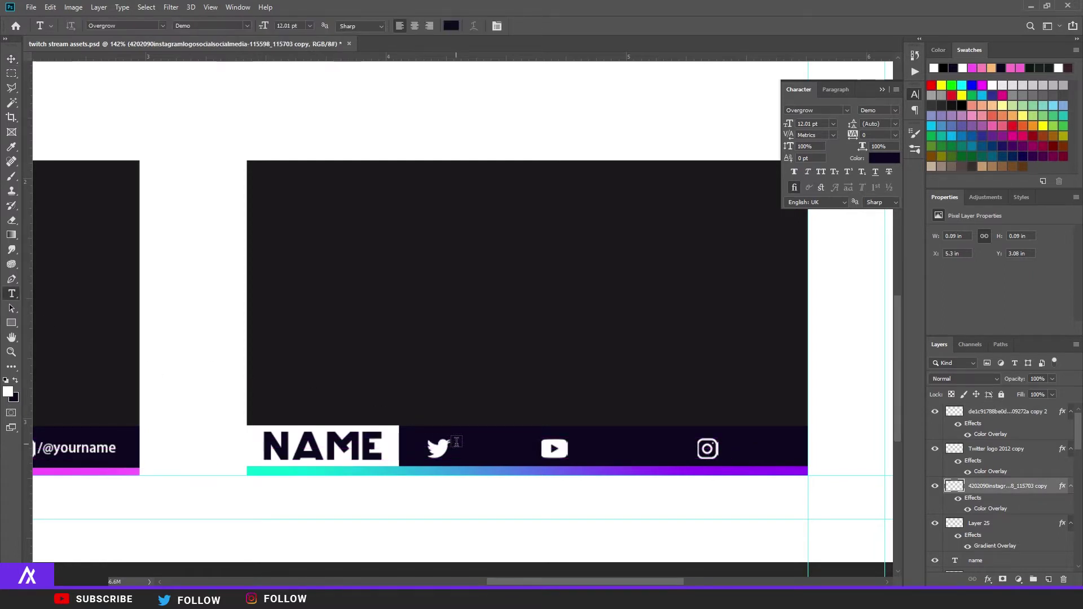
pyautogui.click(456, 441)
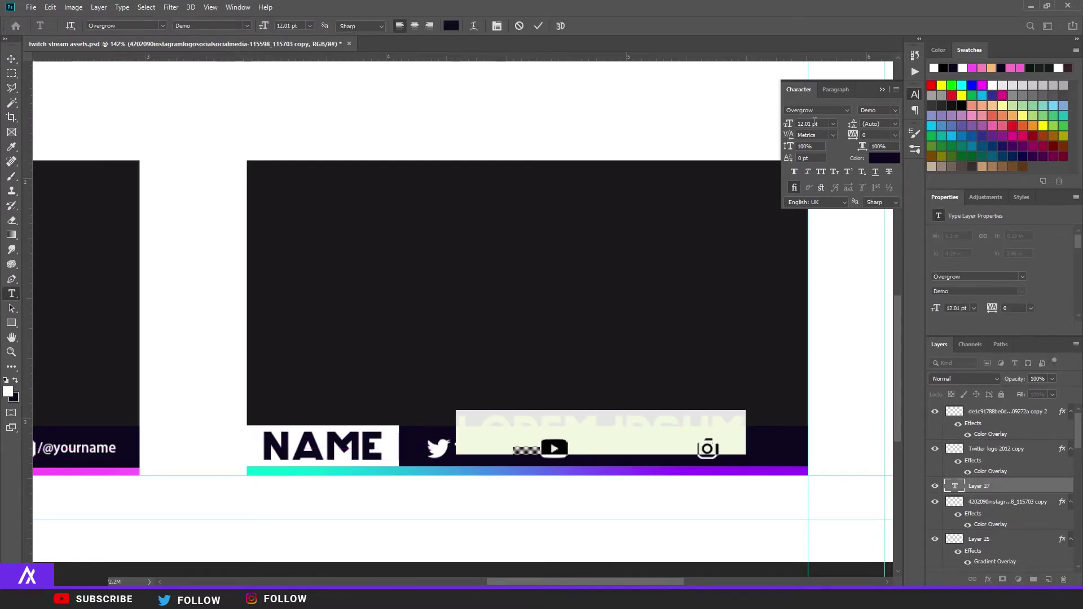
pyautogui.click(846, 110)
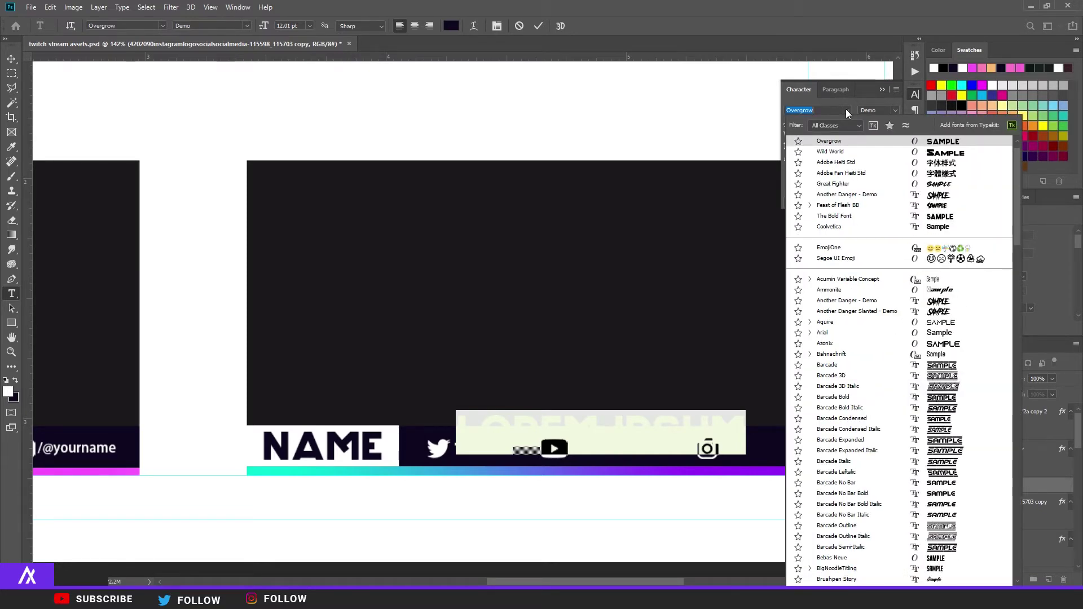
pyautogui.write('ar')
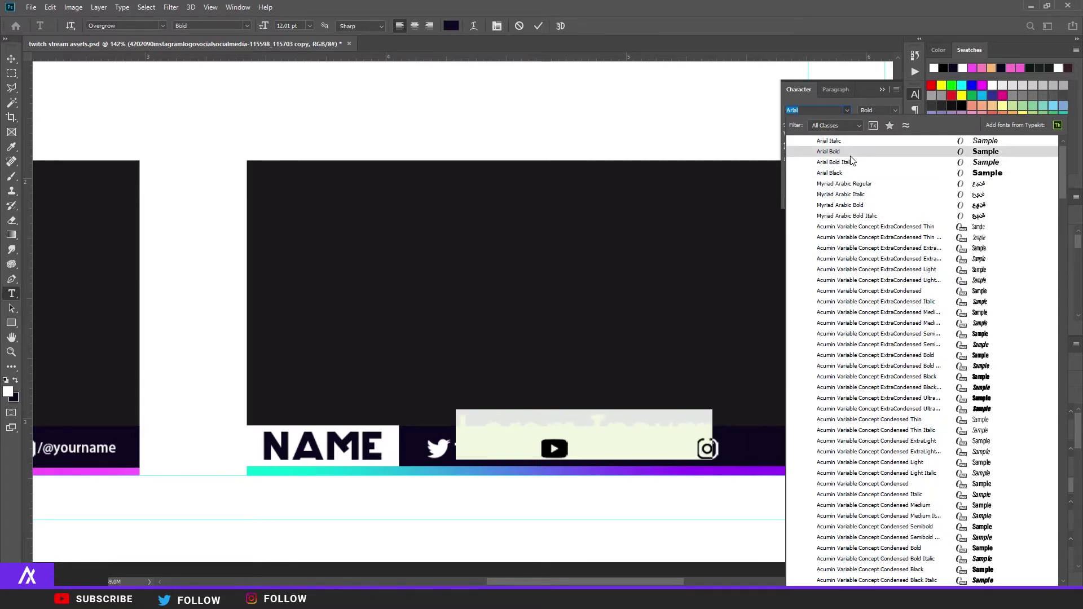
pyautogui.click(852, 158)
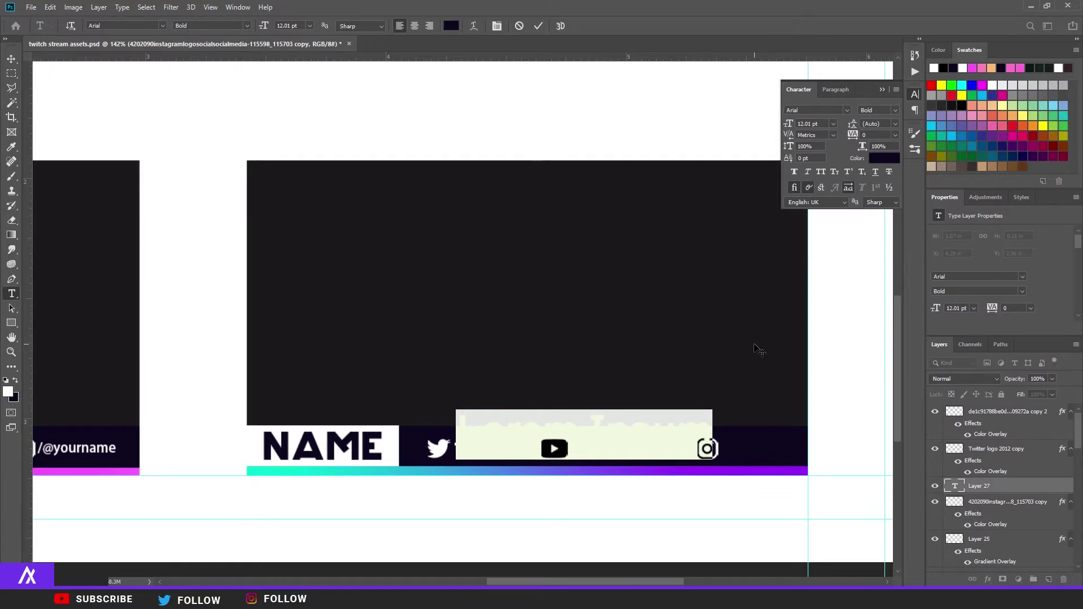
pyautogui.press('BackSpace')
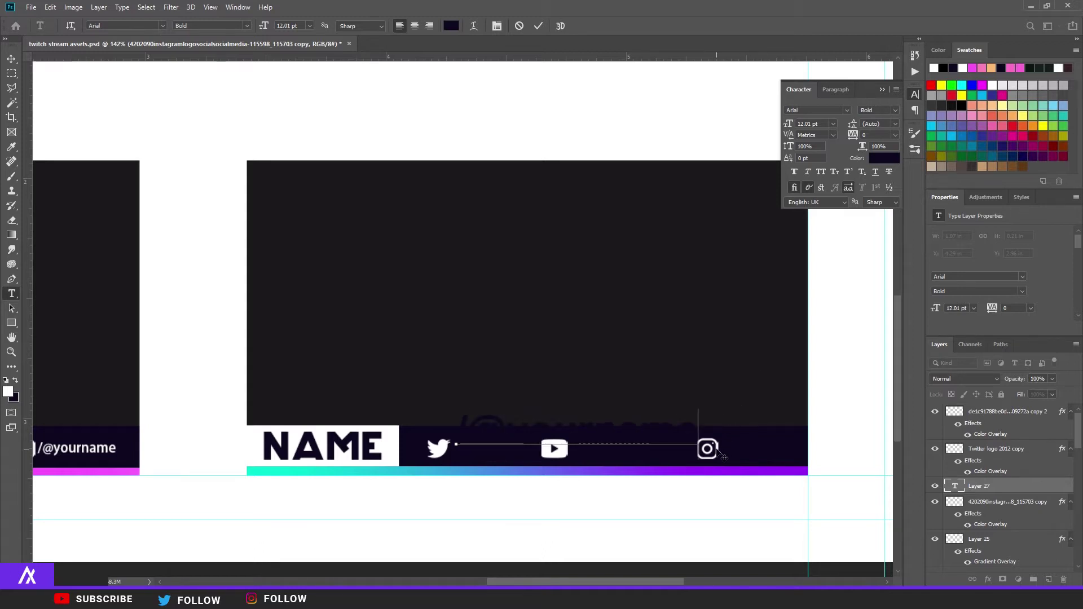
pyautogui.hotkey('ctrl', 'a')
pyautogui.click(884, 160)
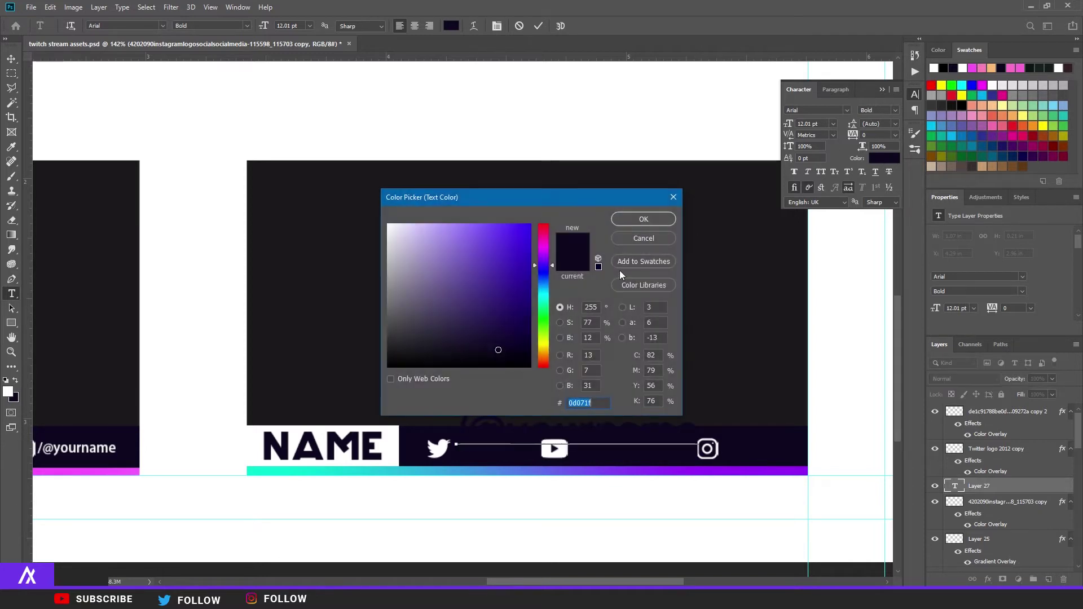
pyautogui.moveTo(426, 272); pyautogui.dragTo(313, 174)
pyautogui.click(621, 220)
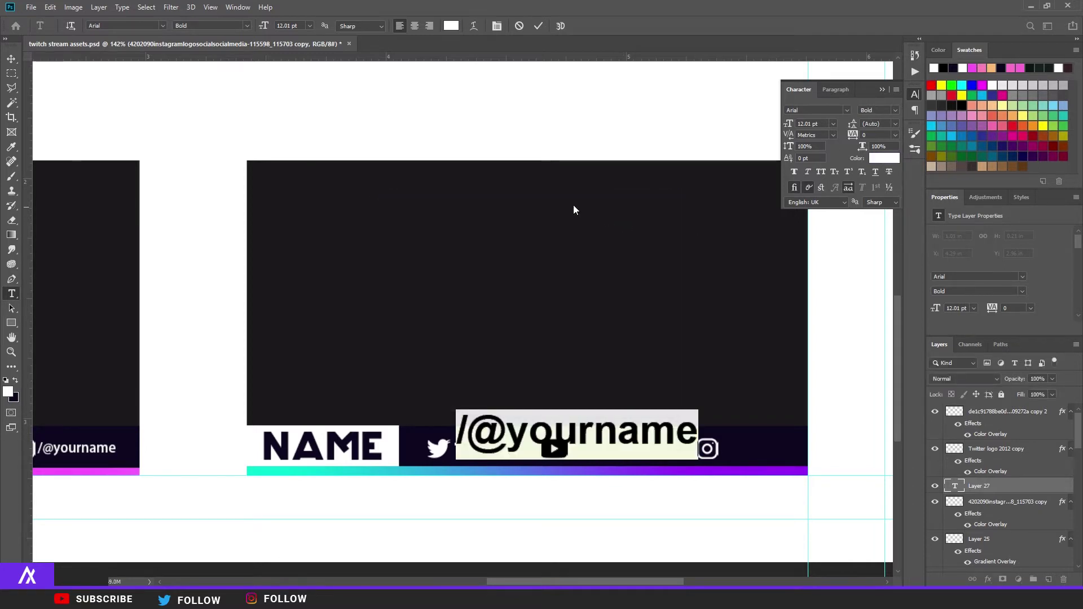
pyautogui.moveTo(788, 123); pyautogui.dragTo(785, 123)
pyautogui.click(11, 58)
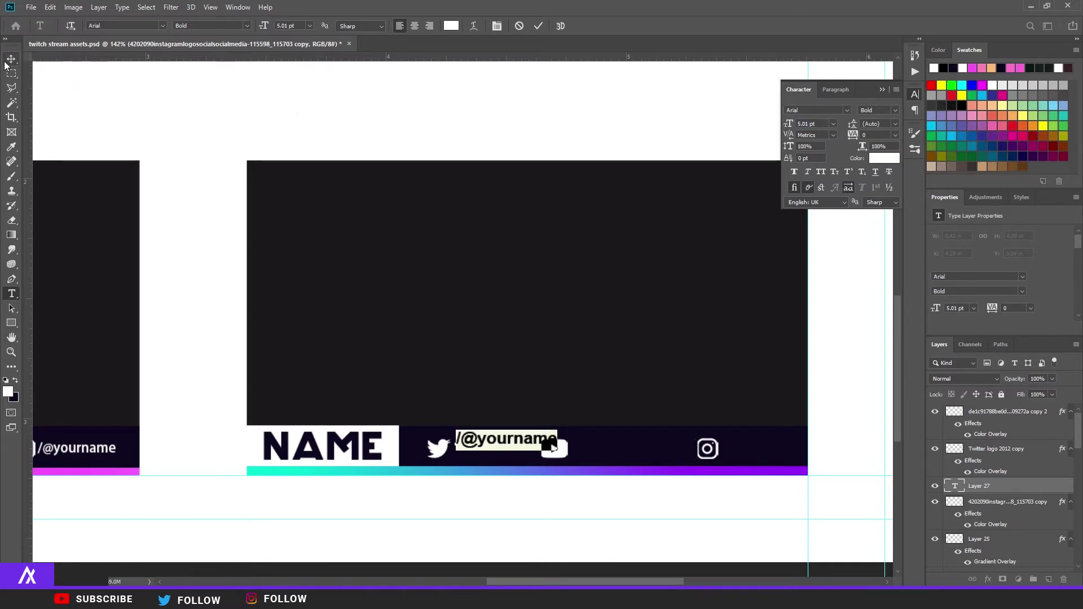
pyautogui.scroll(2, 429, 390)
pyautogui.moveTo(442, 473); pyautogui.dragTo(571, 471)
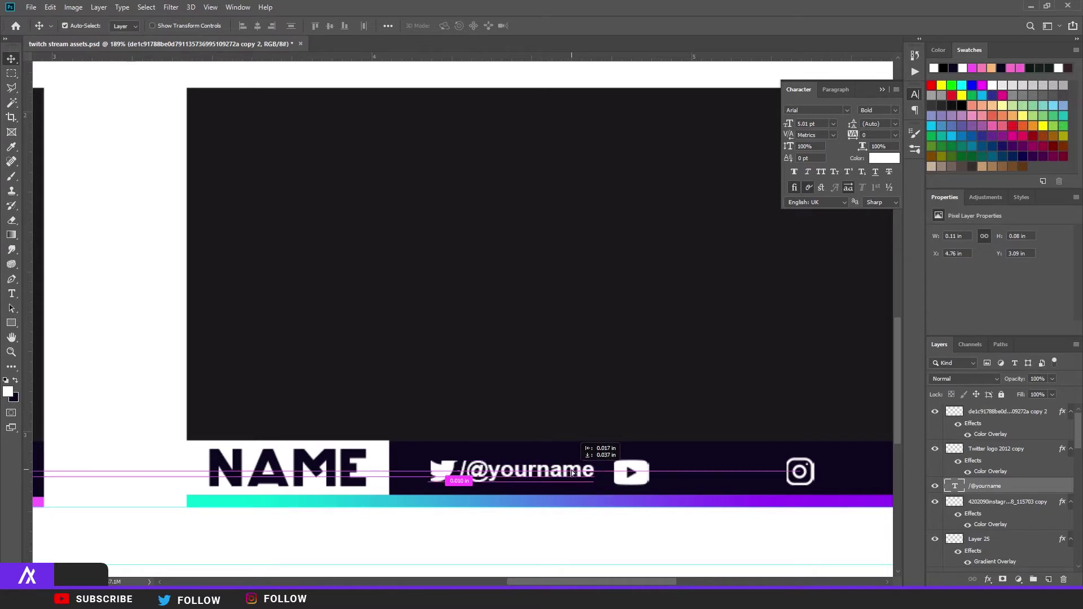
pyautogui.scroll(5, 449, 469)
pyautogui.moveTo(450, 472); pyautogui.dragTo(451, 465)
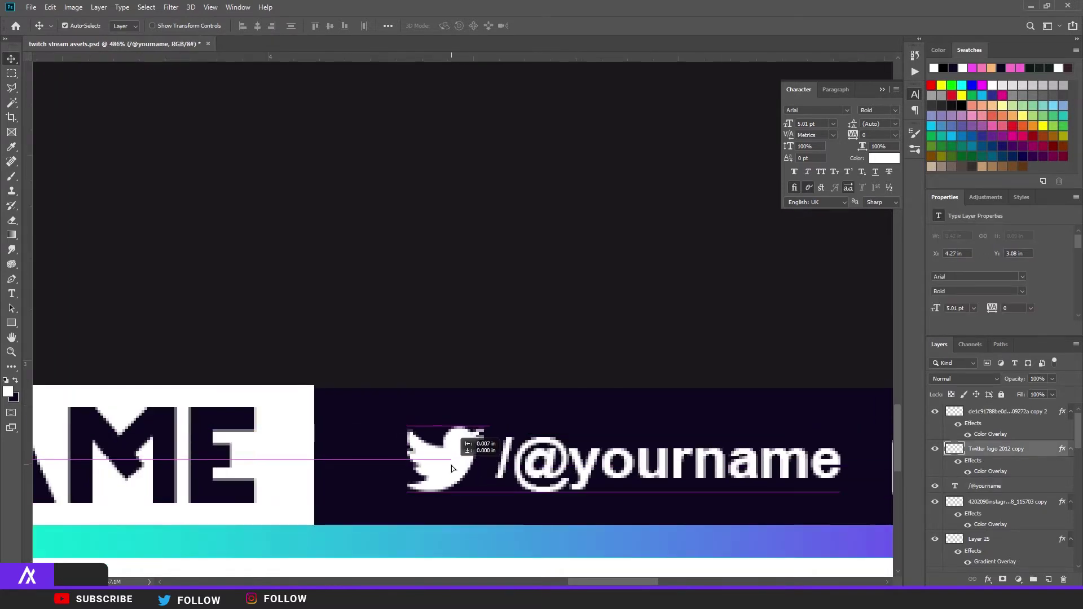
pyautogui.scroll(-5, 451, 466)
pyautogui.moveTo(518, 483); pyautogui.dragTo(511, 451)
pyautogui.scroll(2, 490, 454)
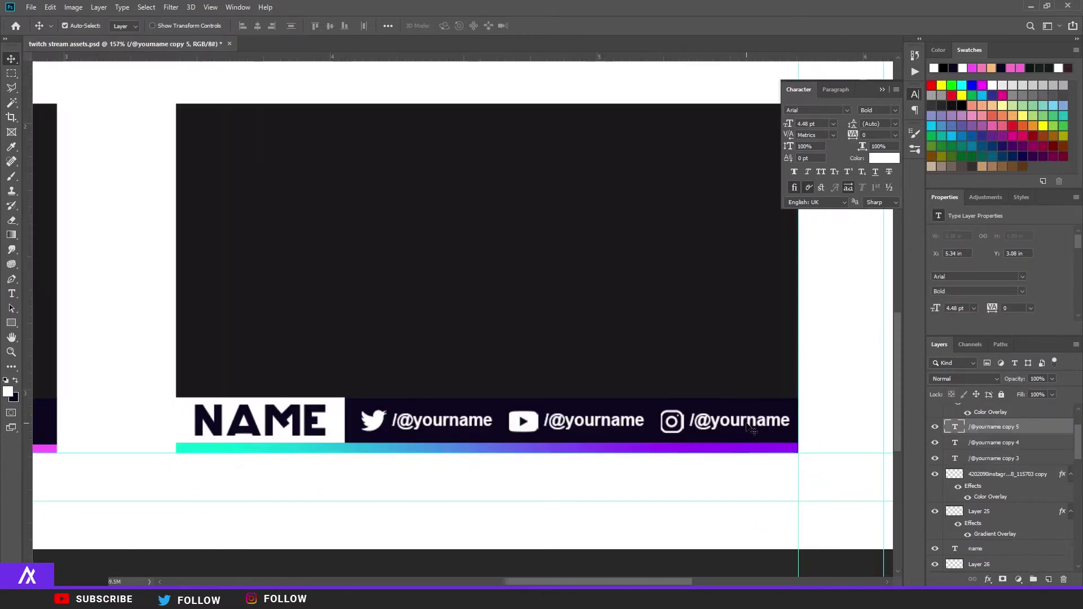
pyautogui.scroll(-2, 702, 438)
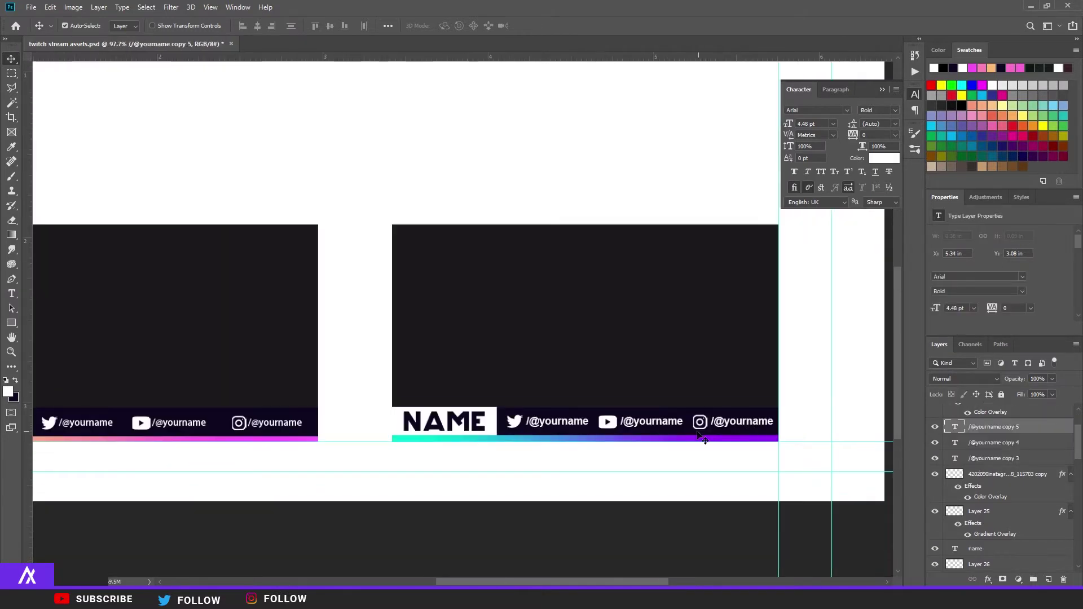
pyautogui.scroll(-2, 702, 439)
pyautogui.scroll(1, 648, 503)
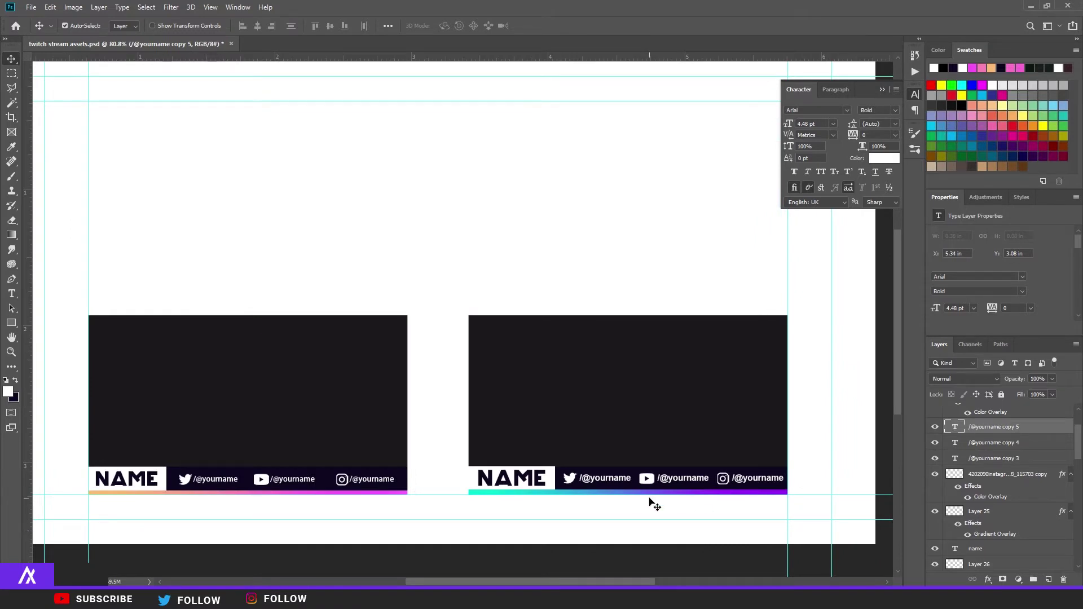
# Step: Group all the layers of the recreated facecam, from the social icons down to the dark frame, and name the group faceam2
pyautogui.scroll(2, 665, 505)
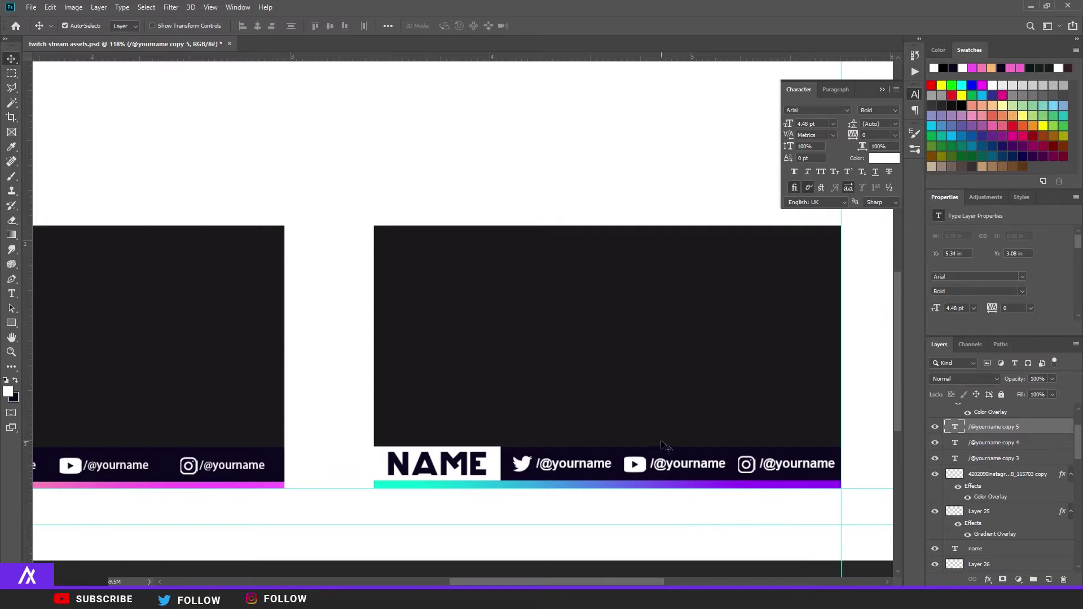
pyautogui.click(1010, 458)
pyautogui.scroll(1, 983, 446)
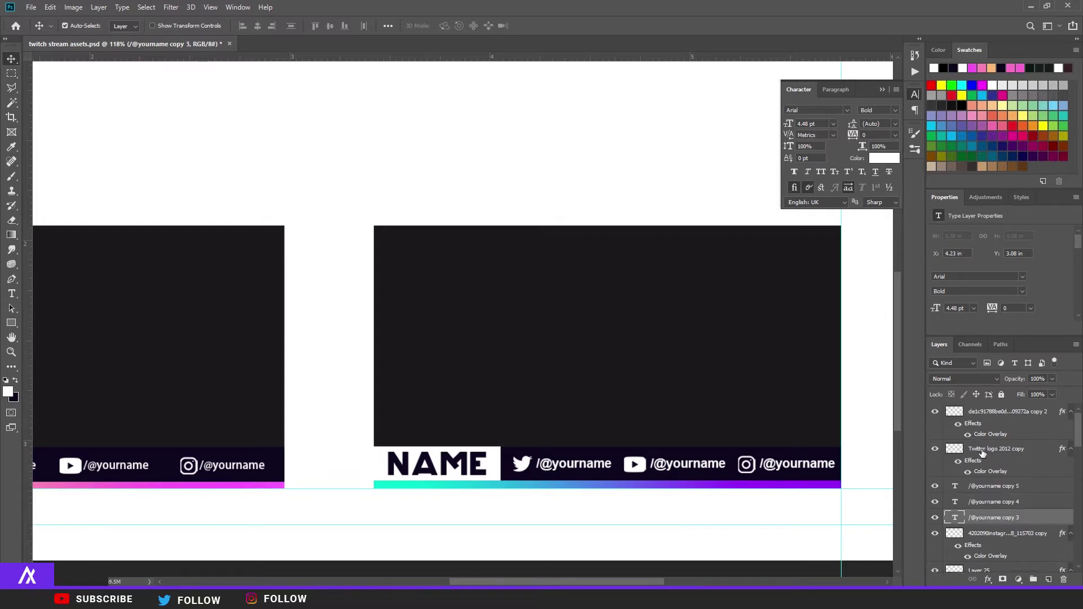
pyautogui.scroll(-3, 1001, 479)
pyautogui.click(1011, 508)
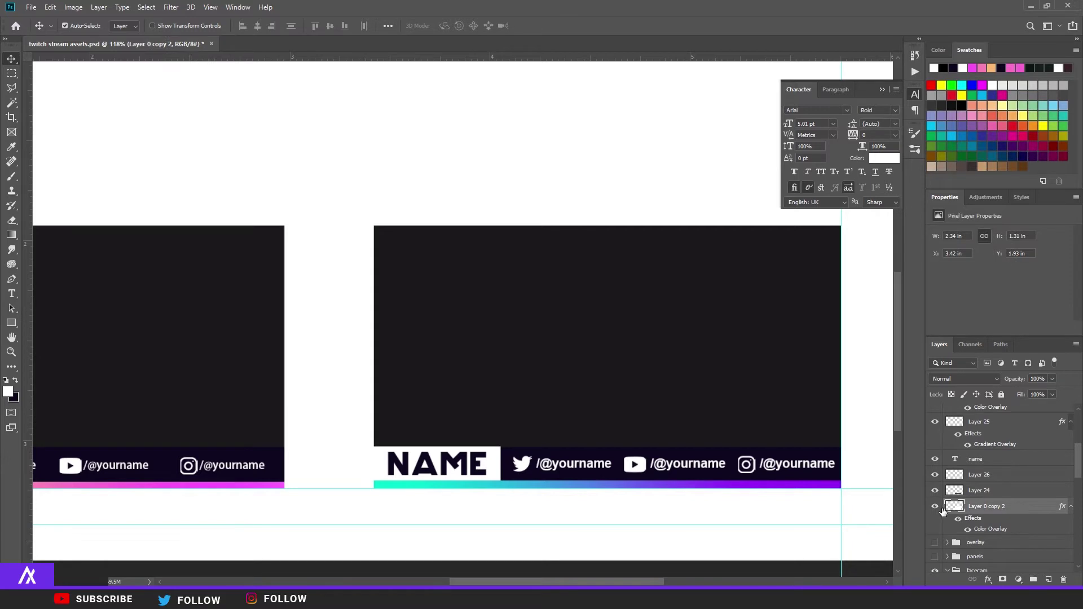
pyautogui.click(941, 507)
pyautogui.click(940, 507)
pyautogui.scroll(3, 1001, 480)
pyautogui.keyDown('shift'); pyautogui.click(1018, 556); pyautogui.keyUp('shift')
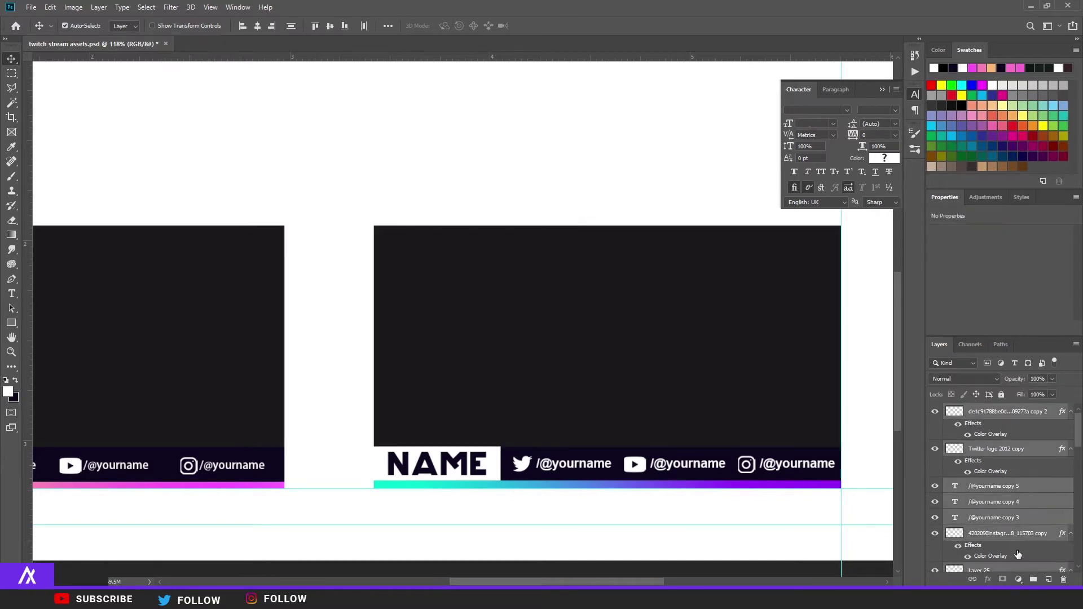
pyautogui.click(1034, 579)
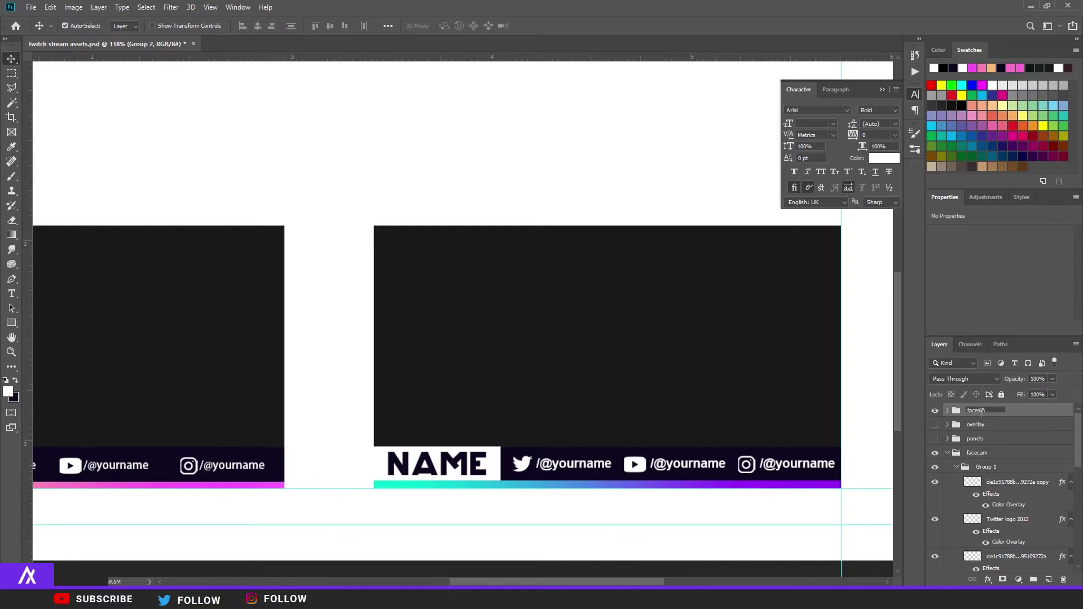
pyautogui.write('2')
pyautogui.press('Return')
# Step: Collapse the original facecam group, show the panels group and move the donation panel above the finished facecam example
pyautogui.click(947, 452)
pyautogui.hotkey('ctrl', '0')
pyautogui.click(936, 440)
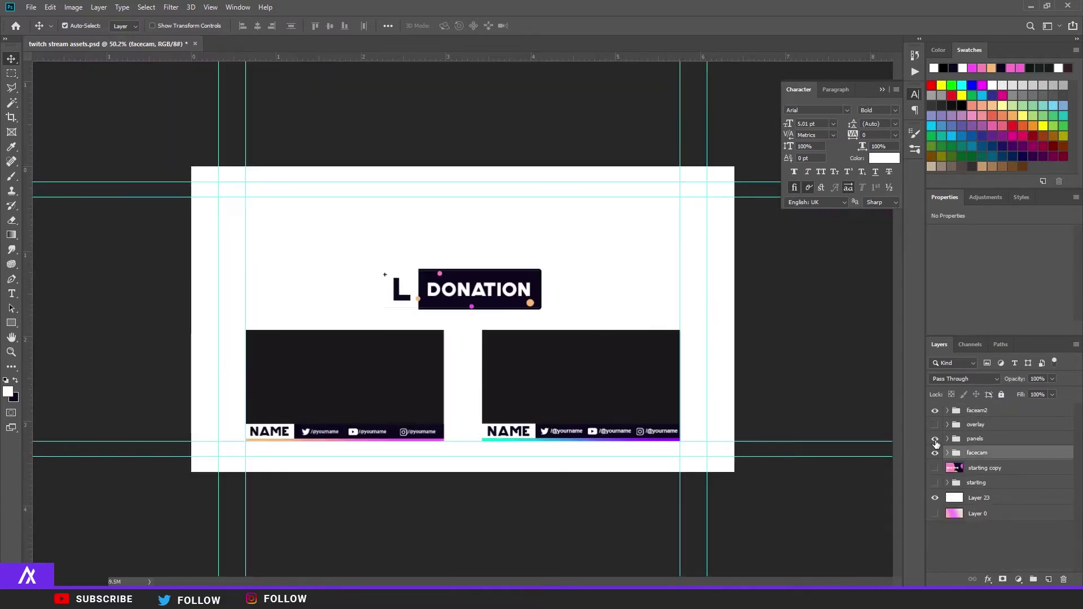
pyautogui.scroll(3, 550, 319)
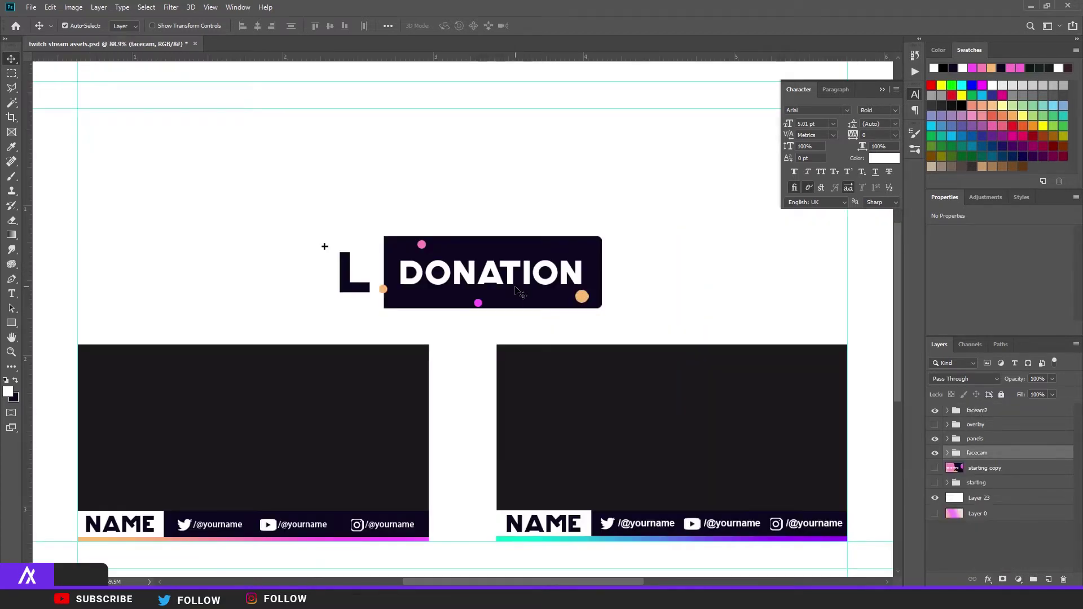
pyautogui.click(974, 438)
pyautogui.hotkey('ctrl', 't')
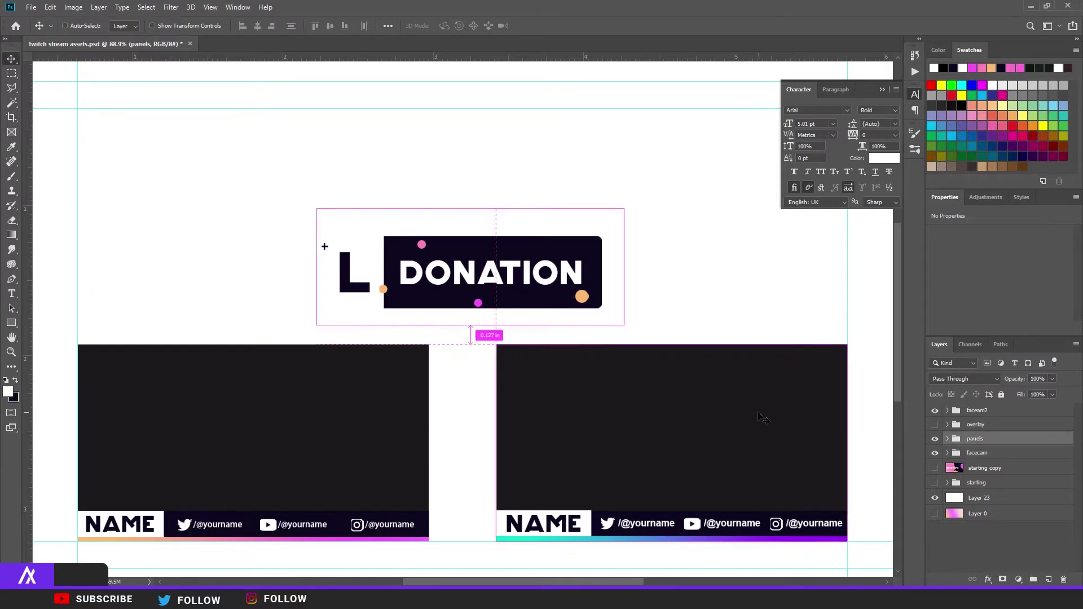
pyautogui.scroll(-2, 479, 305)
pyautogui.moveTo(446, 282); pyautogui.dragTo(289, 282)
pyautogui.press('Return')
# Step: On a new layer, draw a rectangle about 1.81 by 0.44 in above the recreated facecam and fill it with dark navy
pyautogui.press('m')
pyautogui.click(1047, 579)
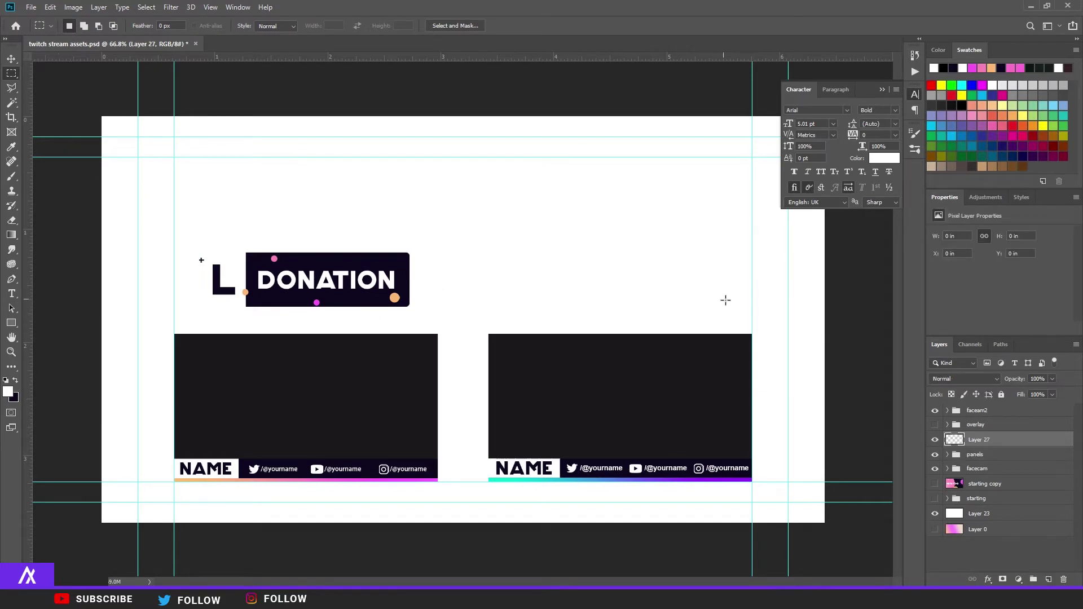
pyautogui.moveTo(729, 301); pyautogui.dragTo(525, 252)
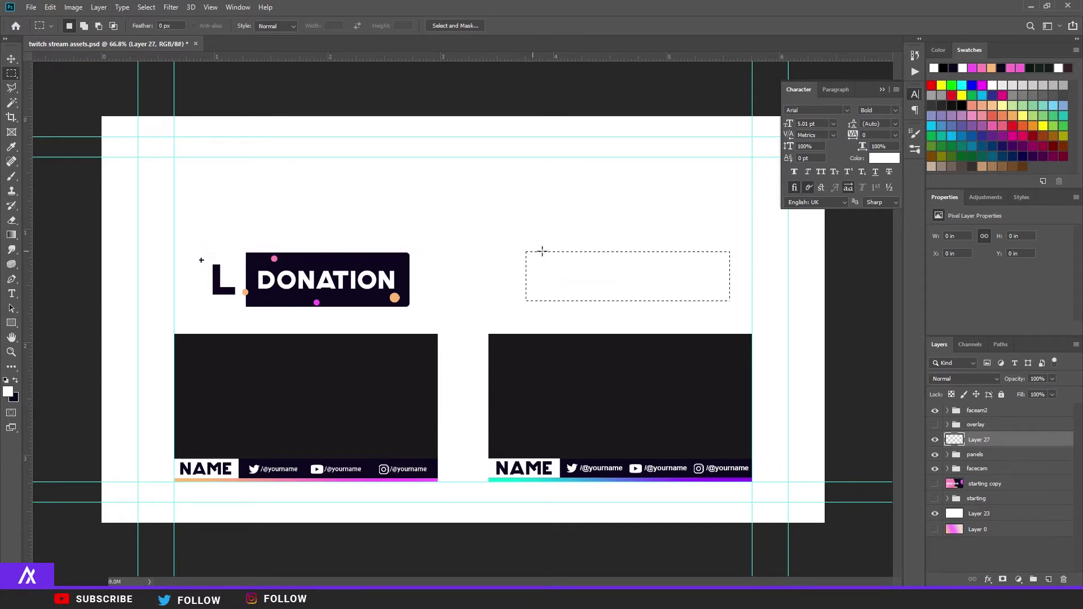
pyautogui.click(16, 380)
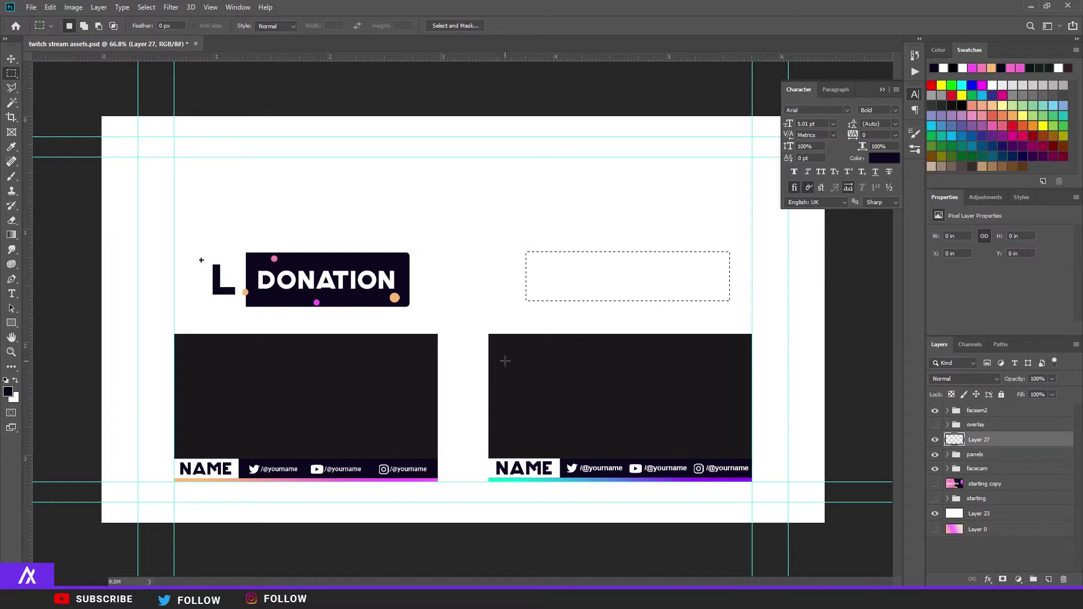
pyautogui.hotkey('alt', 'BackSpace')
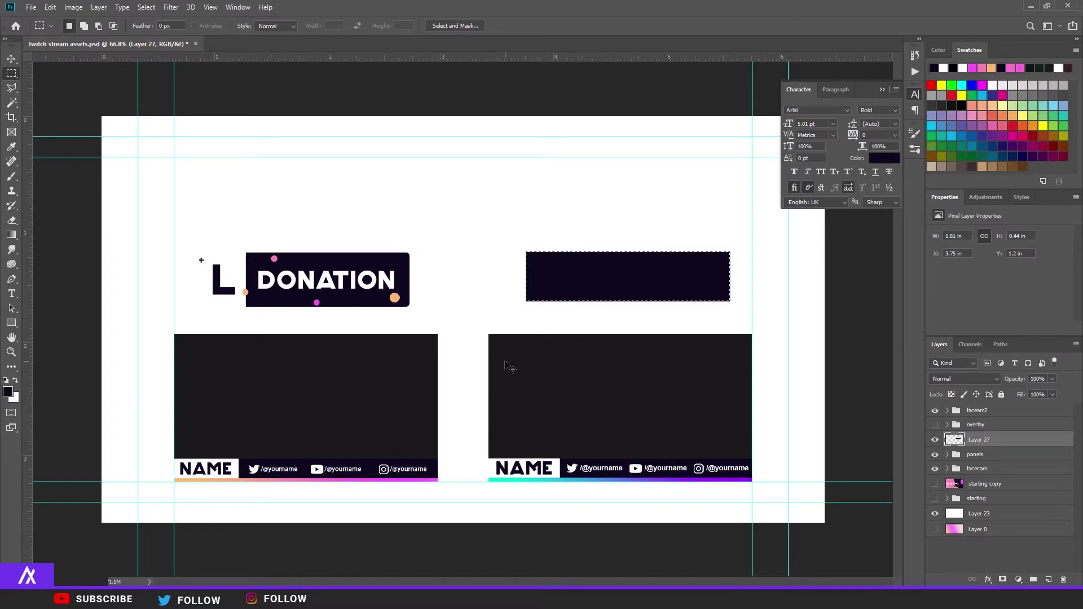
# Step: On another new layer, draw a square about 0.52 in over the start of the navy bar and fill it with white
pyautogui.scroll(2, 708, 323)
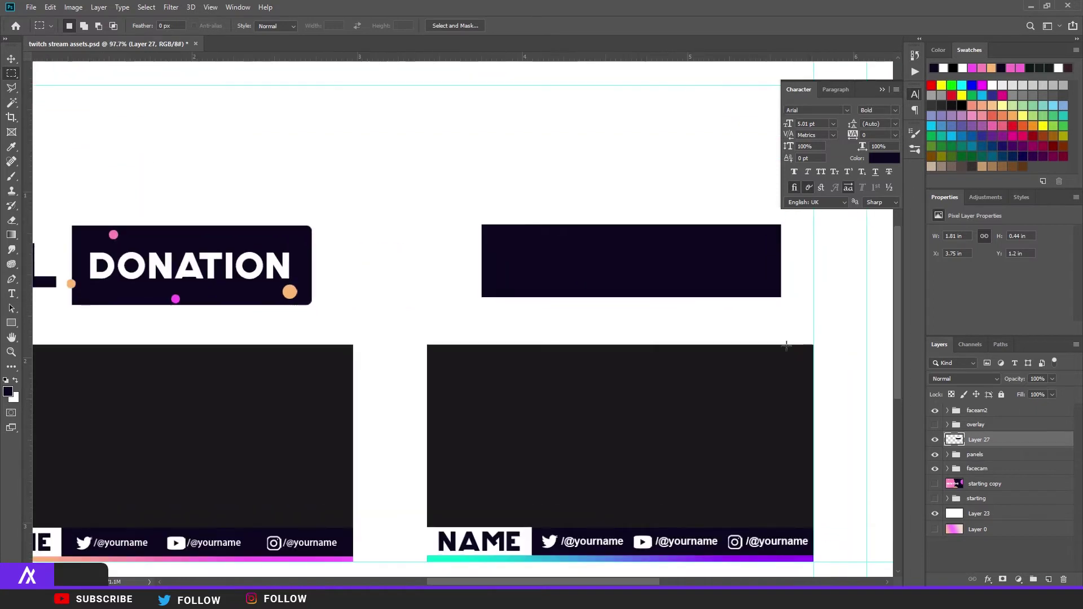
pyautogui.click(1047, 579)
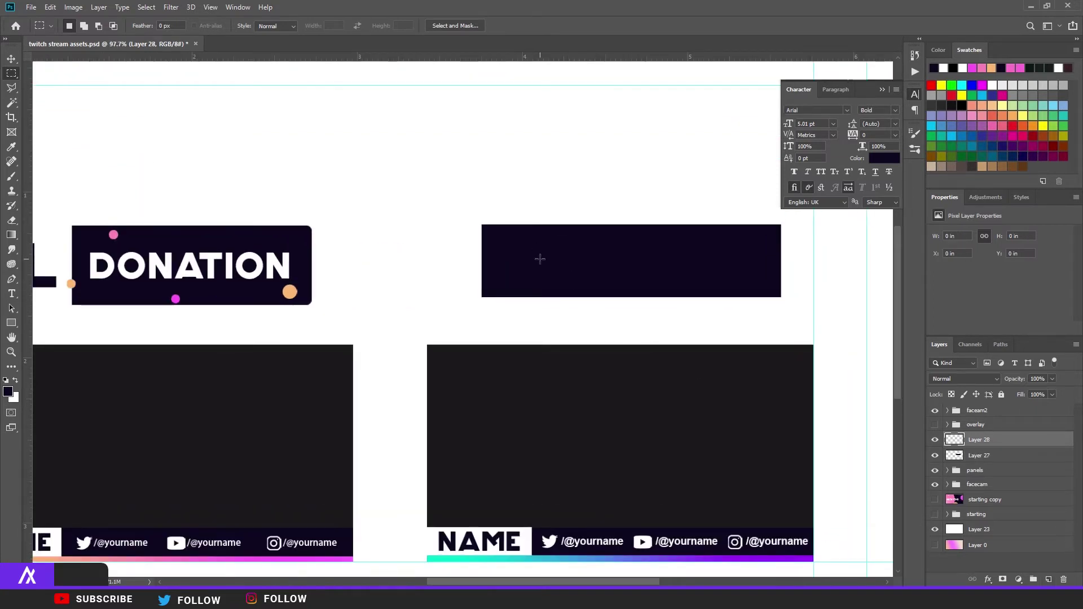
pyautogui.moveTo(509, 241); pyautogui.dragTo(489, 216)
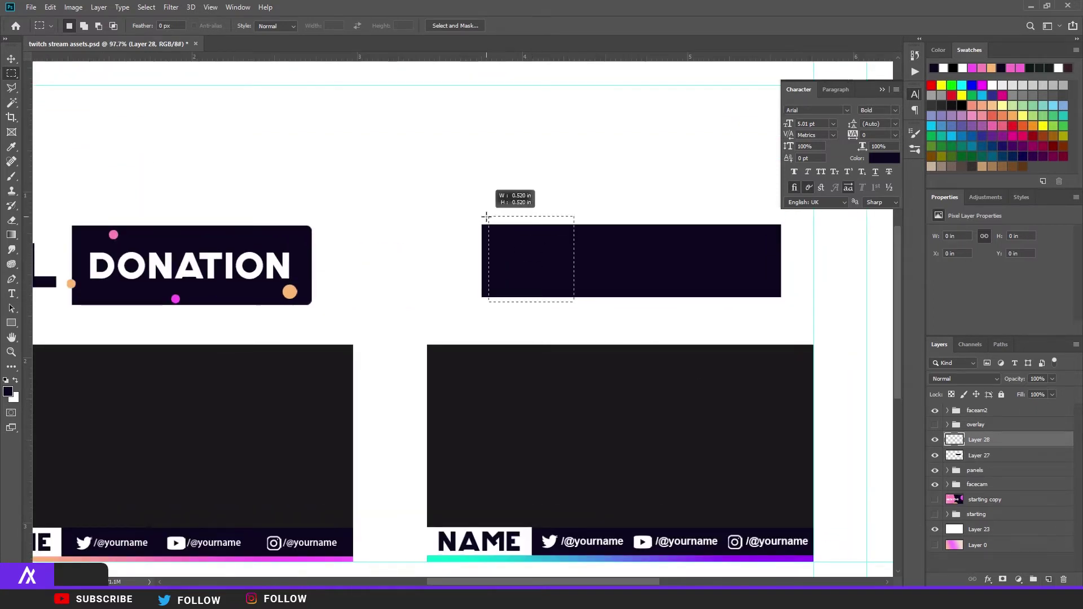
pyautogui.click(17, 381)
pyautogui.hotkey('alt', 'BackSpace')
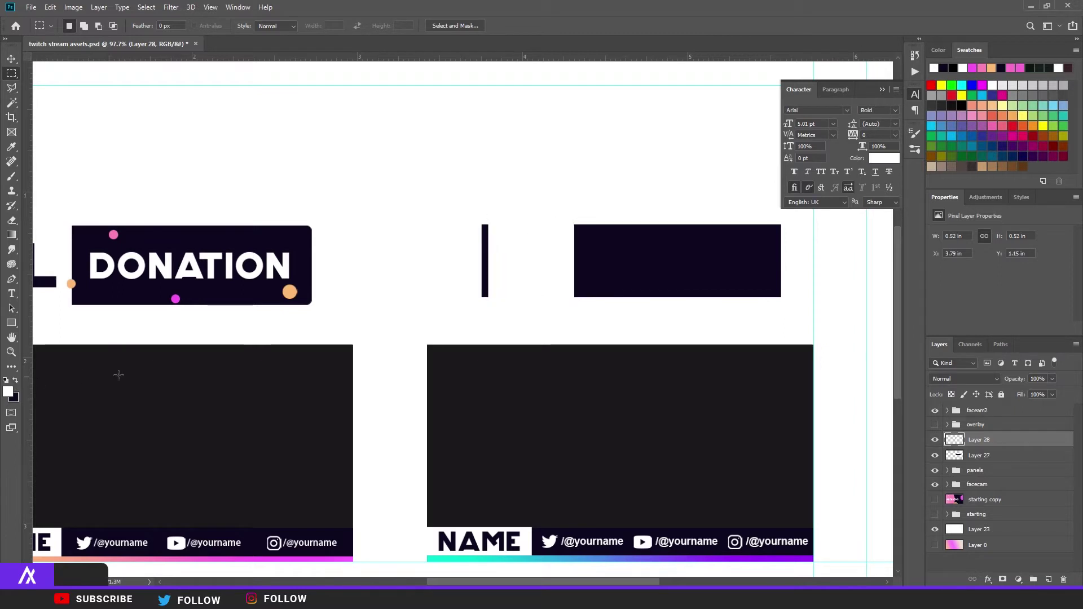
# Step: Align the white square with the navy bar's left edge and clip its layer to the bar
pyautogui.press('v')
pyautogui.moveTo(510, 244); pyautogui.dragTo(503, 244)
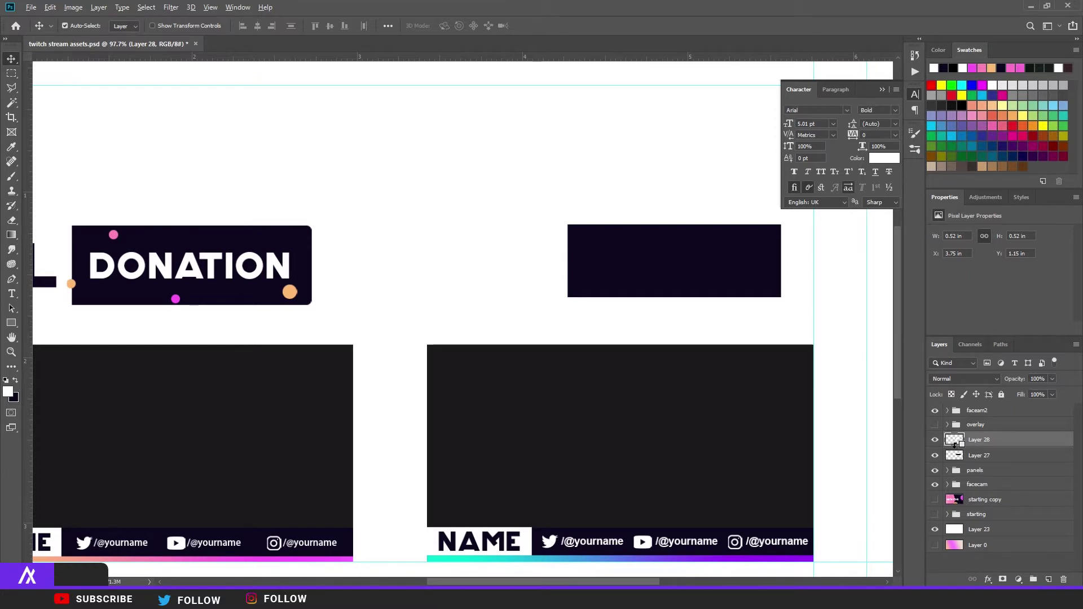
pyautogui.keyDown('alt'); pyautogui.click(954, 445); pyautogui.keyUp('alt')
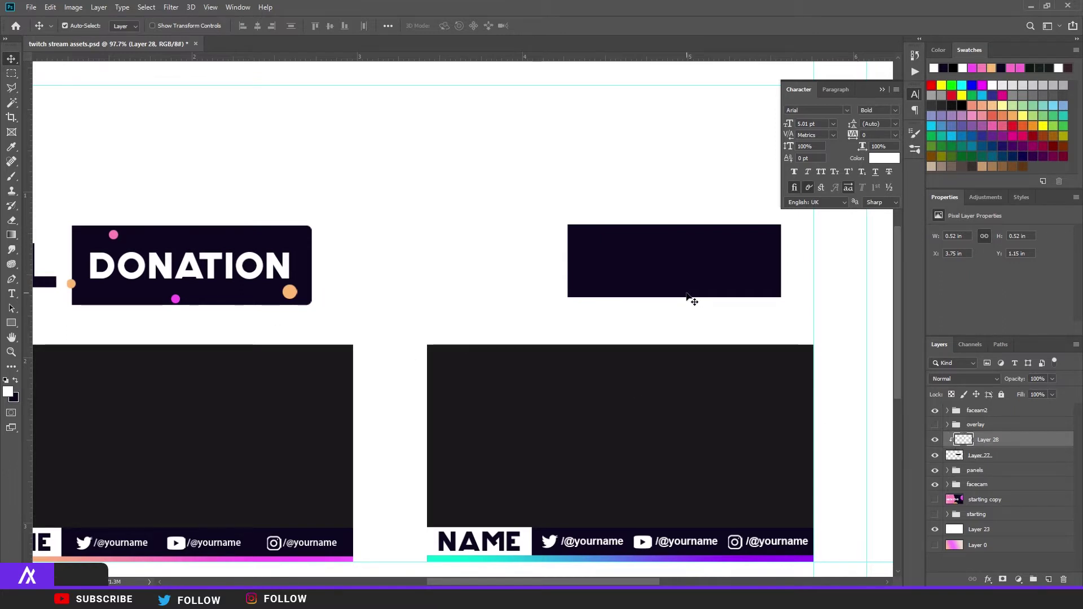
# Step: Add a letter L as text beside the navy bar and set its color to 0d071f
pyautogui.moveTo(691, 302); pyautogui.dragTo(559, 278)
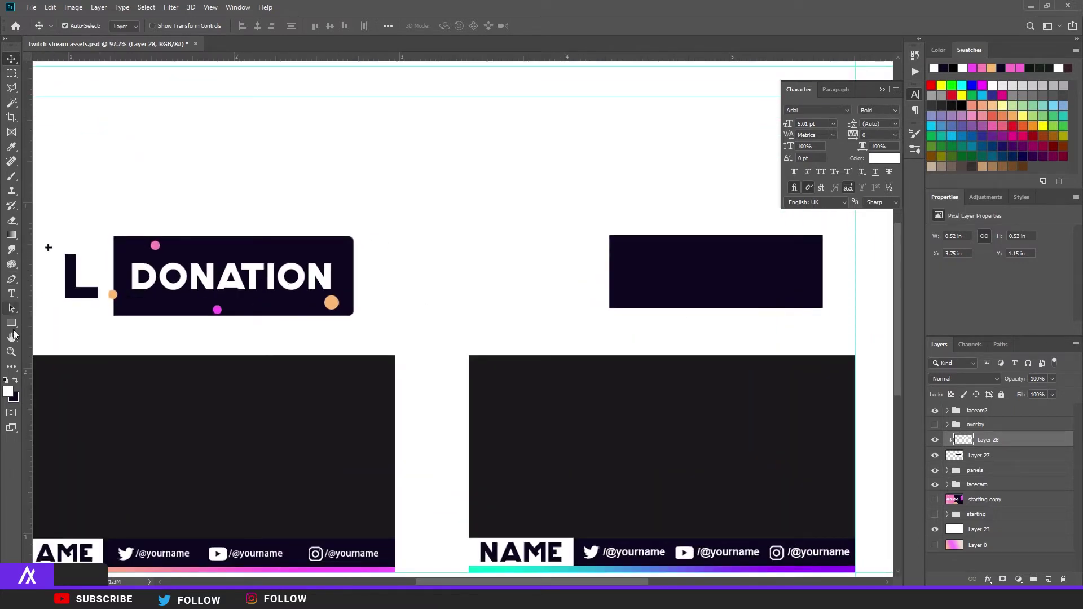
pyautogui.click(11, 294)
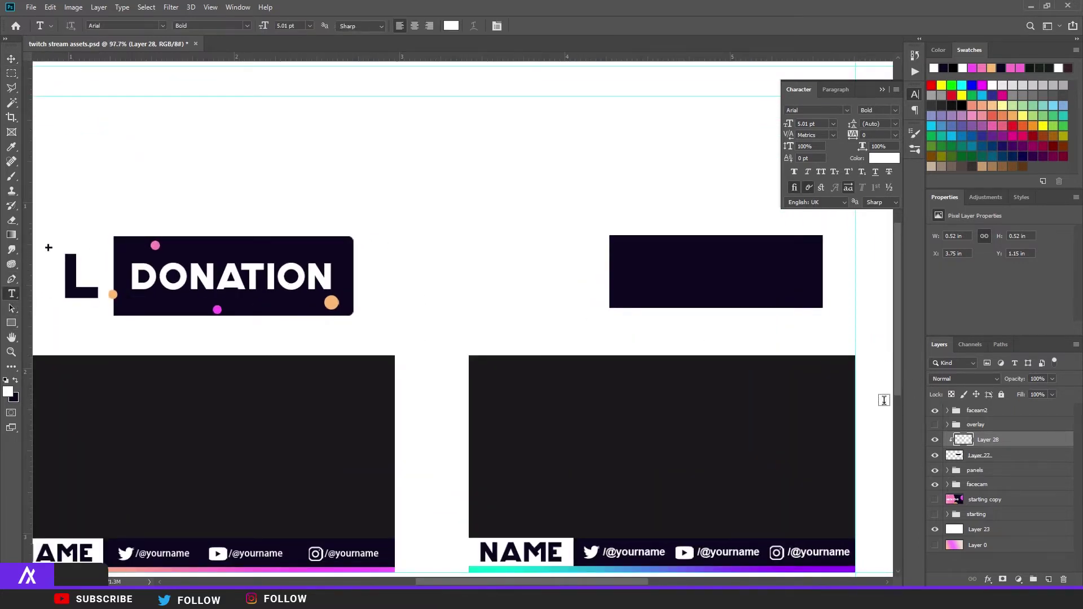
pyautogui.click(570, 275)
pyautogui.press('BackSpace')
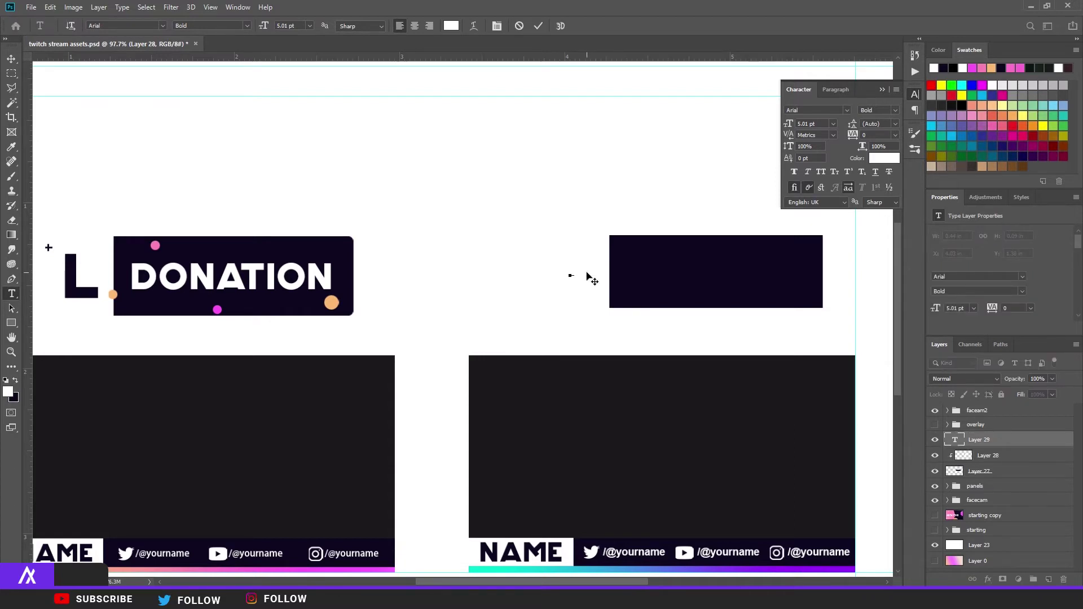
pyautogui.click(880, 159)
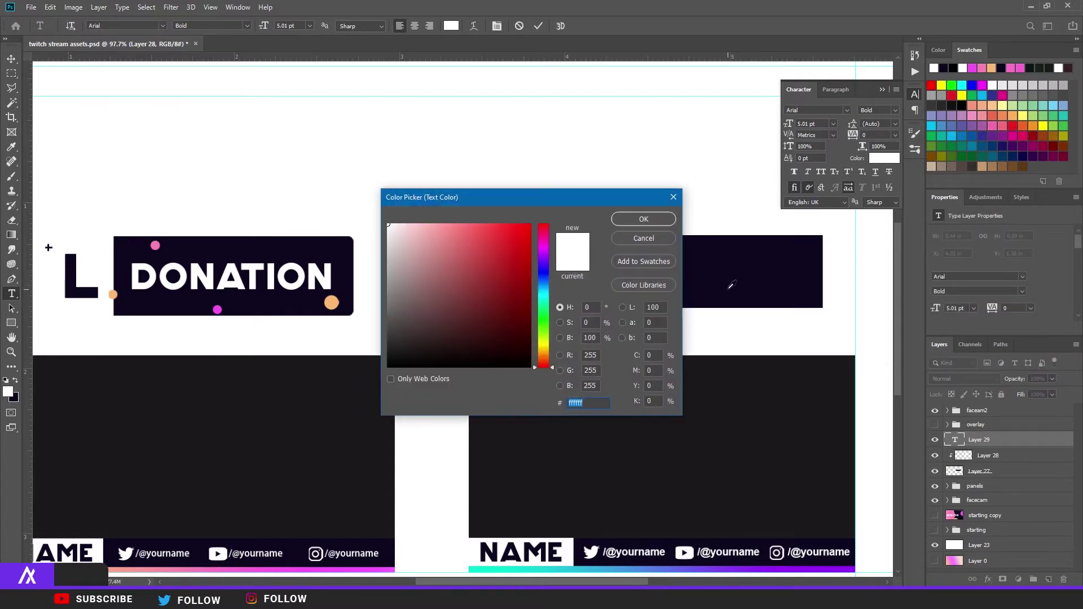
pyautogui.write('0d071f')
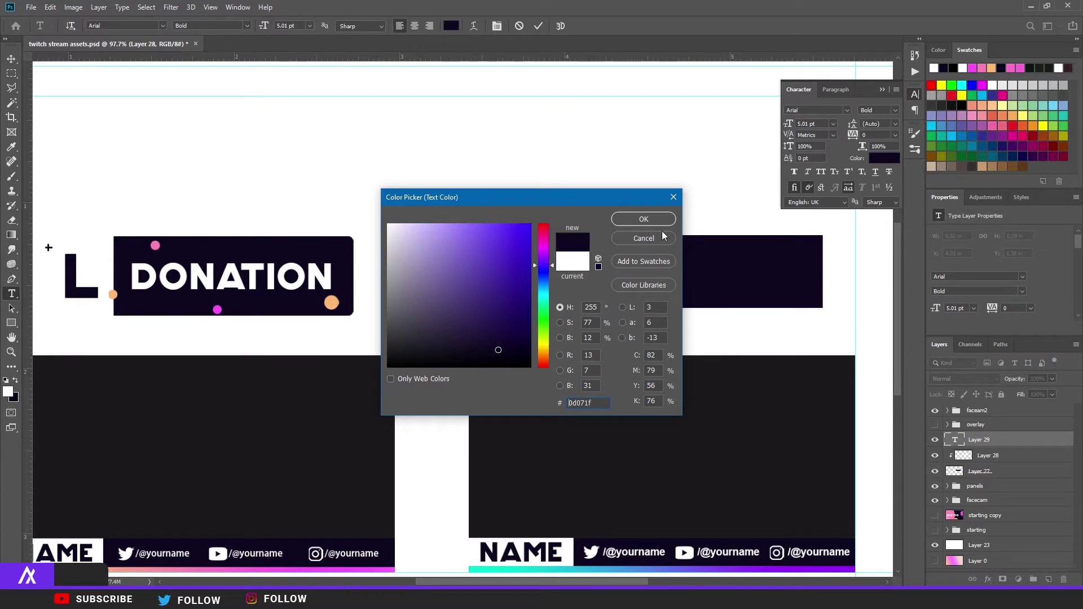
pyautogui.click(631, 221)
# Step: Set the letter L to the Overgrow font at 30.01 pt and place it over the white square
pyautogui.click(846, 110)
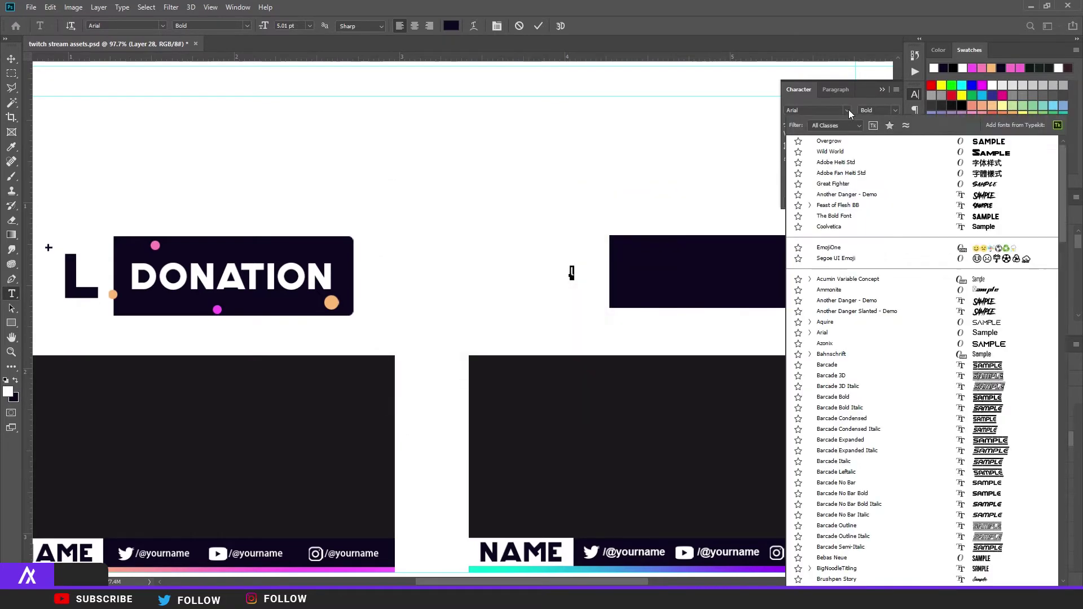
pyautogui.click(877, 156)
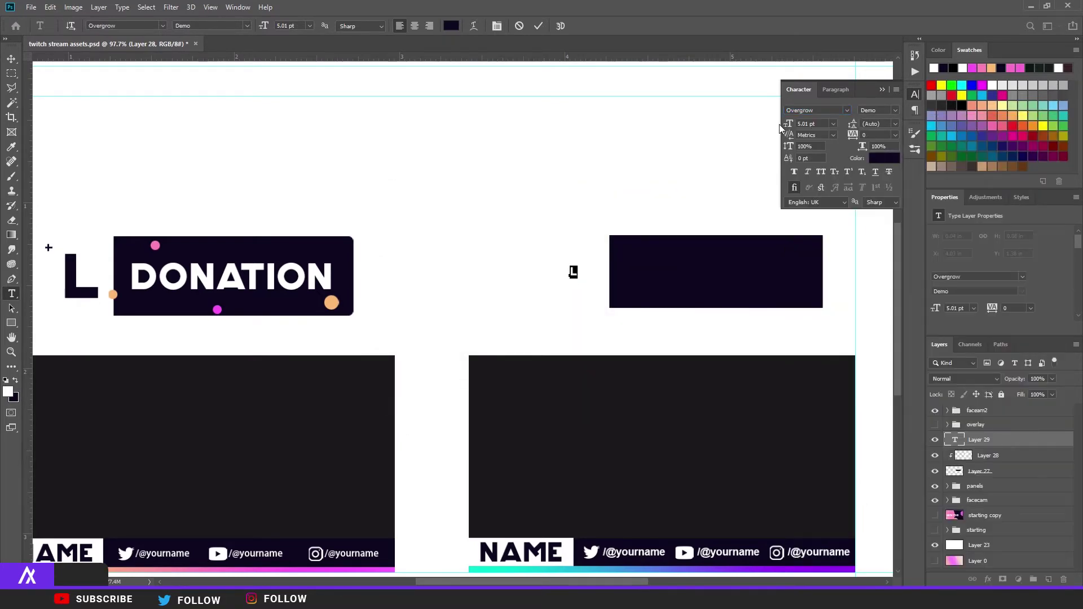
pyautogui.moveTo(792, 125); pyautogui.dragTo(815, 125)
pyautogui.click(12, 59)
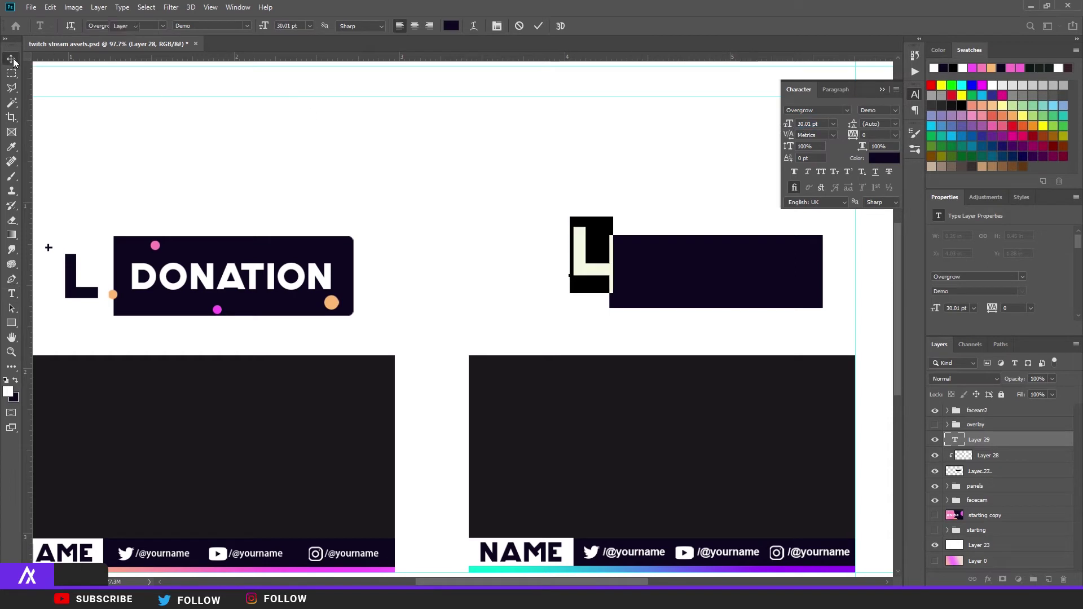
pyautogui.moveTo(601, 252); pyautogui.dragTo(564, 269)
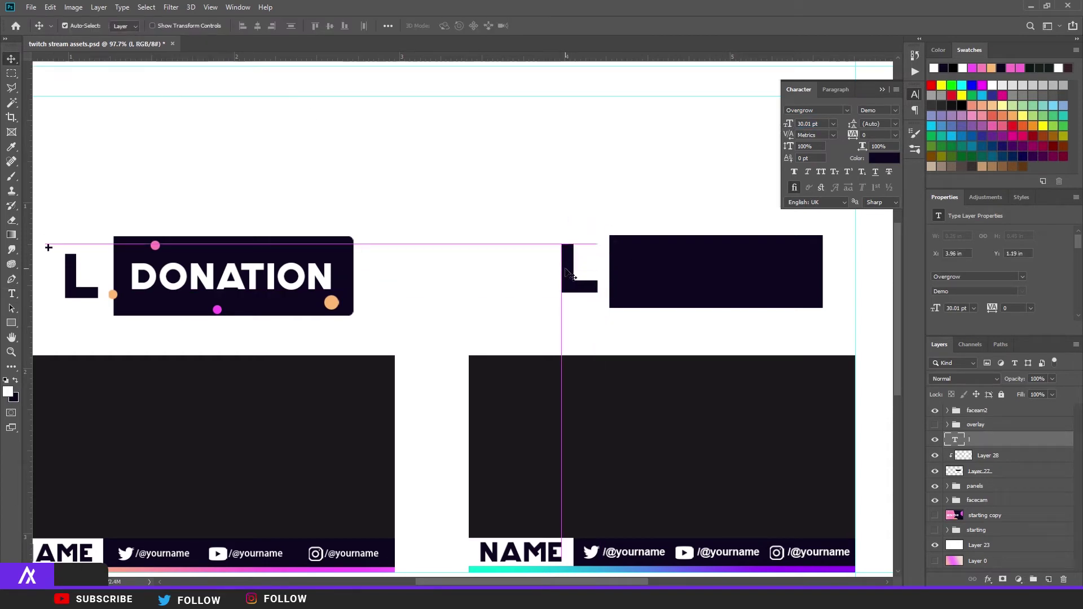
# Step: Hide the white background layer and show the pink gradient background layer
pyautogui.scroll(-5, 557, 333)
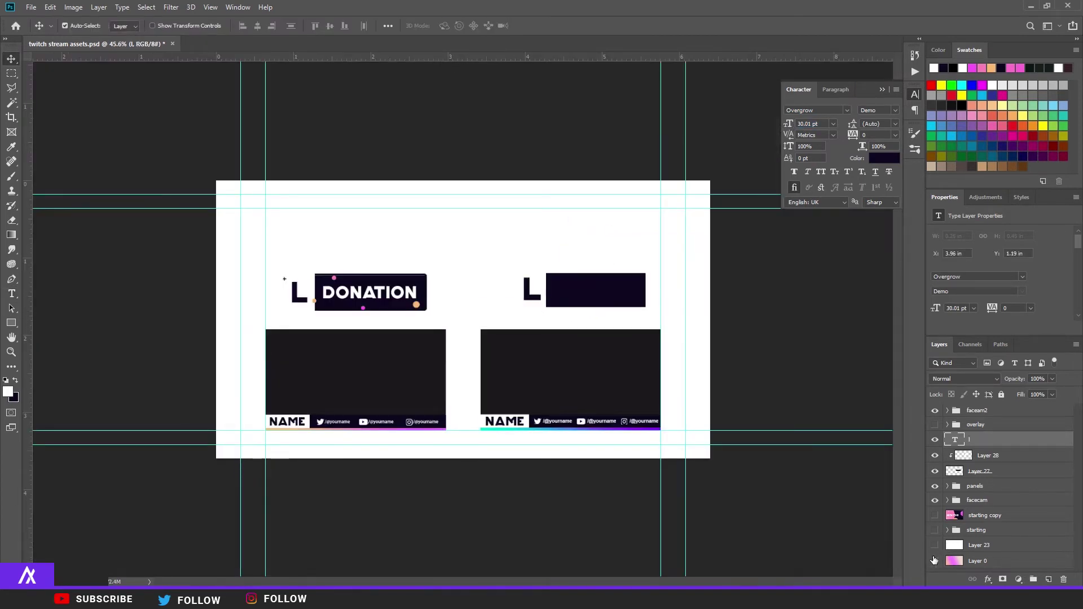
pyautogui.click(935, 561)
pyautogui.scroll(3, 561, 335)
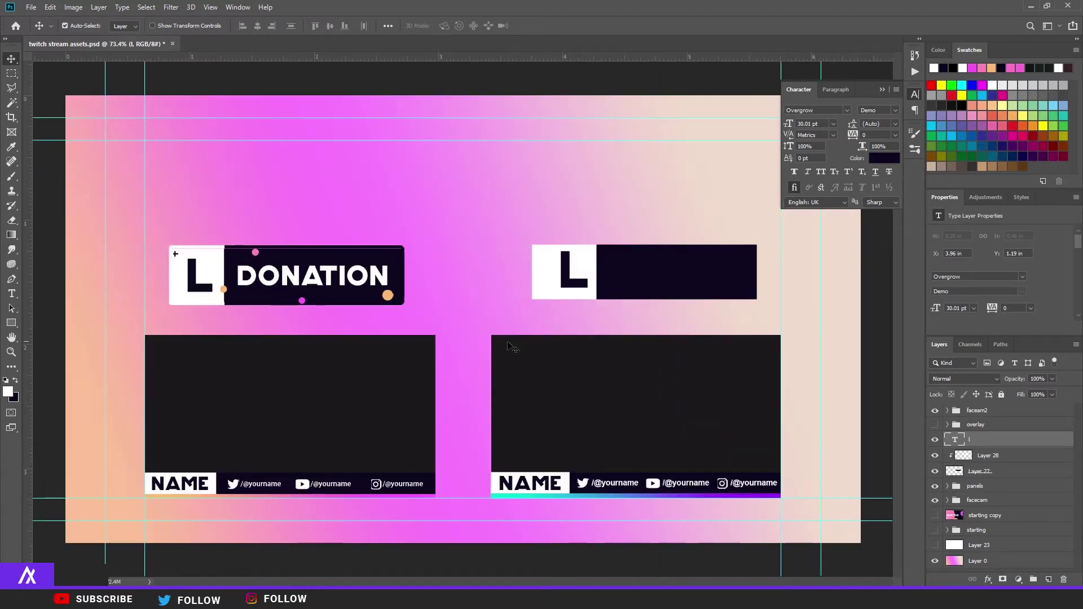
# Step: Center the letter L horizontally and vertically within the white square of the new panel
pyautogui.scroll(3, 553, 287)
pyautogui.moveTo(573, 296); pyautogui.dragTo(557, 299)
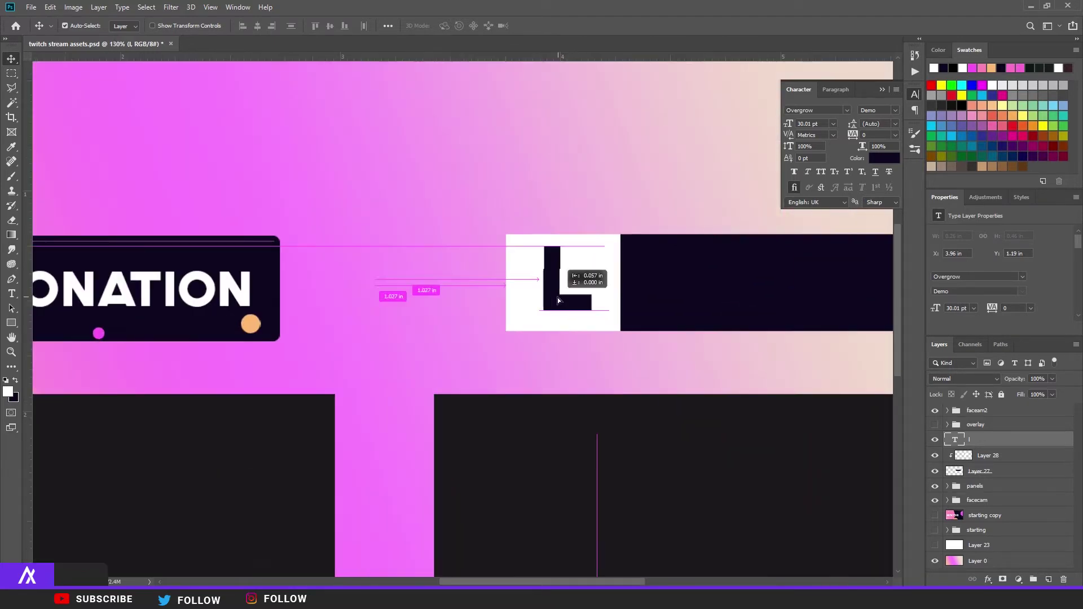
pyautogui.scroll(-3, 583, 298)
pyautogui.scroll(3, 593, 276)
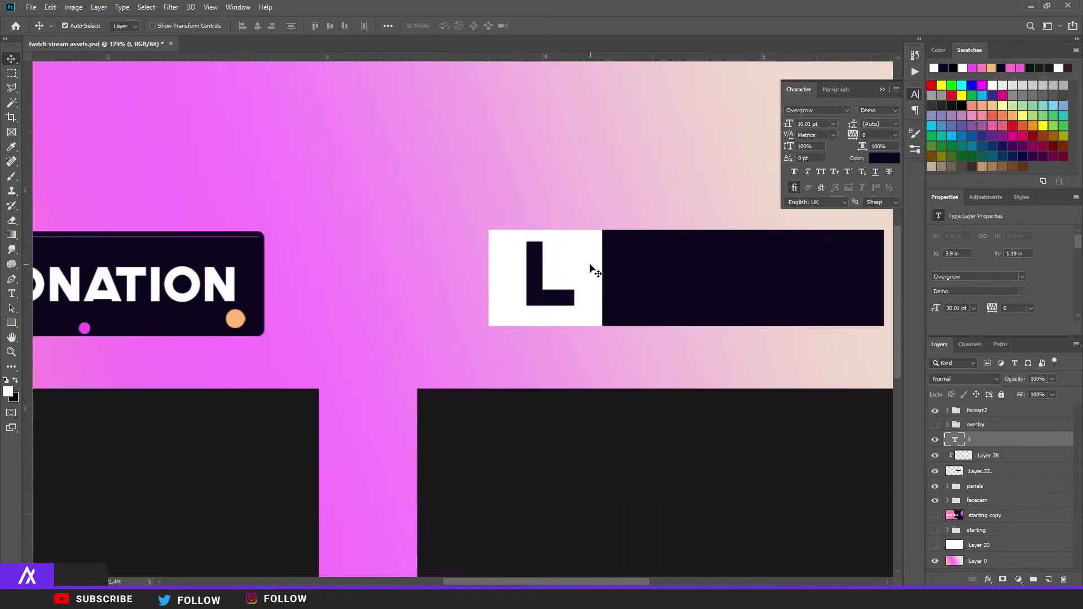
pyautogui.click(596, 271)
pyautogui.hotkey('ctrl', 't')
pyautogui.moveTo(603, 220); pyautogui.dragTo(562, 245)
pyautogui.moveTo(579, 316); pyautogui.dragTo(536, 315)
pyautogui.press('Return')
# Step: On a new layer, draw a solid navy horizontal bar about 0.08 by 0.02 in above the L in the white square
pyautogui.scroll(2, 588, 259)
pyautogui.scroll(-5, 539, 318)
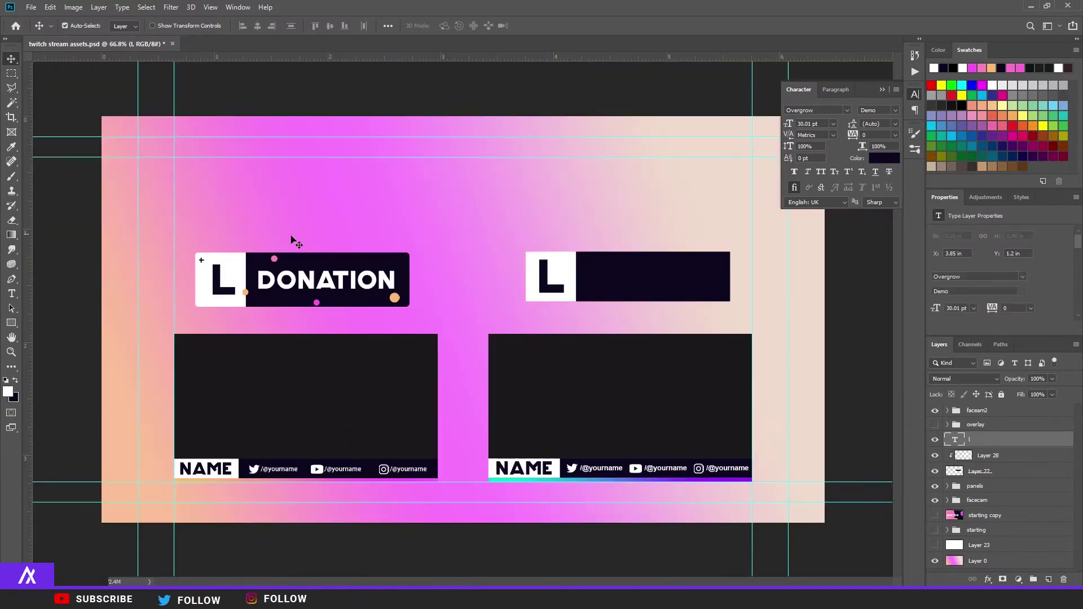
pyautogui.scroll(5, 243, 249)
pyautogui.scroll(-3, 225, 296)
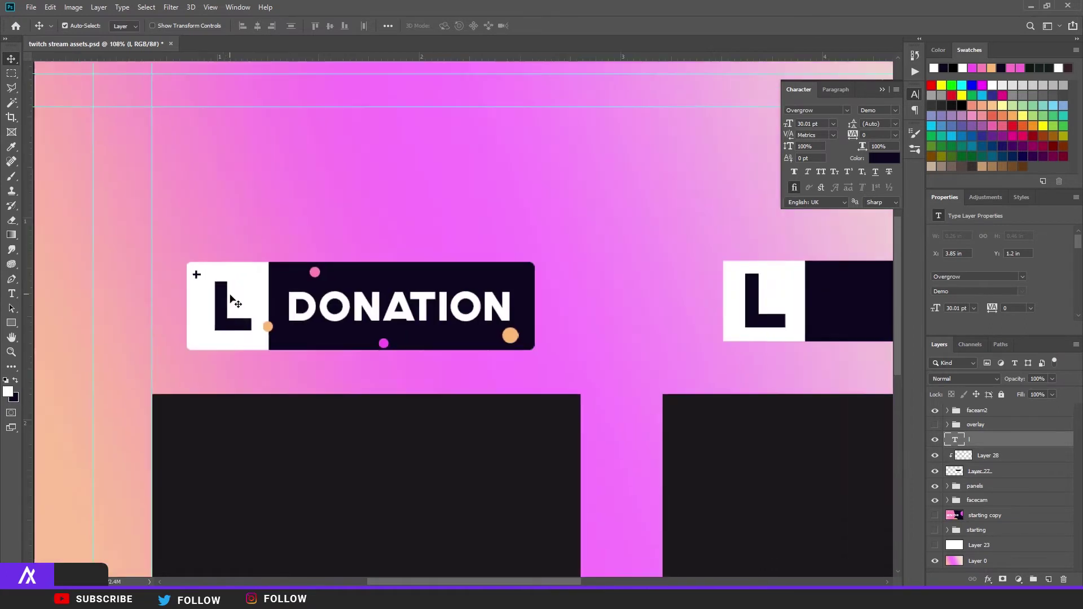
pyautogui.scroll(-3, 232, 299)
pyautogui.scroll(6, 789, 407)
pyautogui.click(1047, 579)
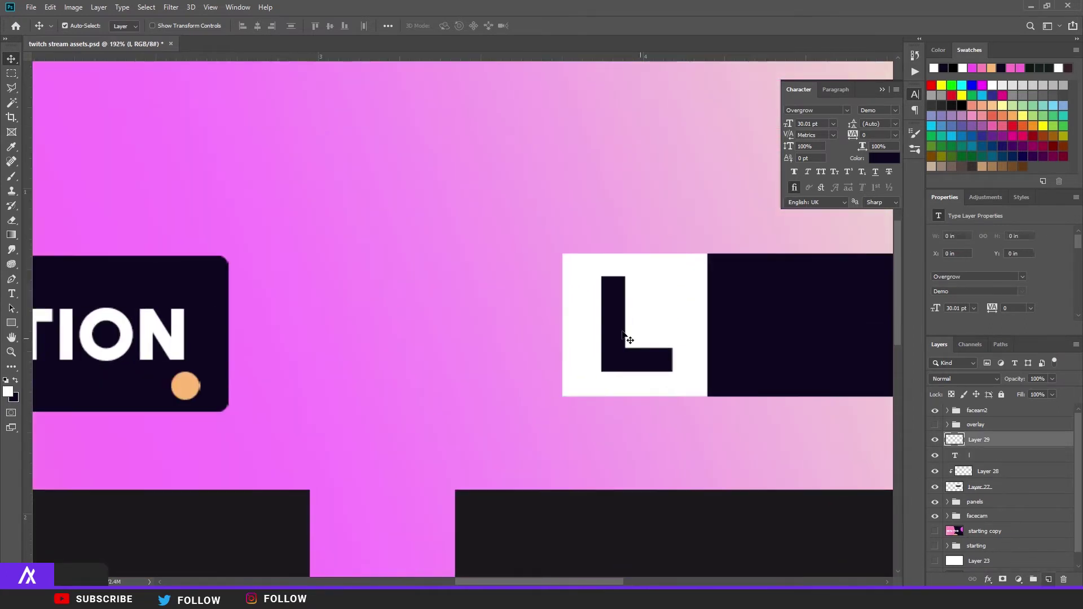
pyautogui.scroll(1, 527, 281)
pyautogui.click(11, 73)
pyautogui.moveTo(653, 237); pyautogui.dragTo(429, 265)
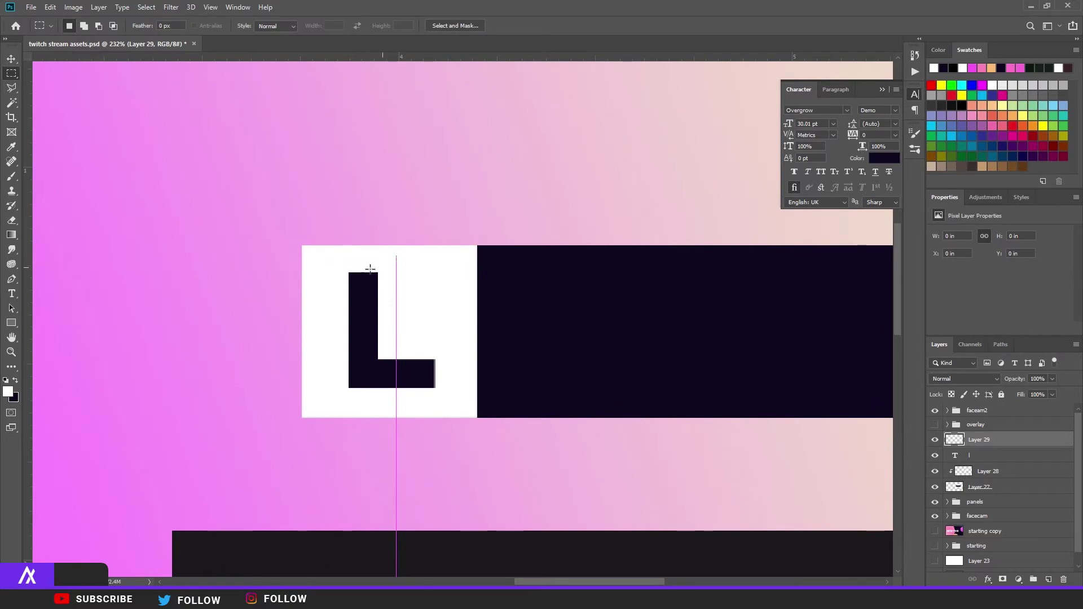
pyautogui.click(15, 381)
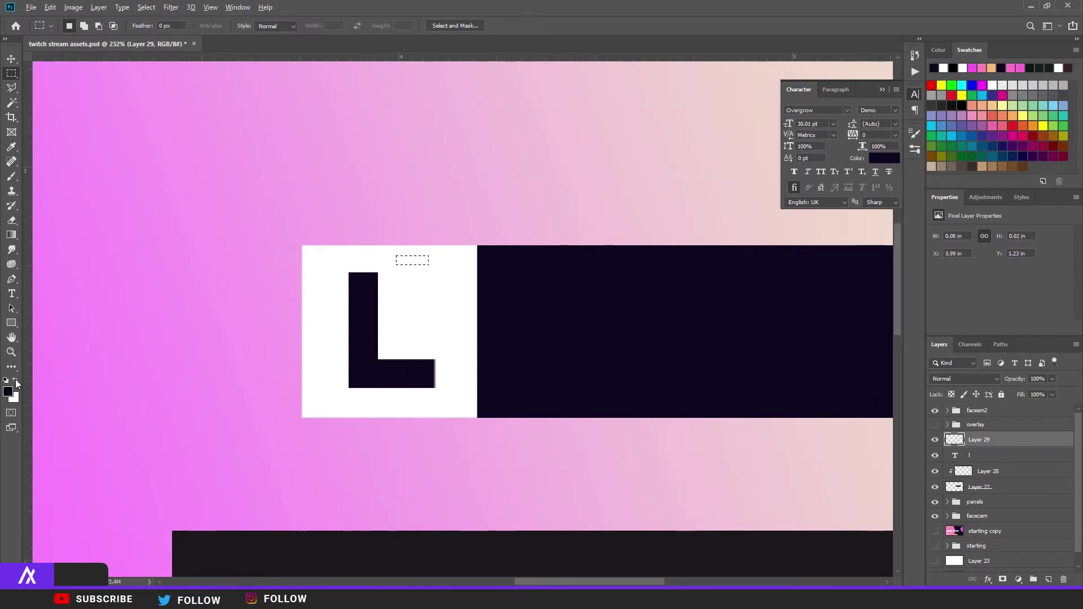
pyautogui.hotkey('alt', 'BackSpace')
pyautogui.hotkey('ctrl', 'd')
pyautogui.scroll(2, 383, 251)
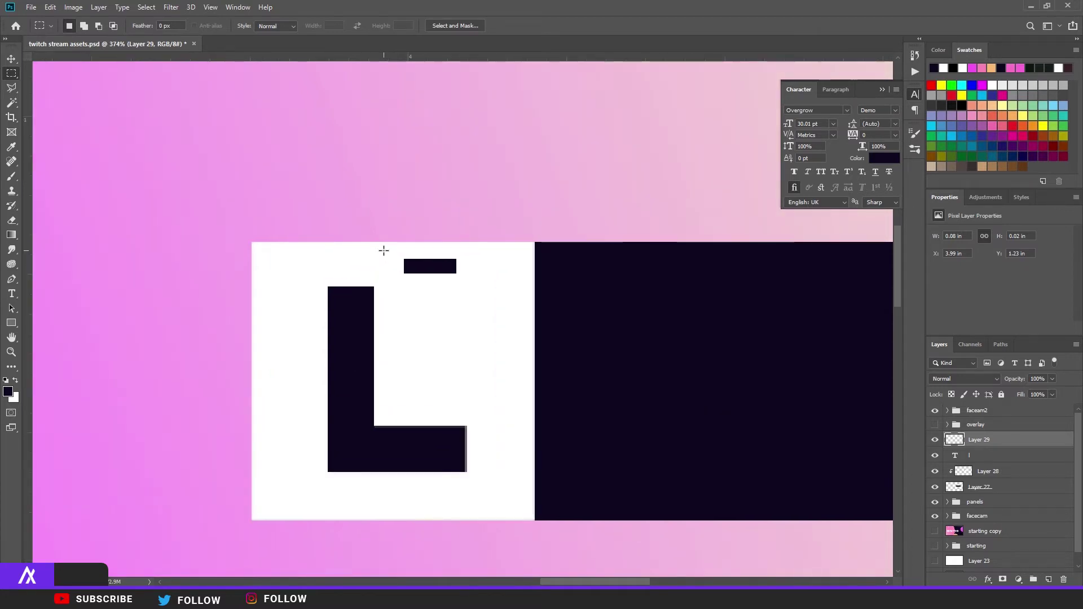
# Step: Duplicate the small navy bar, rotate the copy upright to form a plus sign, and merge the two bar layers
pyautogui.hotkey('ctrl', 'j')
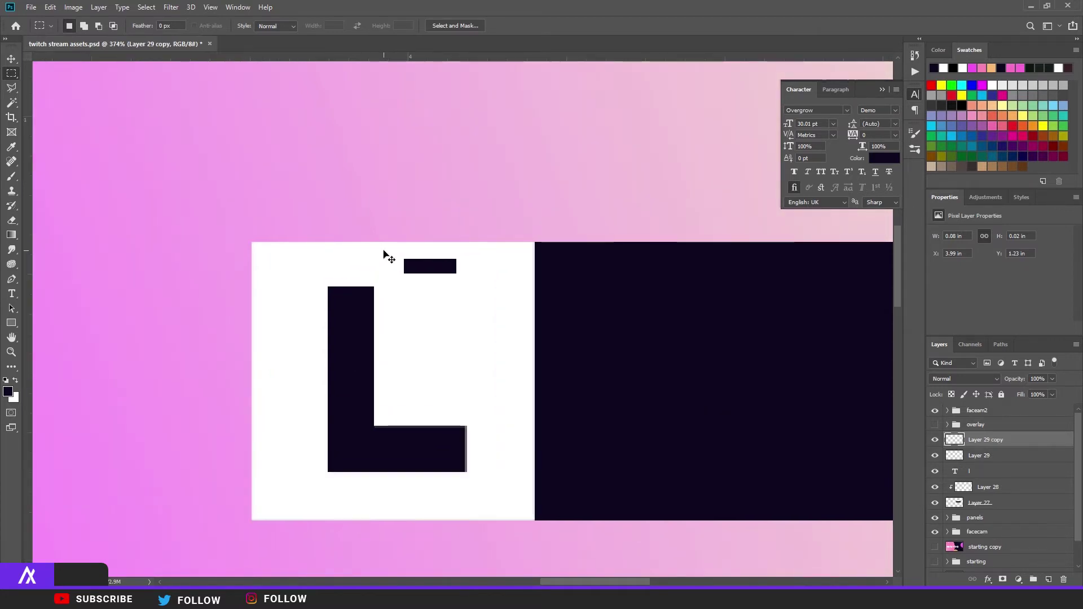
pyautogui.hotkey('ctrl', 't')
pyautogui.moveTo(424, 240); pyautogui.dragTo(452, 262)
pyautogui.press('Return')
pyautogui.press('m')
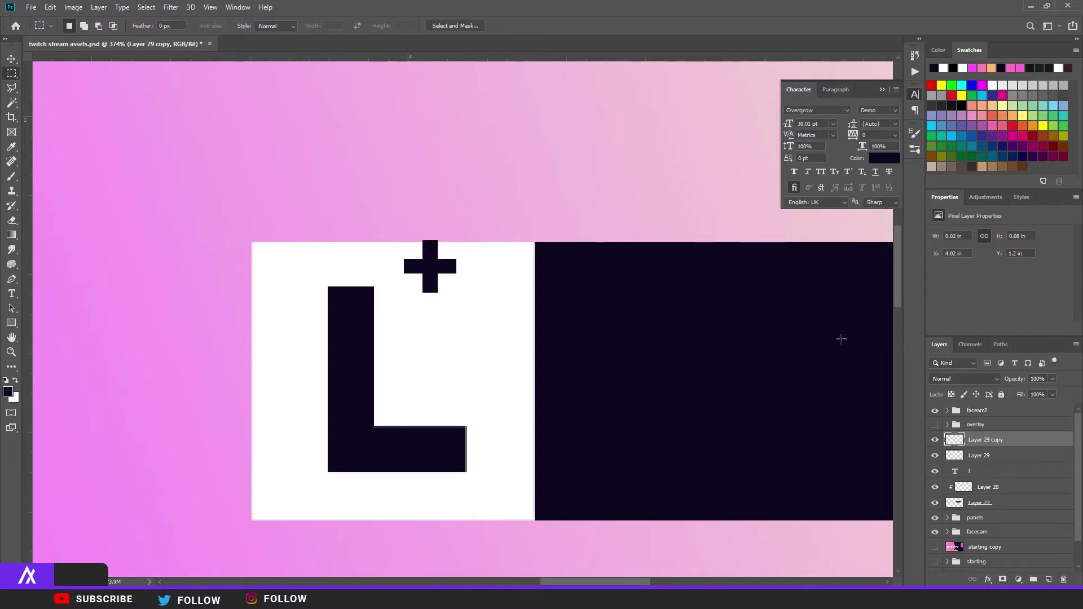
pyautogui.keyDown('shift'); pyautogui.click(993, 461); pyautogui.keyUp('shift')
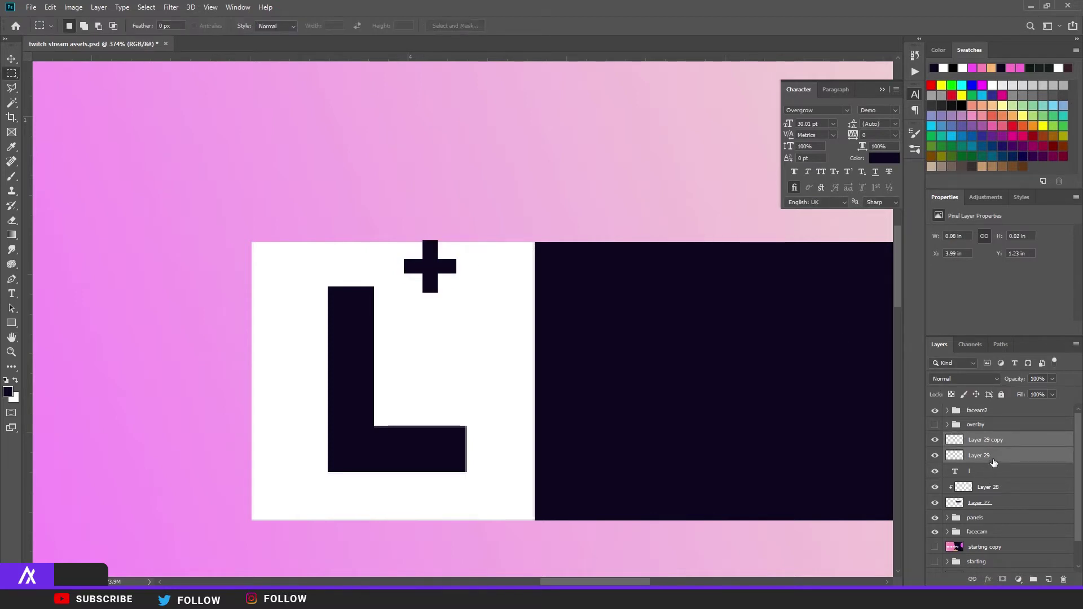
pyautogui.hotkey('ctrl', 'e')
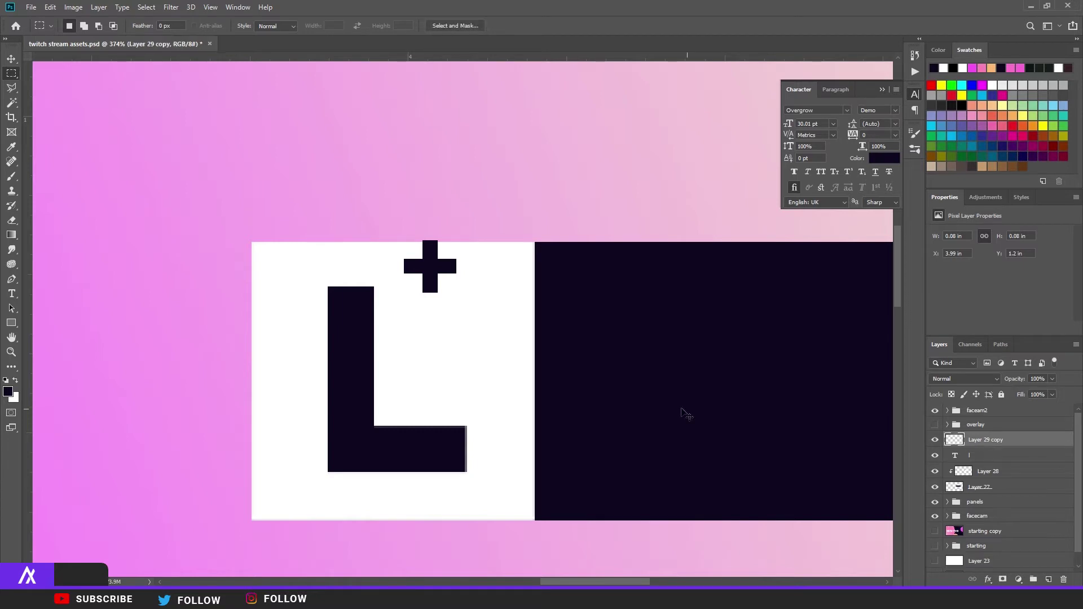
# Step: Shrink the plus sign to about 0.04 by 0.05 in and place it in the upper-left corner of the white square
pyautogui.hotkey('ctrl', 't')
pyautogui.moveTo(455, 293); pyautogui.dragTo(274, 262)
pyautogui.press('Return')
pyautogui.press('m')
pyautogui.scroll(-5, 338, 325)
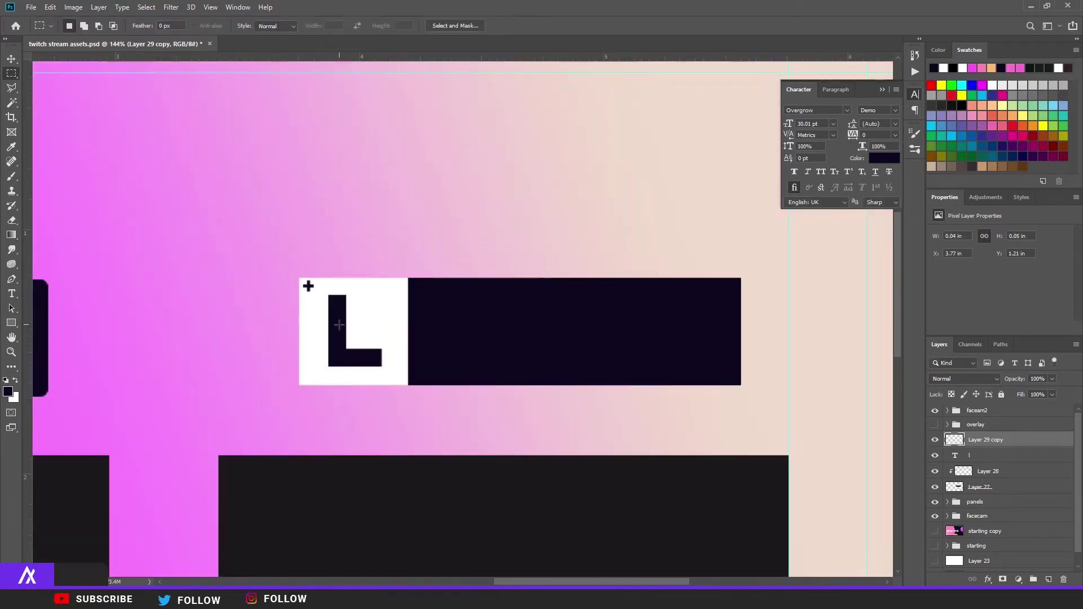
pyautogui.press('v')
pyautogui.scroll(5, 288, 280)
pyautogui.moveTo(346, 303); pyautogui.dragTo(346, 303)
pyautogui.scroll(-6, 375, 389)
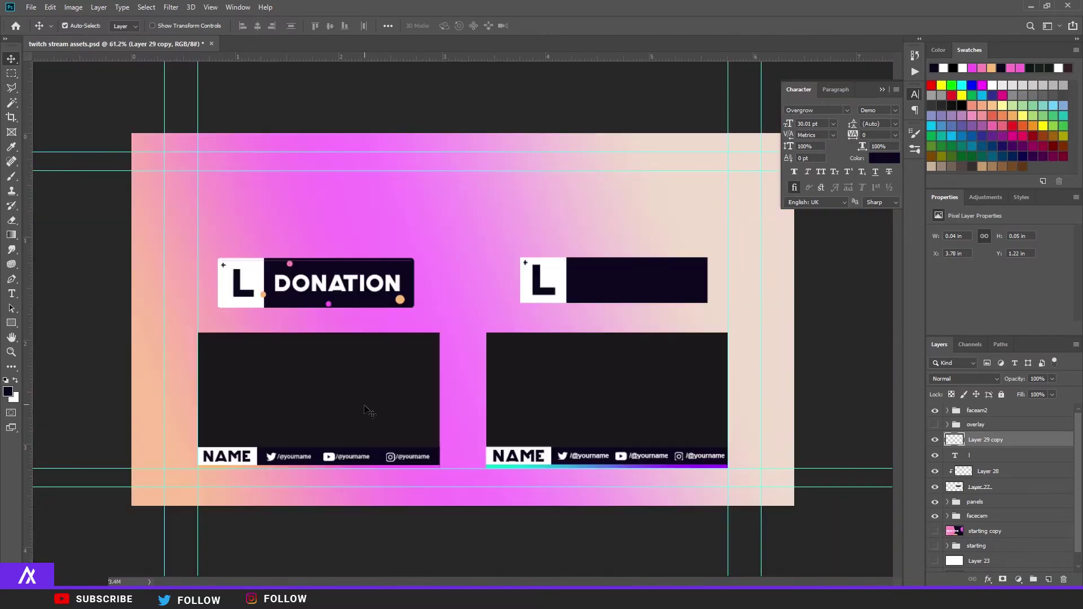
# Step: Add the text DONATION over the navy bar of the new panel
pyautogui.scroll(3, 648, 341)
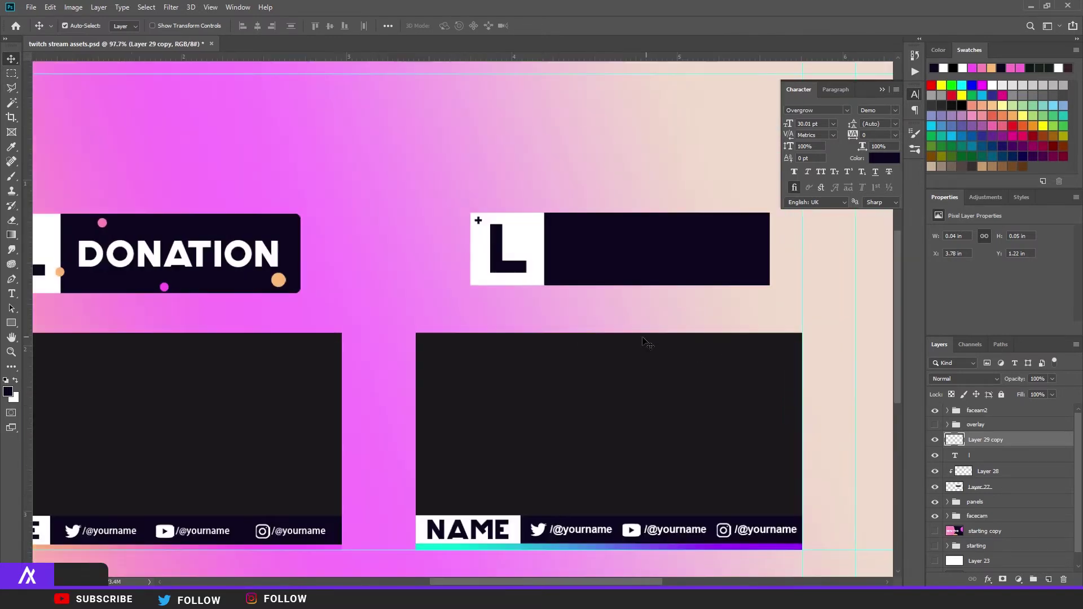
pyautogui.click(11, 293)
pyautogui.scroll(-3, 517, 323)
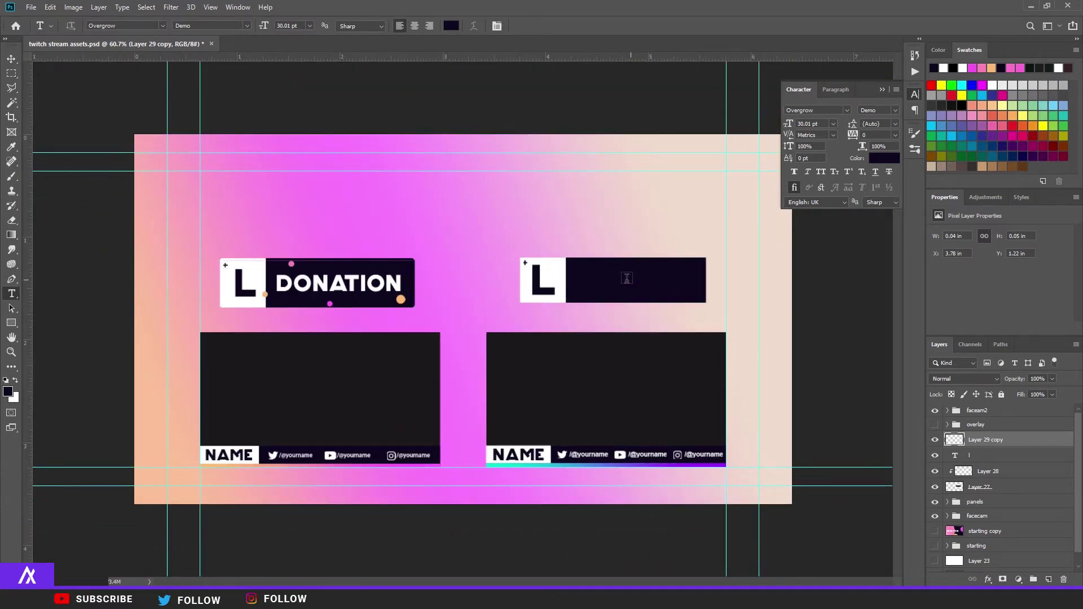
pyautogui.click(587, 285)
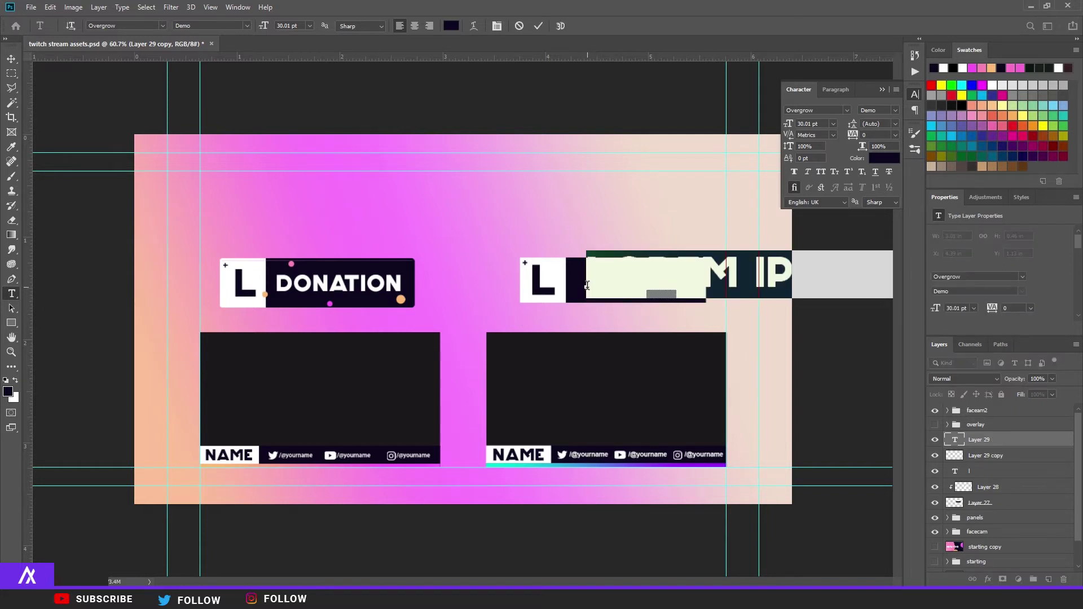
pyautogui.press('BackSpace')
pyautogui.write('DONATIO')
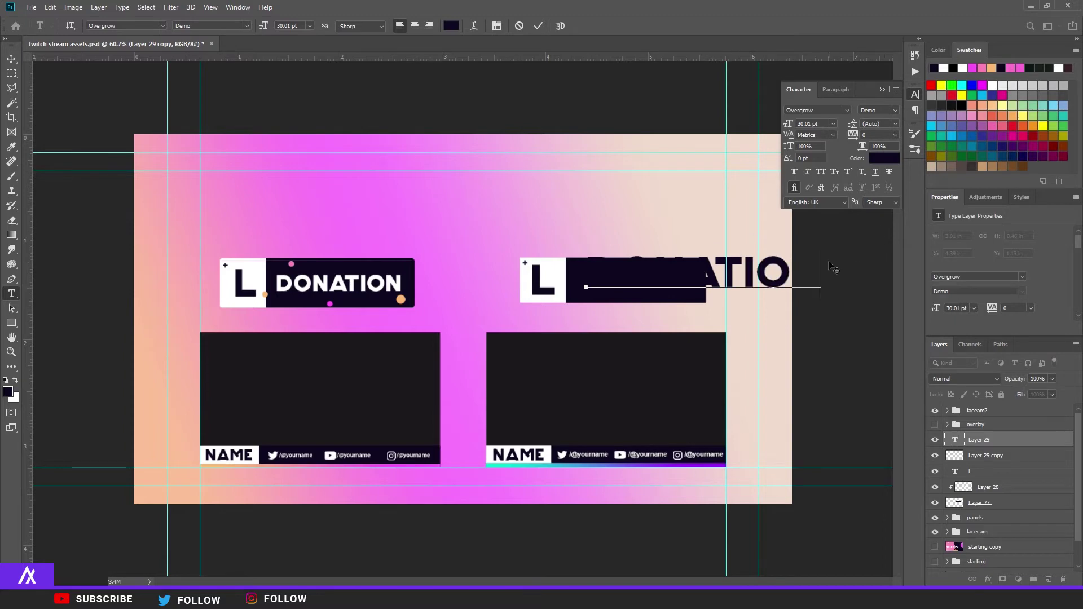
# Step: Set the DONATION text to color ffffff and size 14.01 pt, and center it within the navy bar
pyautogui.moveTo(821, 261); pyautogui.dragTo(656, 246)
pyautogui.click(877, 158)
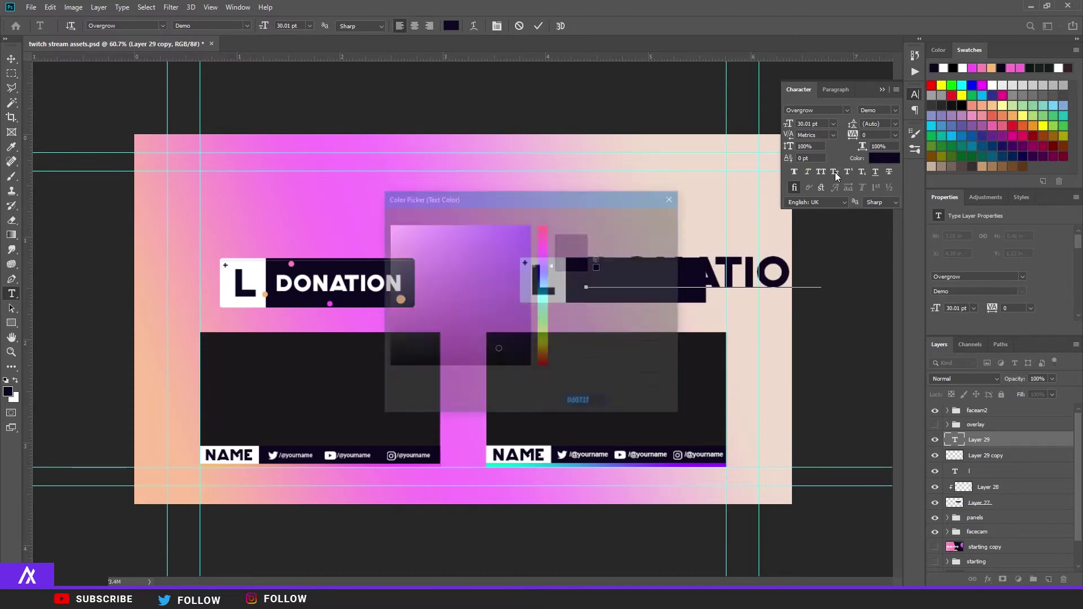
pyautogui.write('ffffff')
pyautogui.click(632, 217)
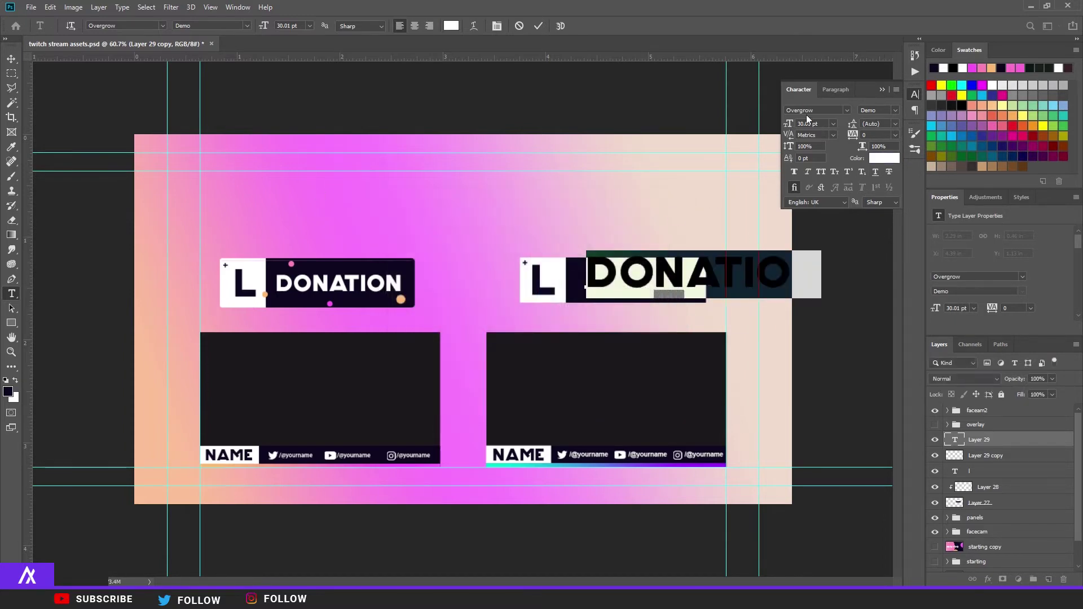
pyautogui.moveTo(789, 124); pyautogui.dragTo(773, 129)
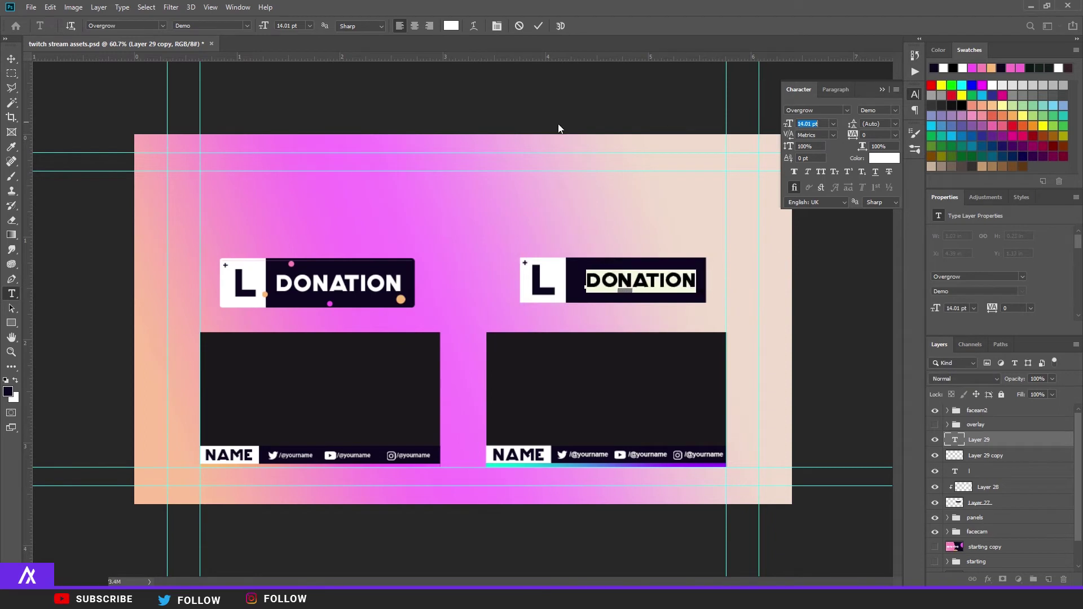
pyautogui.click(12, 58)
pyautogui.scroll(2, 540, 301)
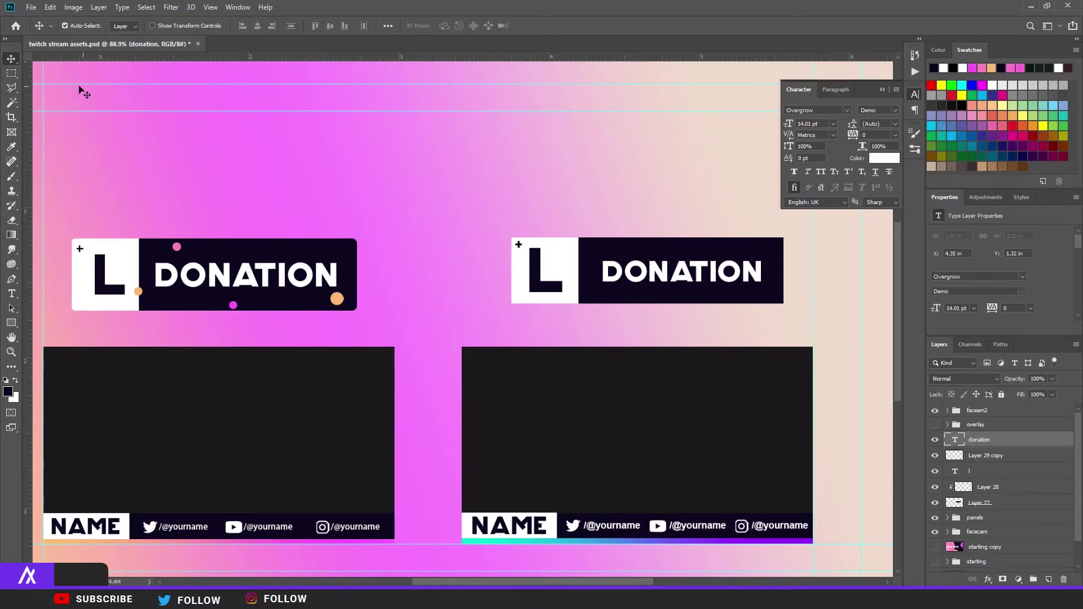
# Step: Add a new layer and draw a circular selection about 0.07 in across at the navy bar's lower-left corner
pyautogui.click(11, 73)
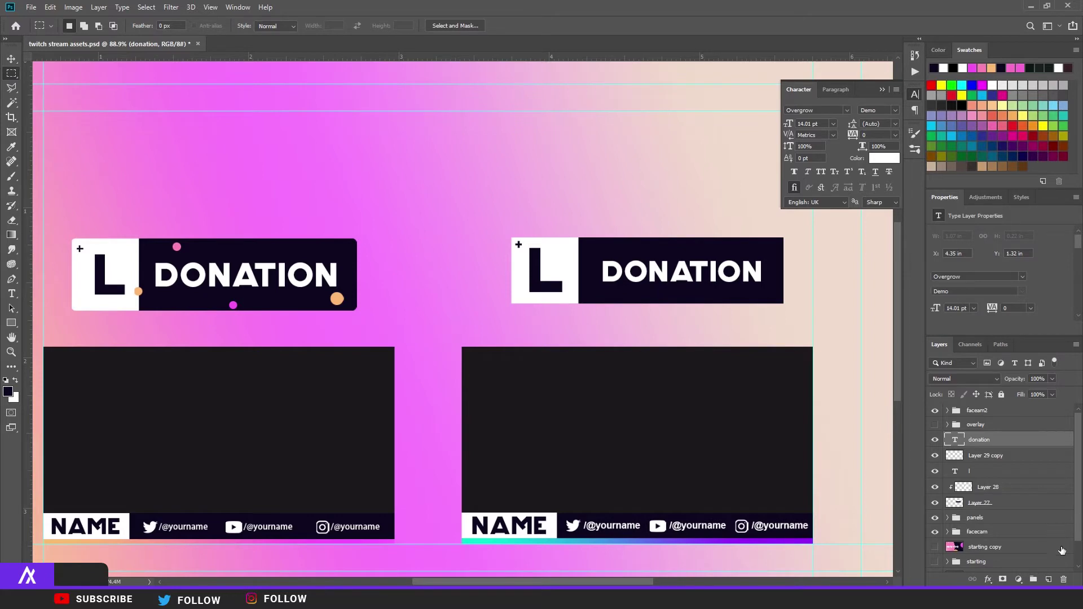
pyautogui.click(1048, 579)
pyautogui.scroll(1, 236, 115)
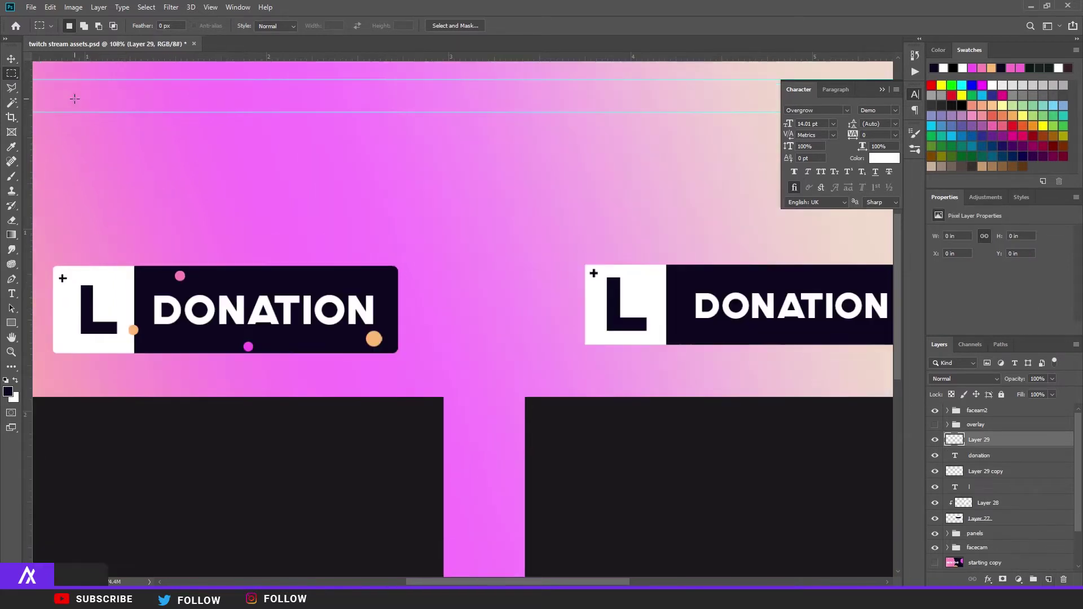
pyautogui.rightClick(13, 77)
pyautogui.click(42, 88)
pyautogui.hotkey('ctrl', '0')
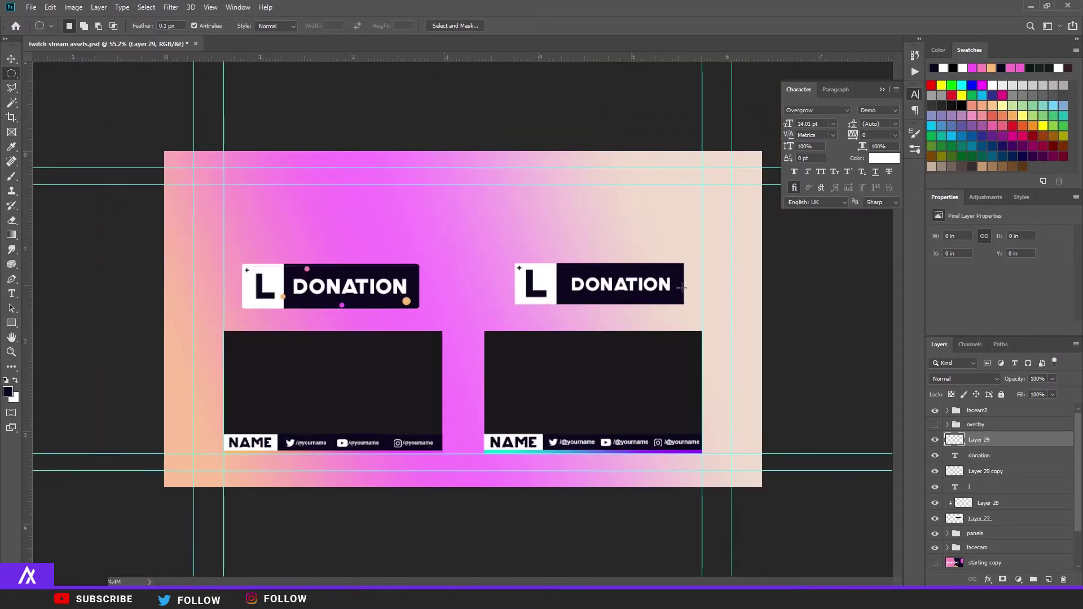
pyautogui.scroll(4, 681, 288)
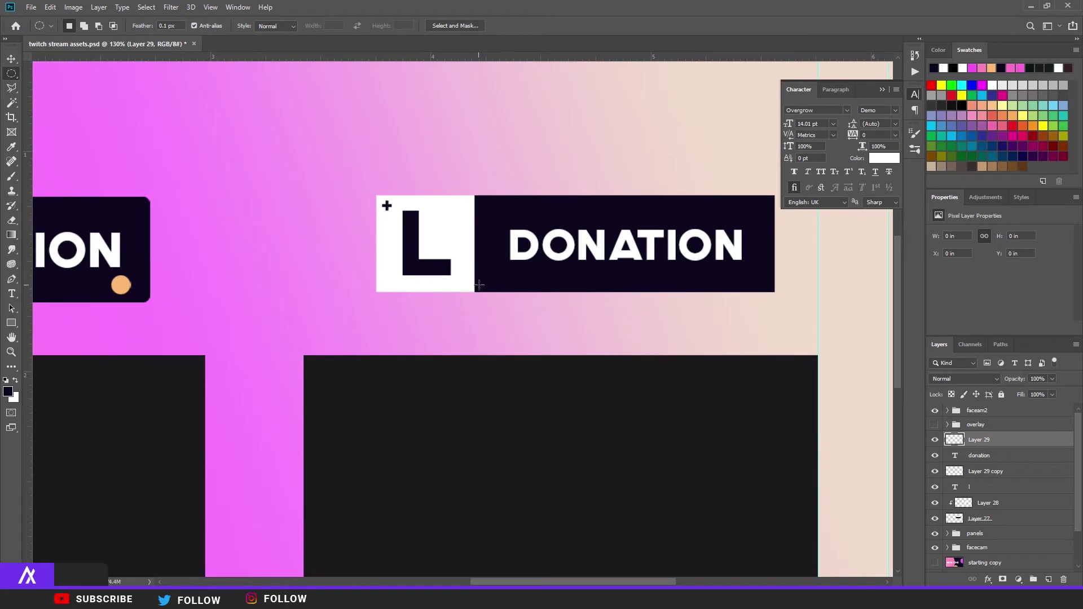
pyautogui.moveTo(479, 284); pyautogui.dragTo(486, 291)
pyautogui.scroll(-3, 512, 320)
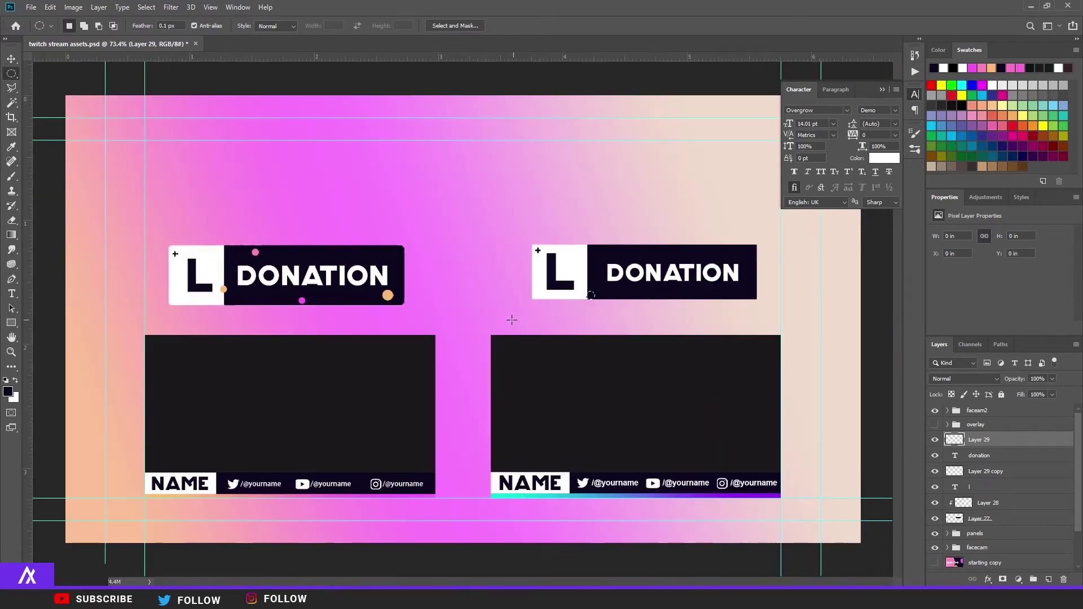
# Step: Fill the circular selection with the cyan sampled from the gradient strip under the new facecam overlay, and deselect
pyautogui.click(8, 391)
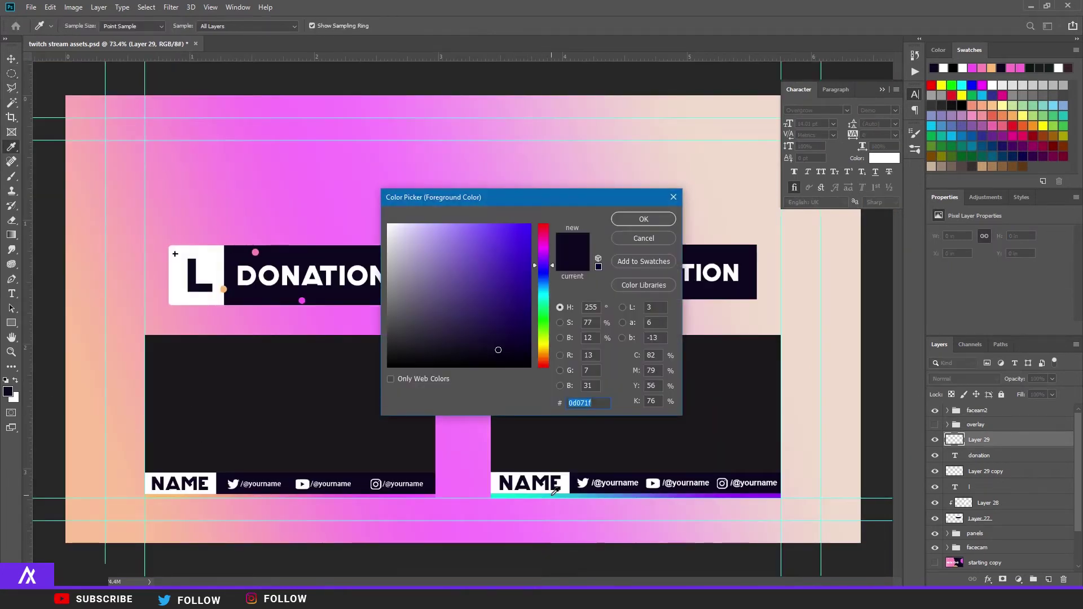
pyautogui.click(553, 494)
pyautogui.click(643, 219)
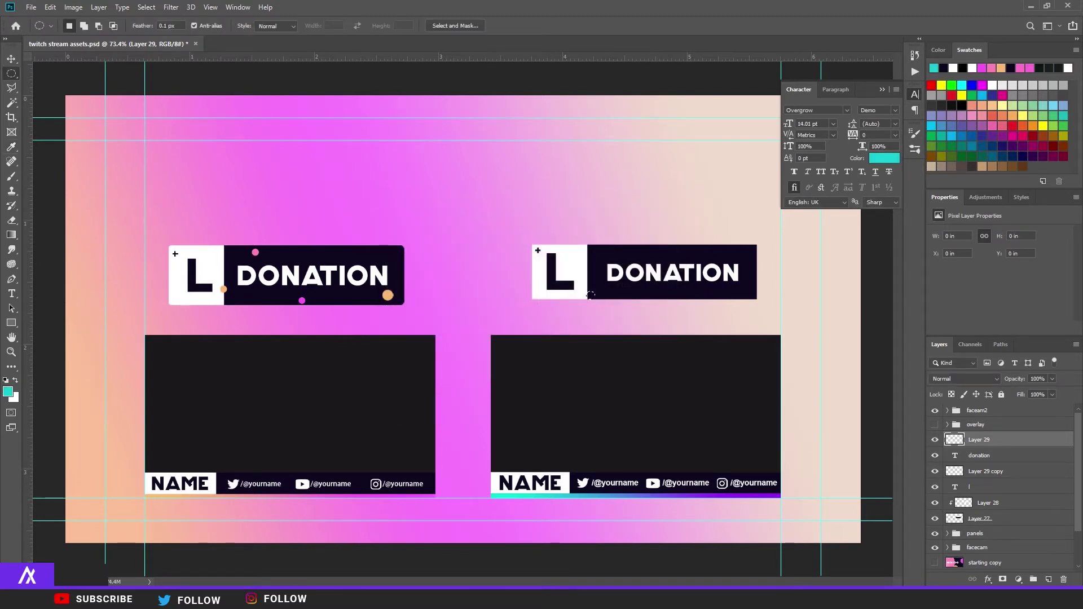
pyautogui.rightClick(11, 235)
pyautogui.click(57, 246)
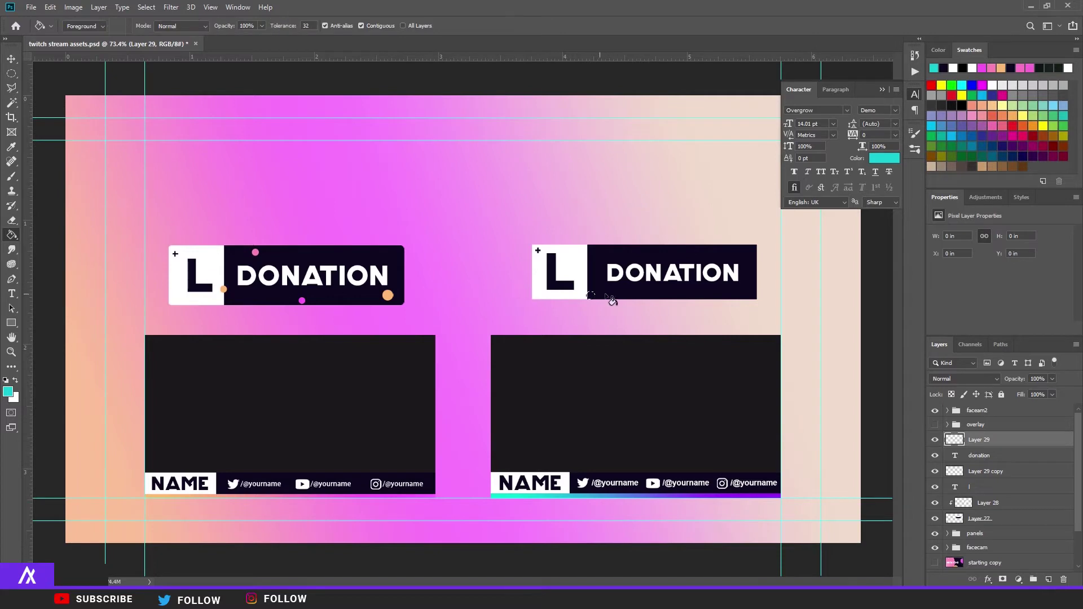
pyautogui.click(592, 297)
pyautogui.scroll(2, 728, 316)
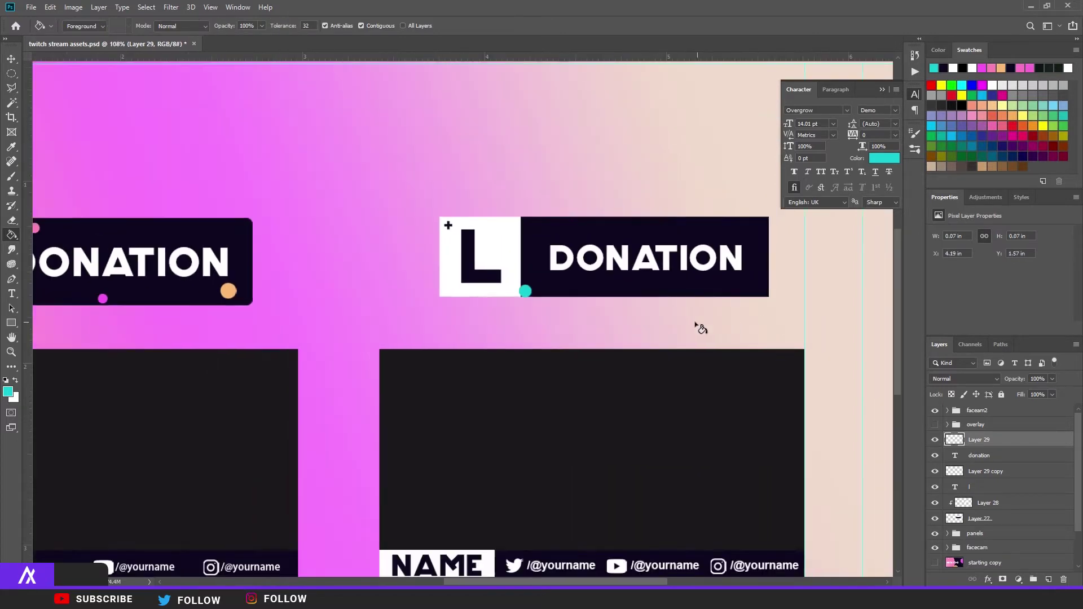
# Step: Nudge the cyan dot slightly so it overlaps the edge between the white square and the navy bar
pyautogui.scroll(2, 643, 317)
pyautogui.press('v')
pyautogui.moveTo(471, 283); pyautogui.dragTo(468, 284)
pyautogui.scroll(-3, 526, 293)
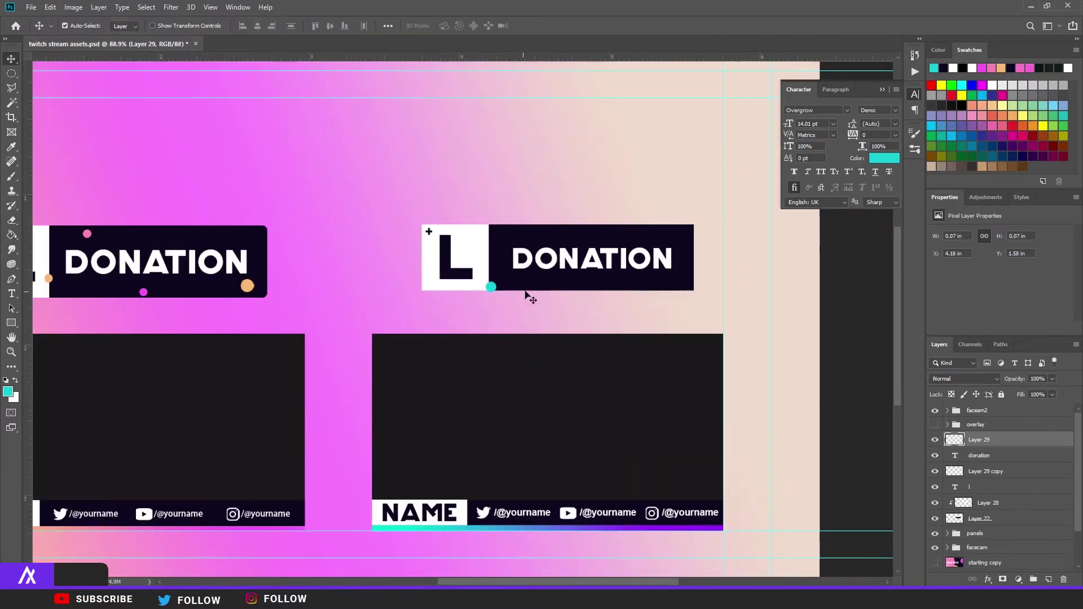
# Step: Draw a small circular selection near the navy bar's upper edge, above the start of the DONATION text
pyautogui.click(17, 73)
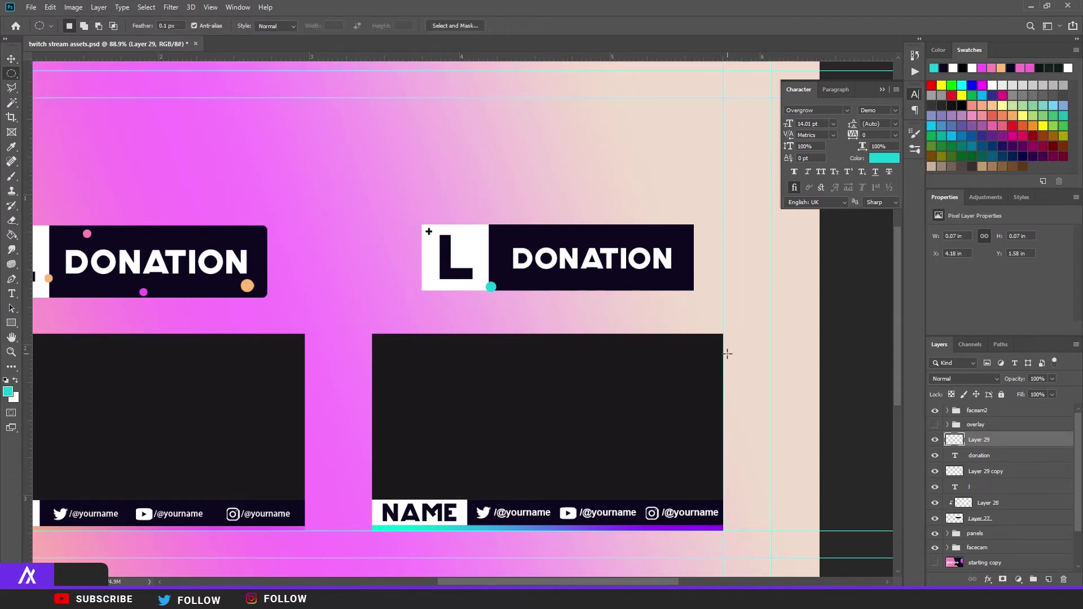
pyautogui.scroll(2, 615, 228)
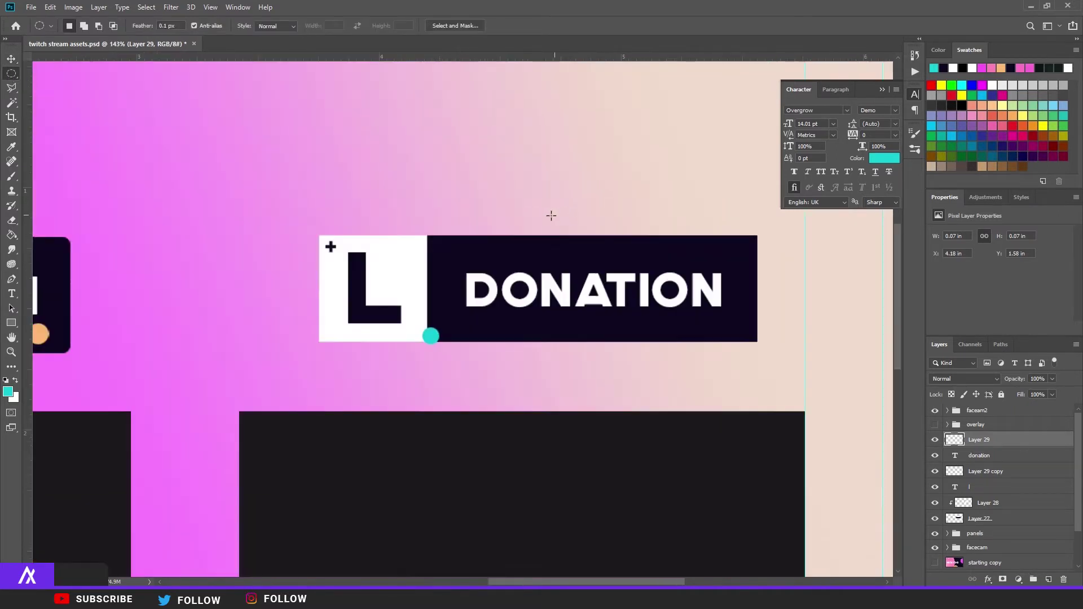
pyautogui.scroll(-2, 533, 215)
pyautogui.scroll(1, 525, 220)
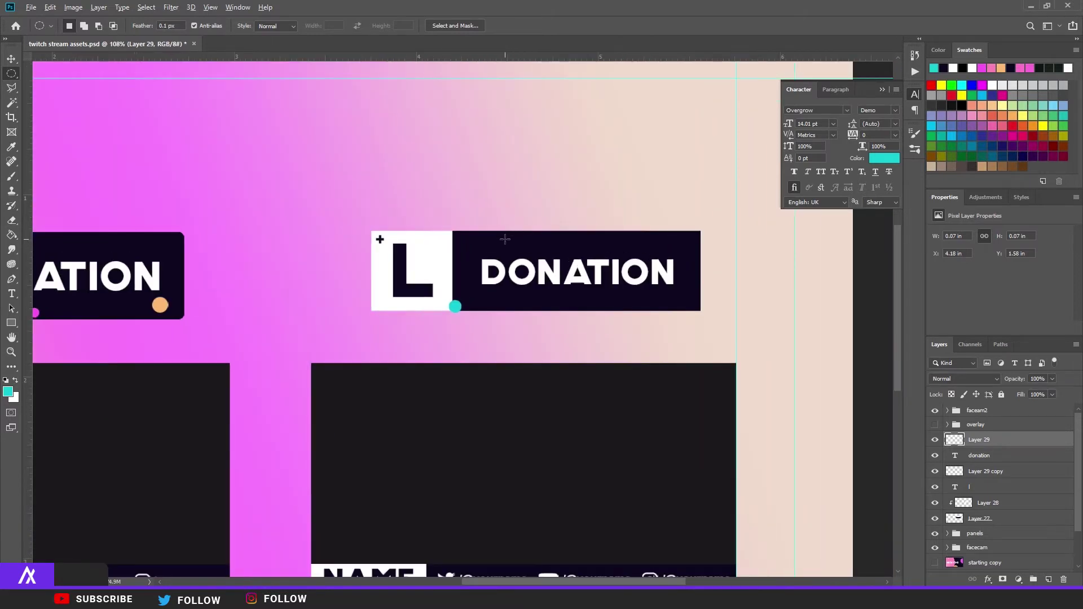
pyautogui.scroll(-2, 624, 250)
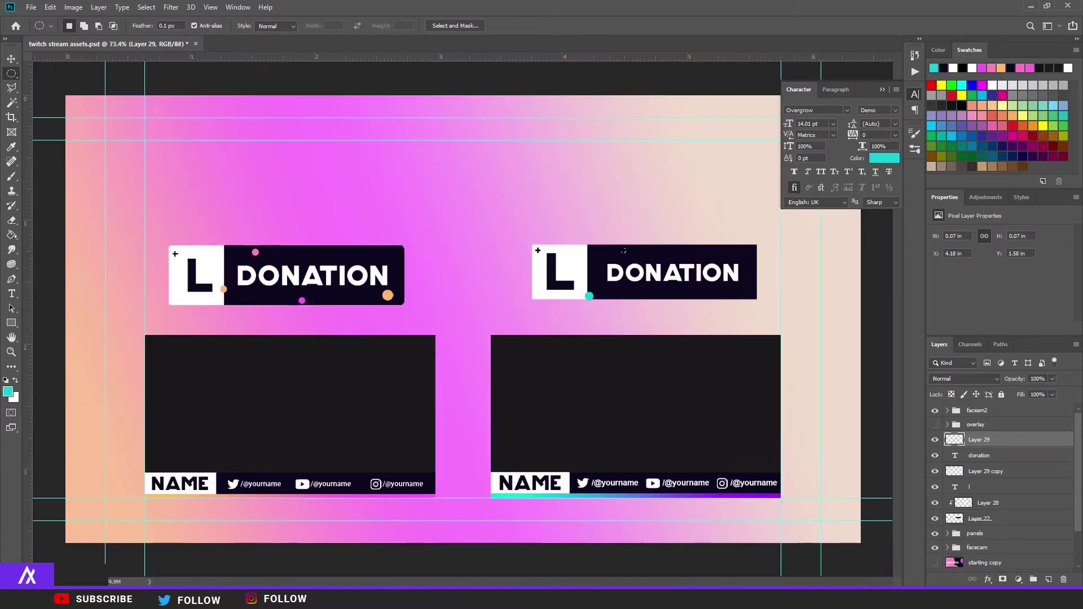
# Step: Sample the blue 547ce7 from the gradient strip under the new facecam overlay as foreground color and ready the Paint Bucket
pyautogui.click(8, 391)
pyautogui.click(626, 496)
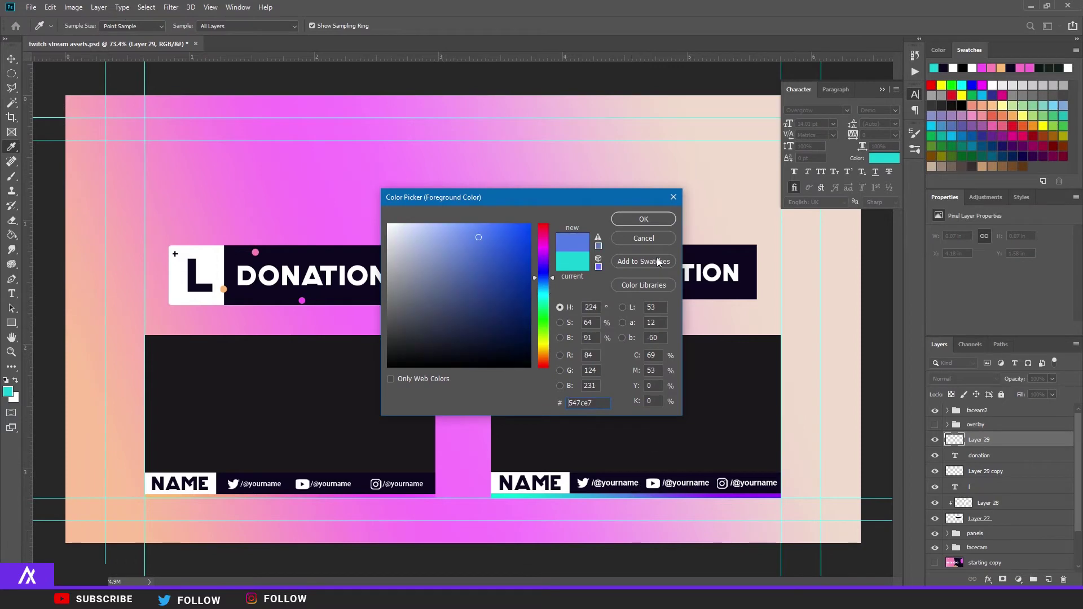
pyautogui.click(643, 219)
pyautogui.scroll(3, 676, 231)
pyautogui.press('g')
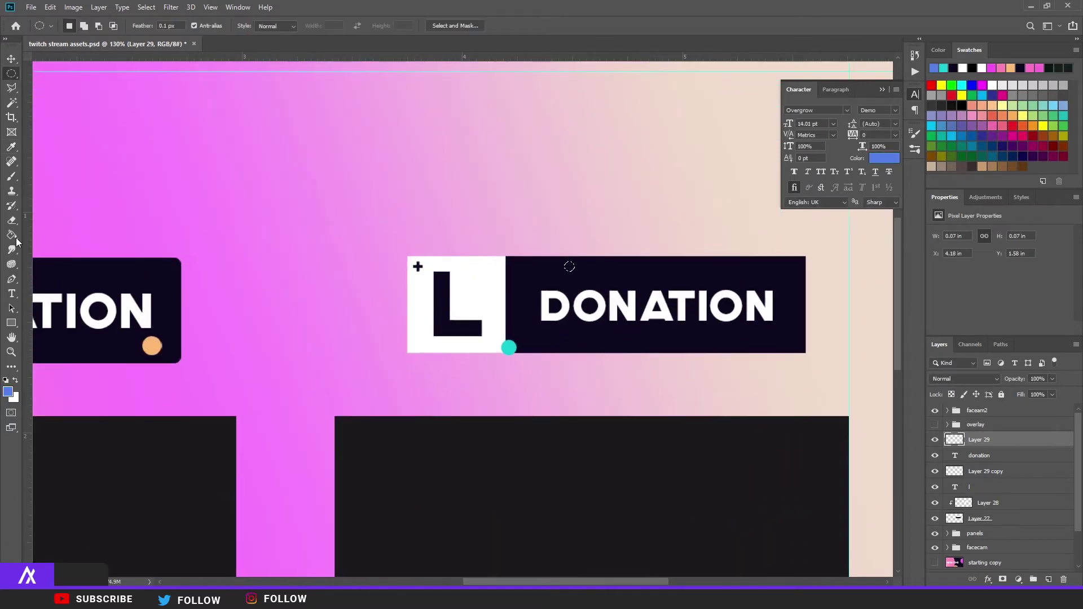
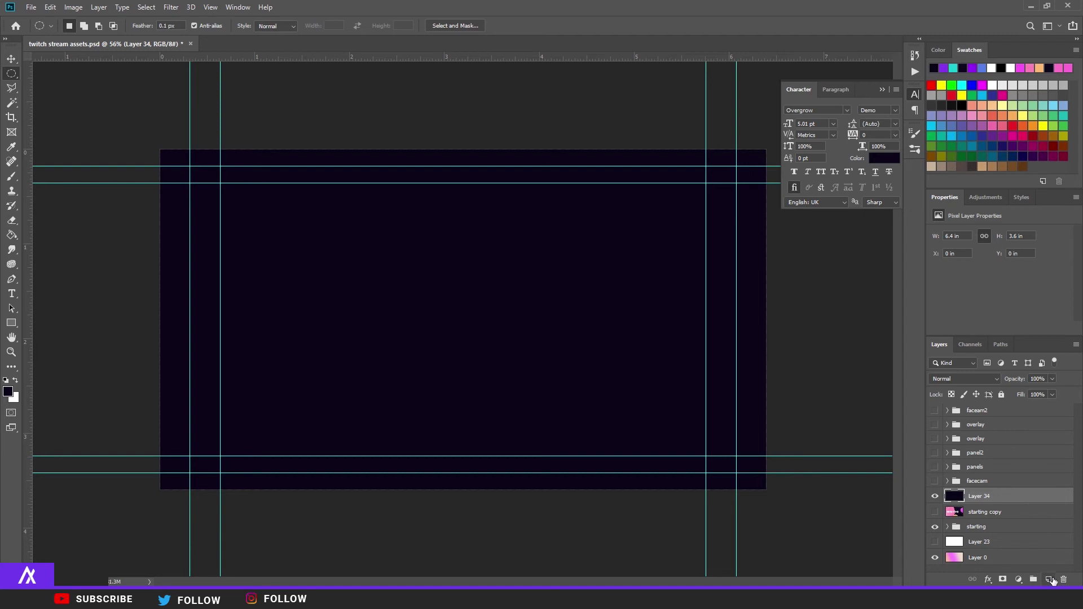
# Step: Add a new layer and sample the cyan of the donation panel's dot as foreground color, showing the panel2 group only for sampling
pyautogui.click(1048, 578)
pyautogui.click(934, 467)
pyautogui.click(934, 467)
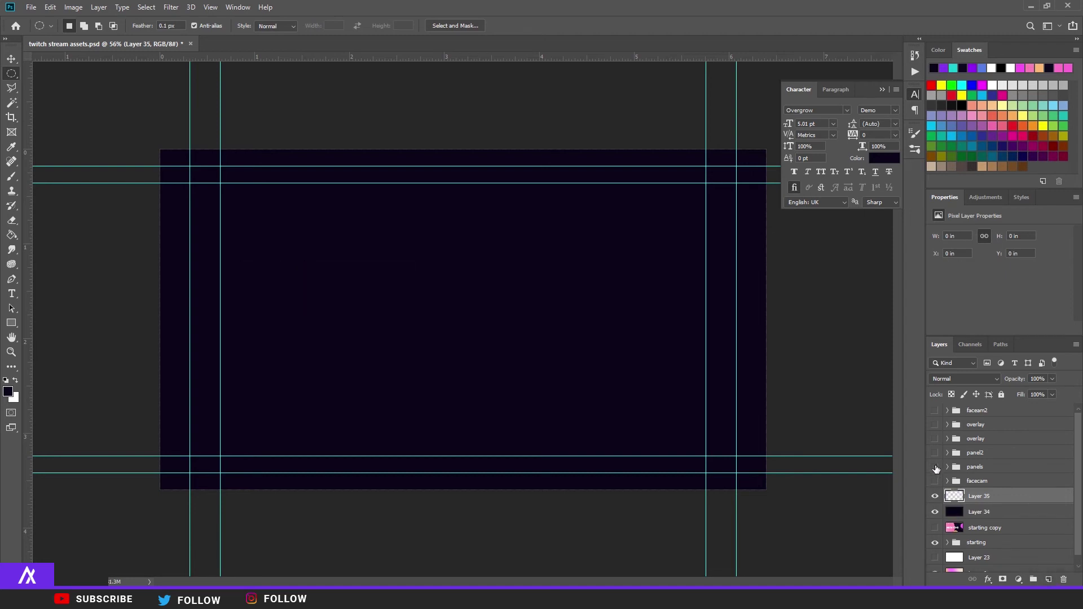
pyautogui.click(935, 453)
pyautogui.click(8, 392)
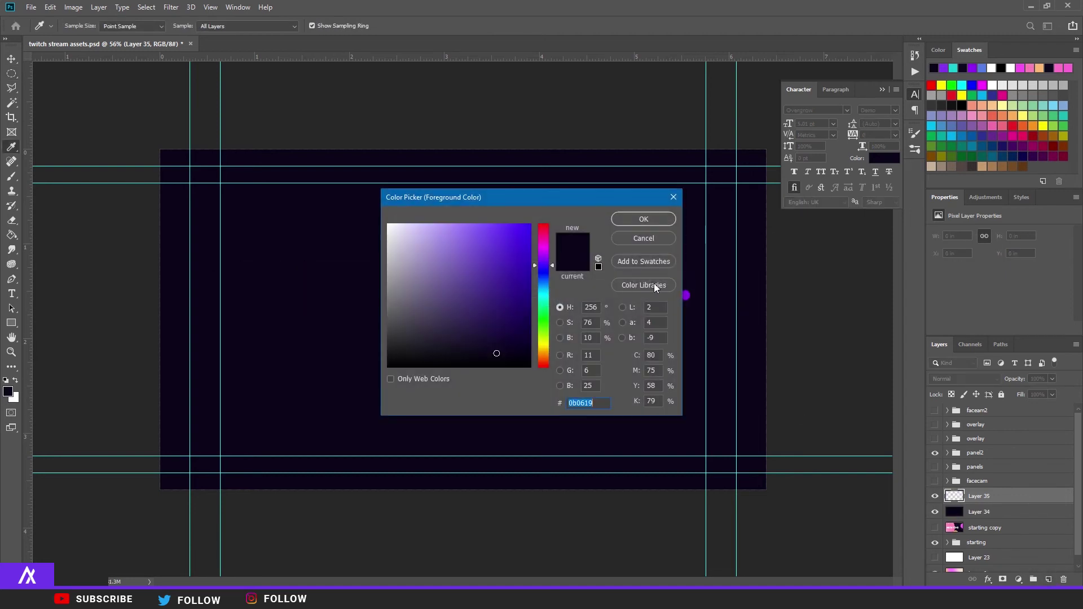
pyautogui.moveTo(596, 203); pyautogui.dragTo(447, 192)
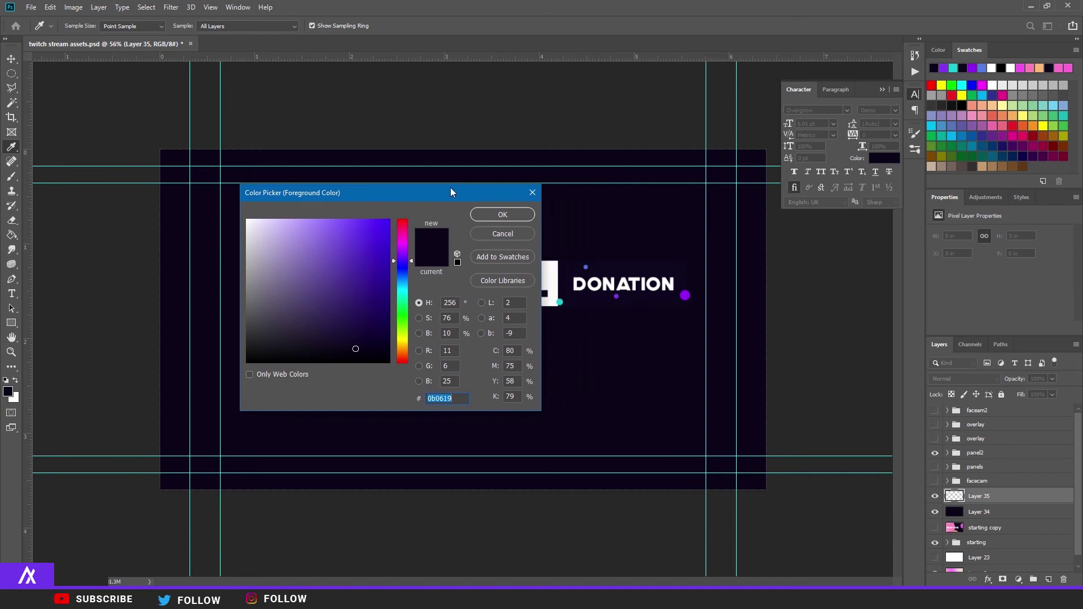
pyautogui.click(560, 300)
pyautogui.click(501, 215)
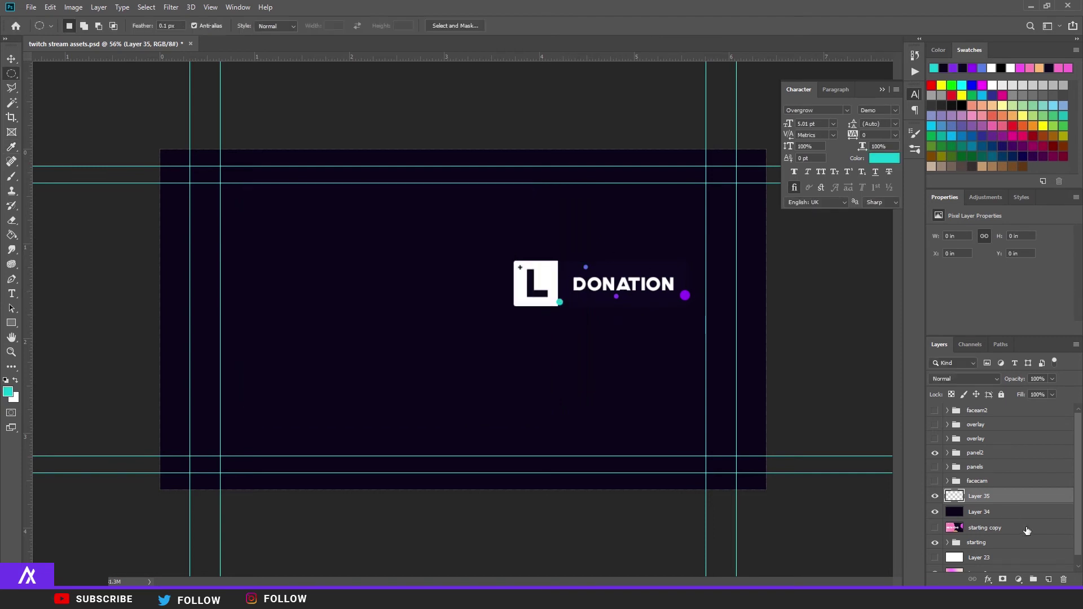
pyautogui.click(934, 453)
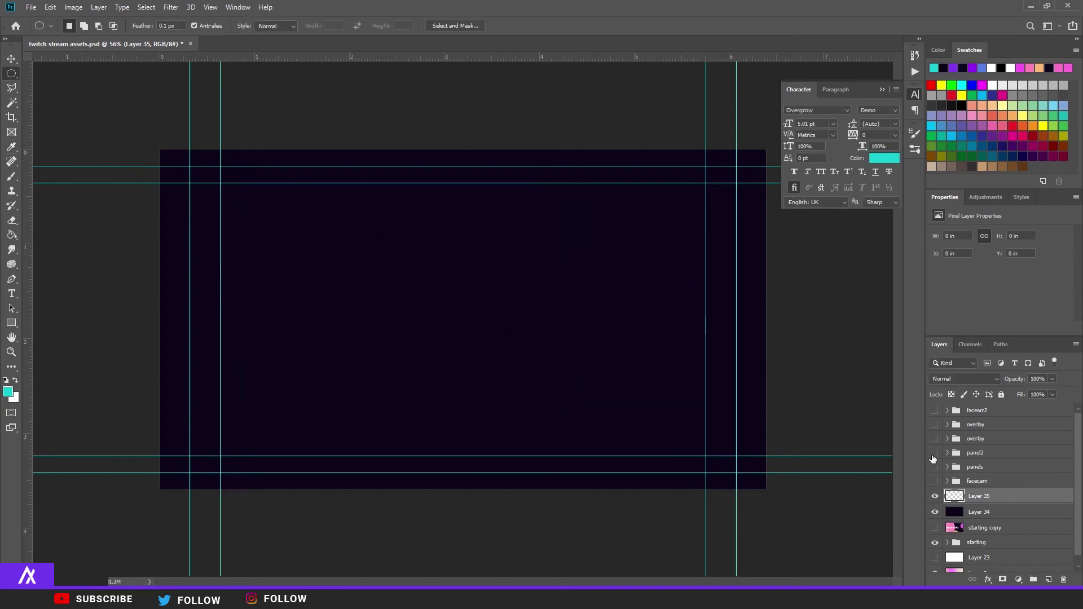
# Step: Draw a large circle centered on the canvas's left edge, reaching about 3.45 in into the canvas, and fill it with cyan
pyautogui.scroll(-2, 186, 305)
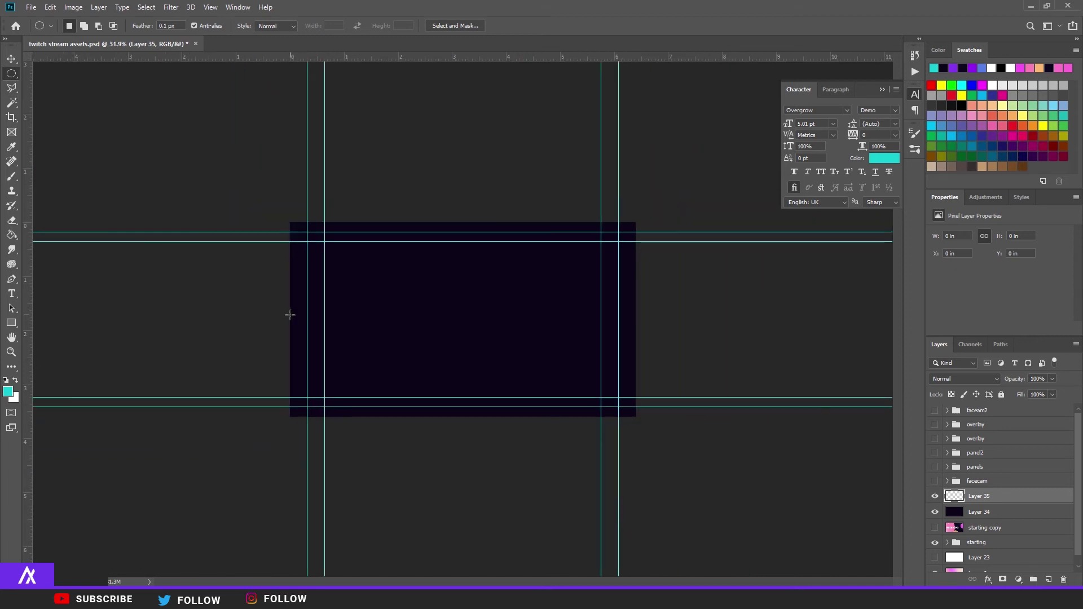
pyautogui.moveTo(290, 315); pyautogui.dragTo(103, 73)
pyautogui.hotkey('alt', 'BackSpace')
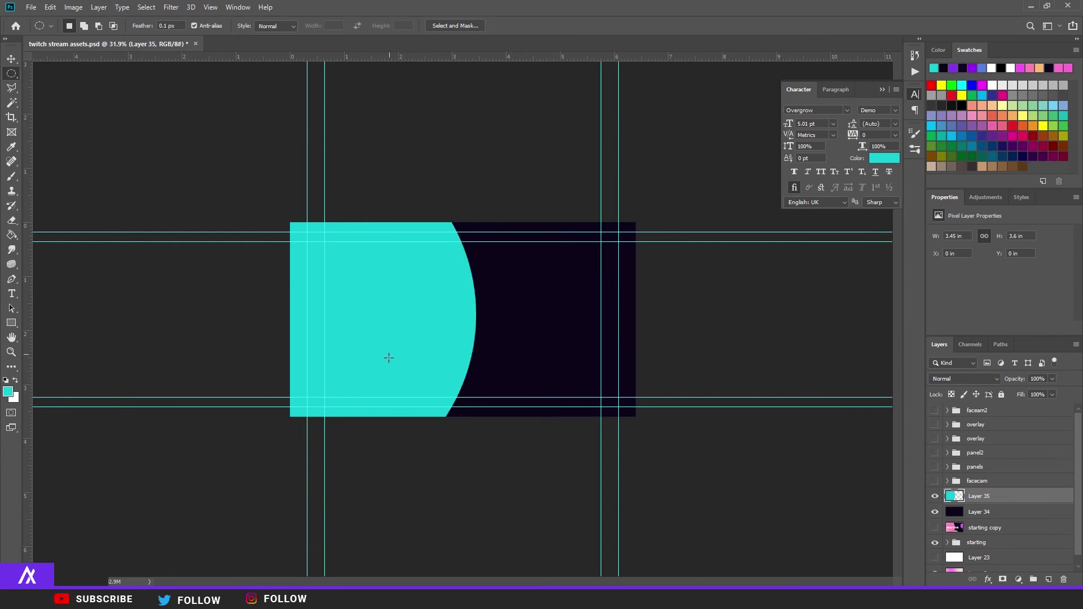
# Step: Add a new layer and sample the purple of the donation panel's largest dot as foreground color, hiding panel2 again after sampling
pyautogui.scroll(2, 398, 365)
pyautogui.click(1048, 579)
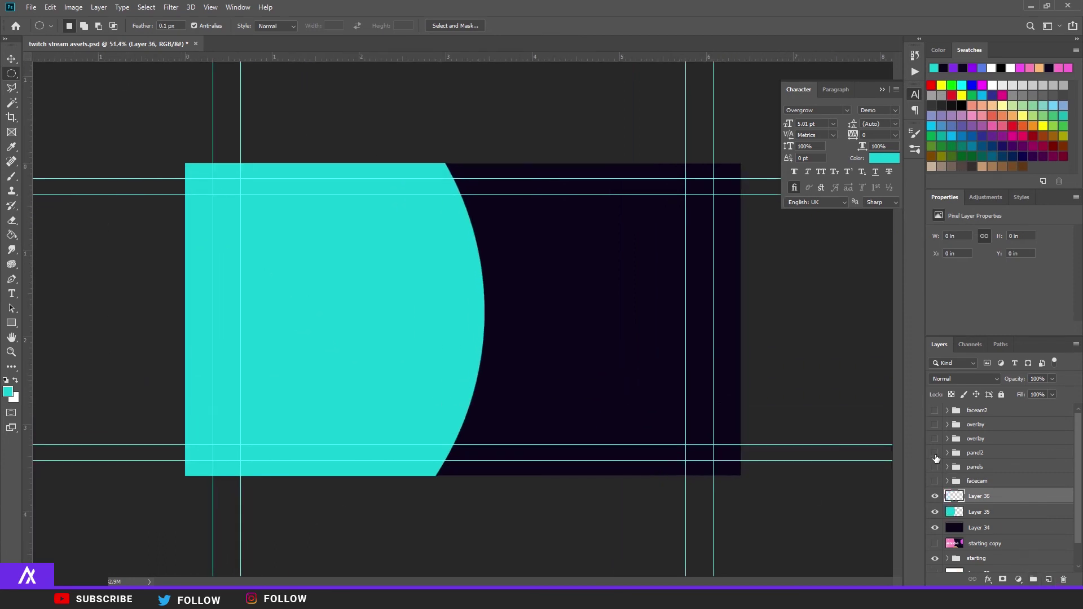
pyautogui.click(934, 453)
pyautogui.click(8, 392)
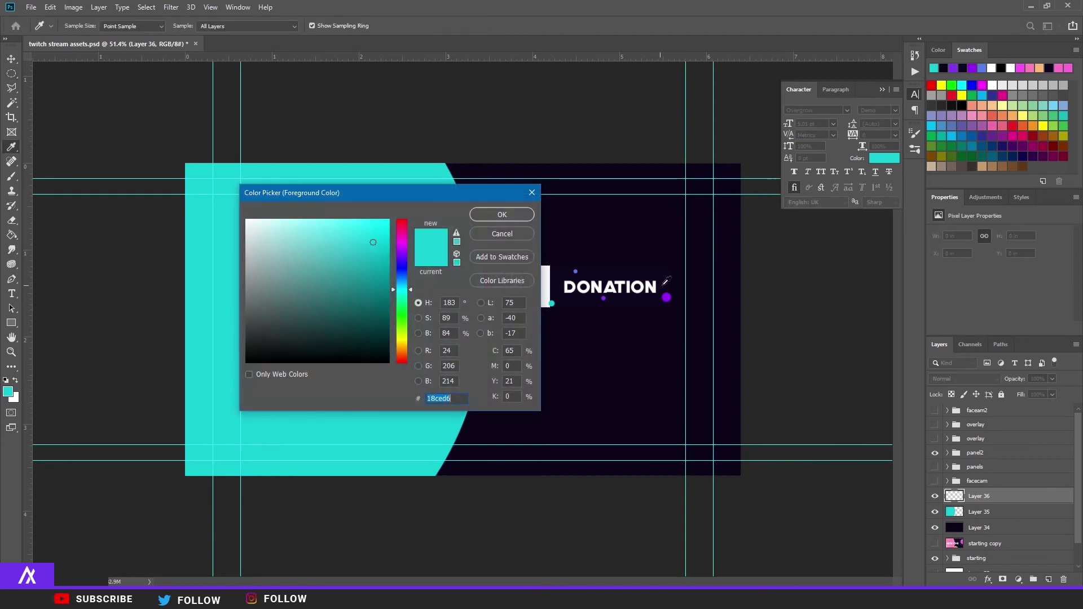
pyautogui.click(667, 295)
pyautogui.click(502, 214)
pyautogui.press('m')
pyautogui.click(935, 453)
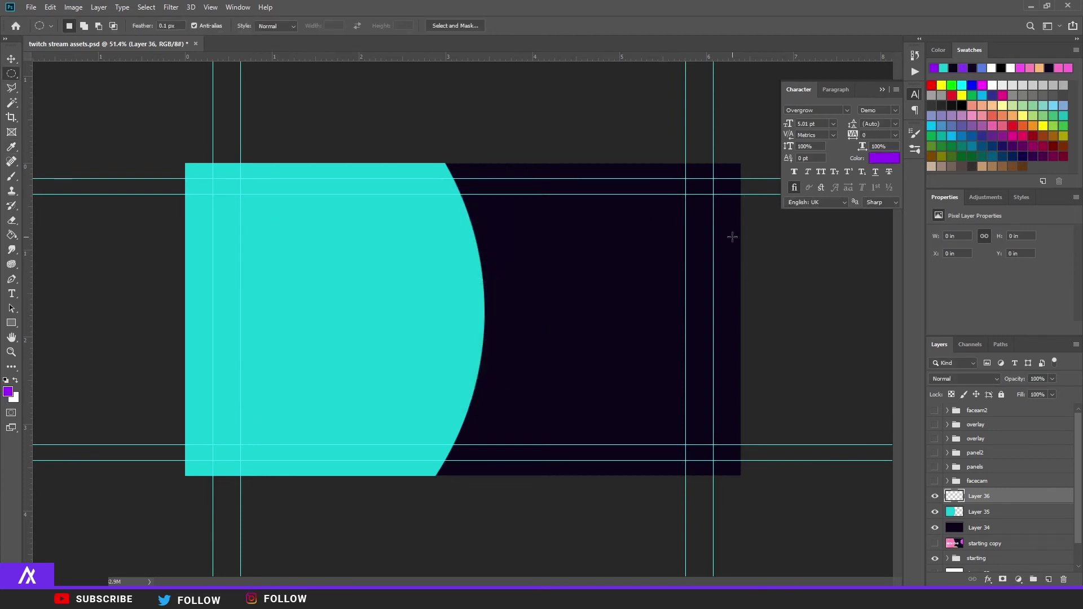
# Step: Draw a circle overlapping the canvas's upper-right corner, about 1.27 in wide within the canvas, fill it with purple and deselect
pyautogui.moveTo(732, 237); pyautogui.dragTo(655, 79)
pyautogui.click(704, 178)
pyautogui.moveTo(704, 178); pyautogui.dragTo(631, 33)
pyautogui.hotkey('alt', 'BackSpace')
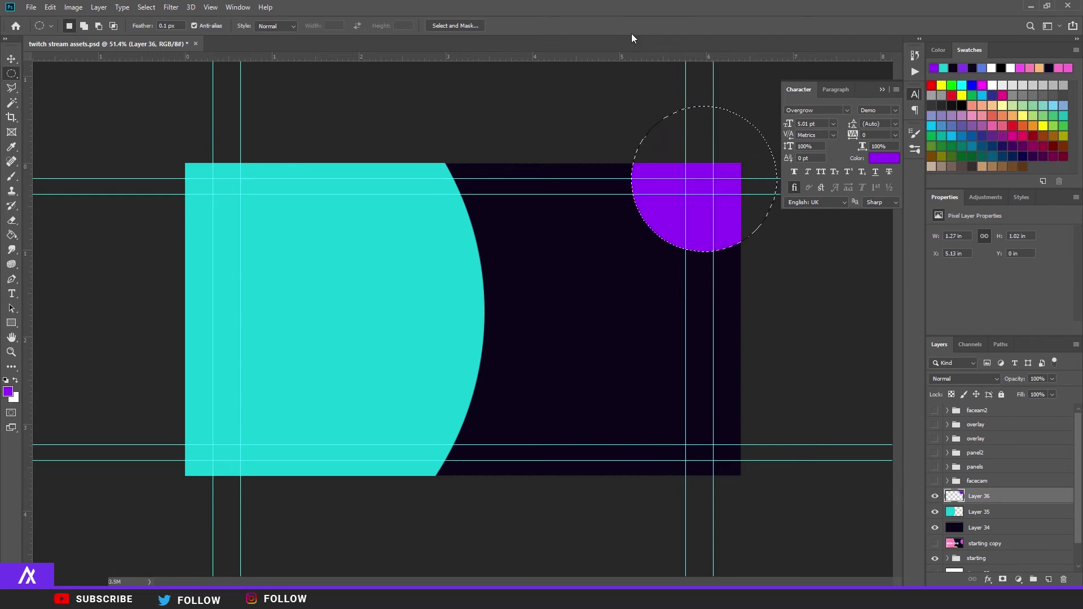
pyautogui.hotkey('ctrl', 'd')
# Step: Show the panel2 group, sample the blue of the donation panel's dot as foreground color, and add a new layer
pyautogui.click(934, 453)
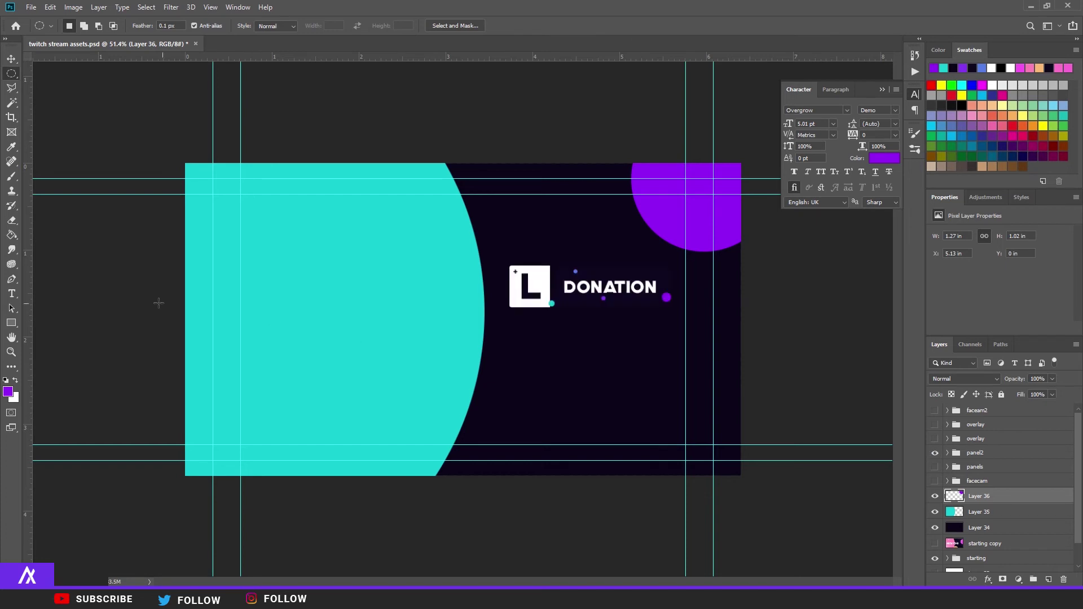
pyautogui.click(9, 391)
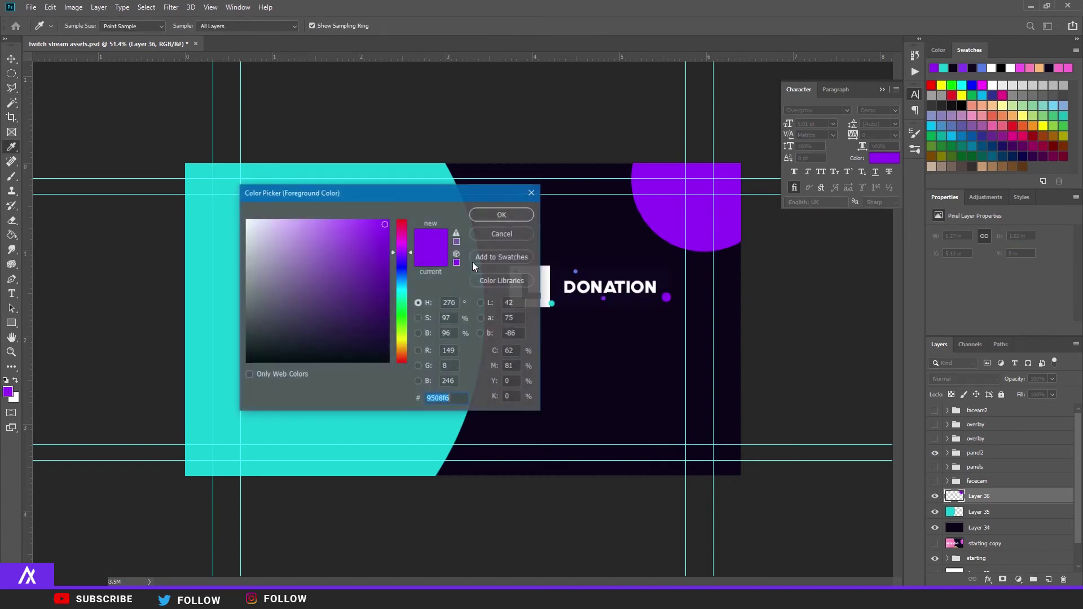
pyautogui.click(576, 271)
pyautogui.click(502, 214)
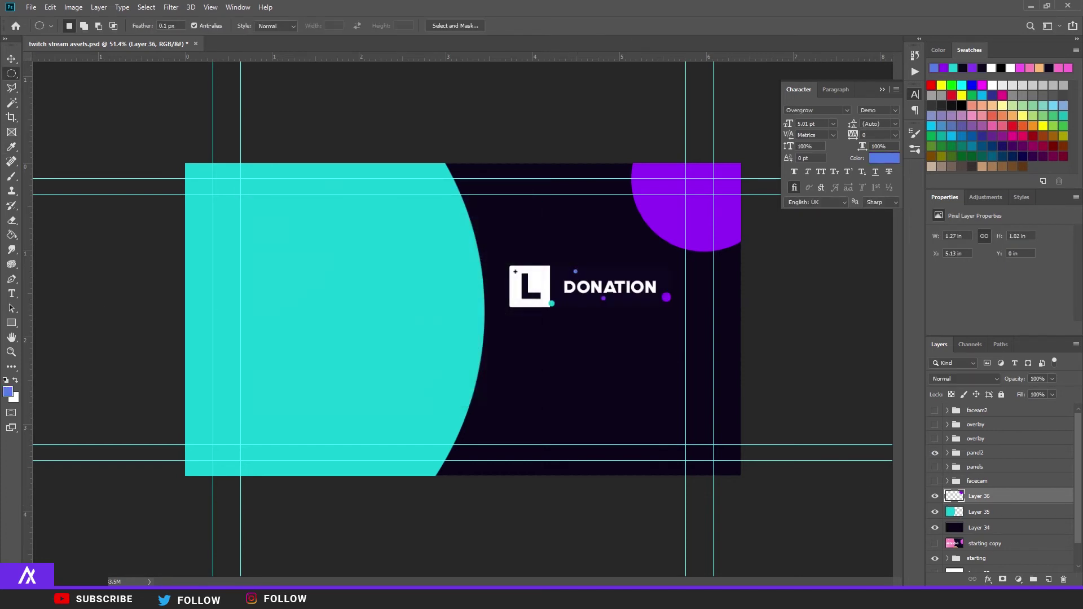
pyautogui.click(1048, 579)
# Step: Draw a circle across the canvas's lower edge, about 1.7 in wide at the edge, fill it with blue, deselect and hide panel2
pyautogui.moveTo(647, 500); pyautogui.dragTo(552, 423)
pyautogui.hotkey('alt', 'BackSpace')
pyautogui.hotkey('ctrl', 'd')
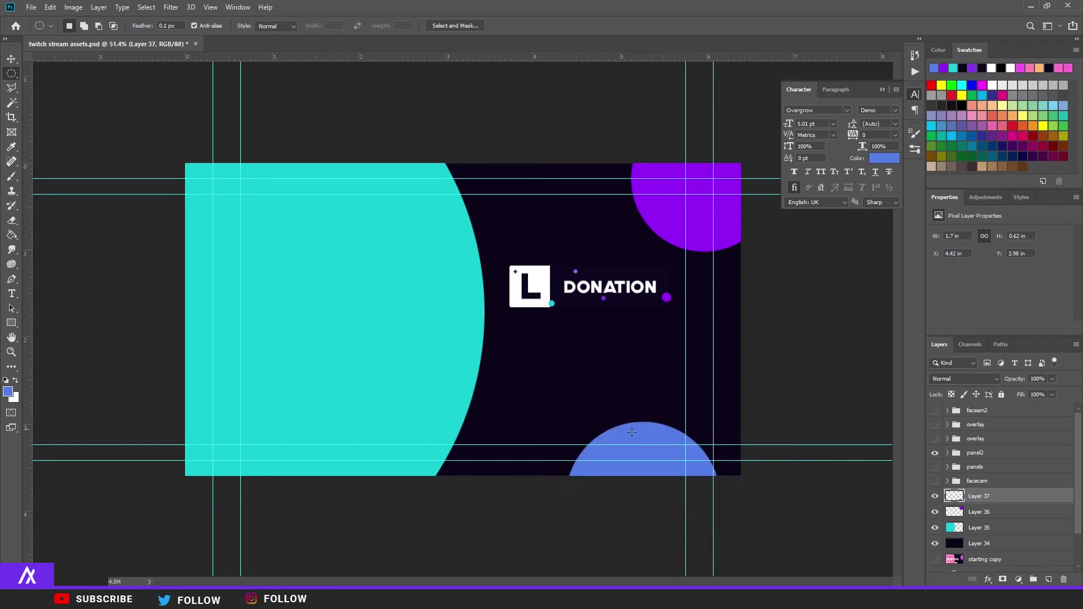
pyautogui.click(935, 452)
# Step: Move the blue circle left along the canvas's lower edge to an X position of about 3.79 in
pyautogui.scroll(-3, 551, 379)
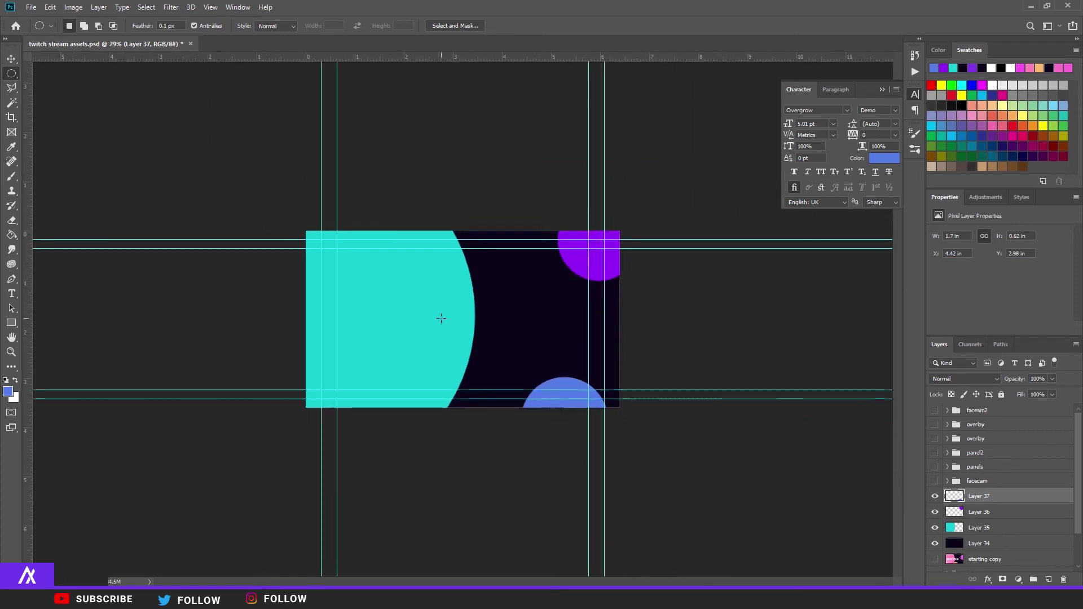
pyautogui.scroll(2, 437, 316)
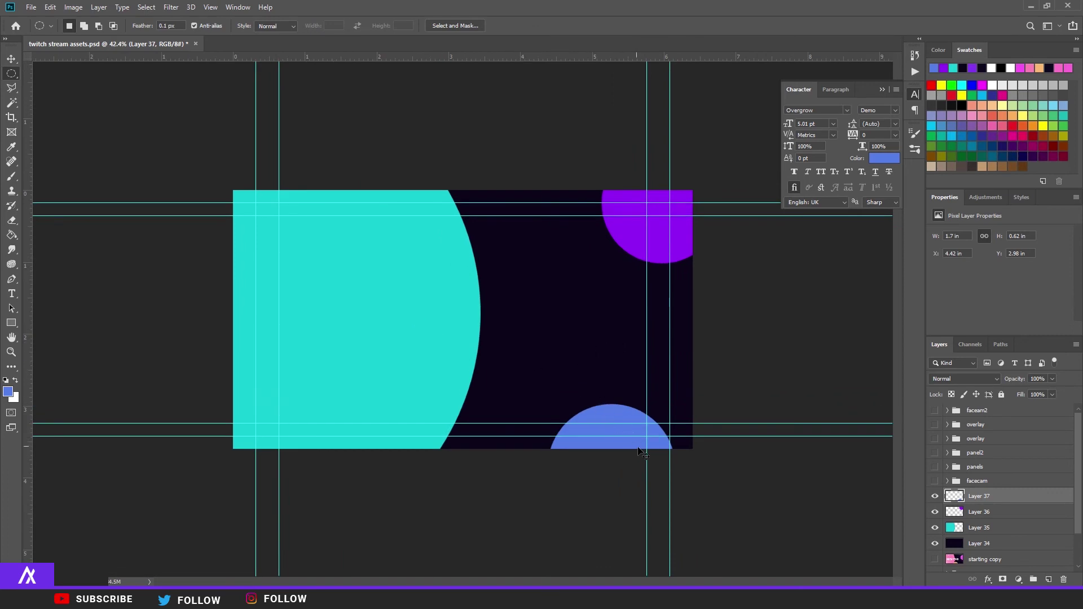
pyautogui.moveTo(639, 450); pyautogui.dragTo(596, 443)
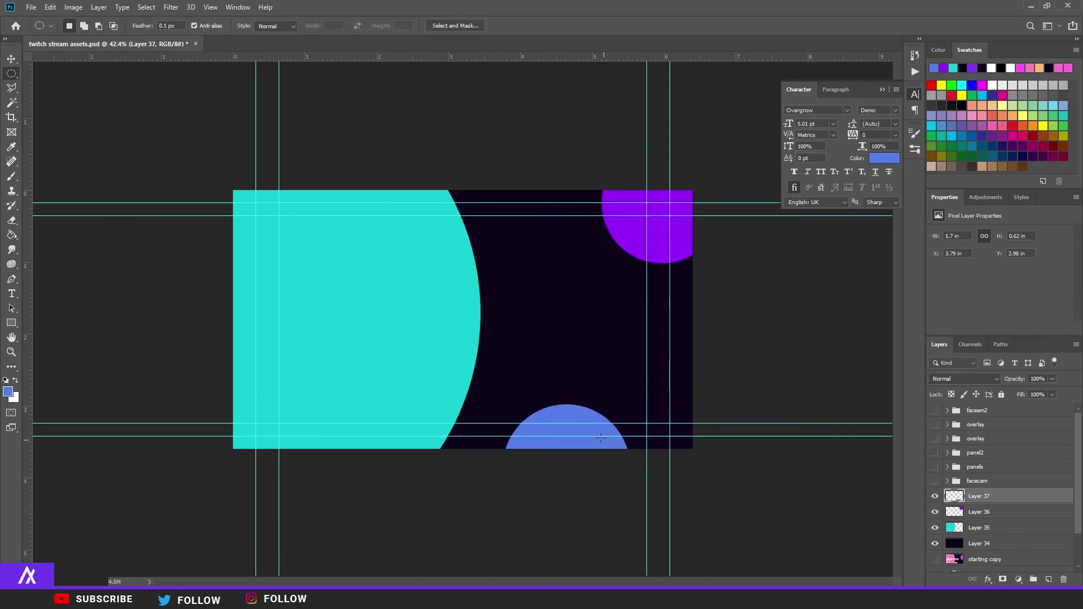
# Step: Start a text line inside the large cyan circle with the font size set to 34.01 pt
pyautogui.scroll(2, 480, 394)
pyautogui.click(13, 293)
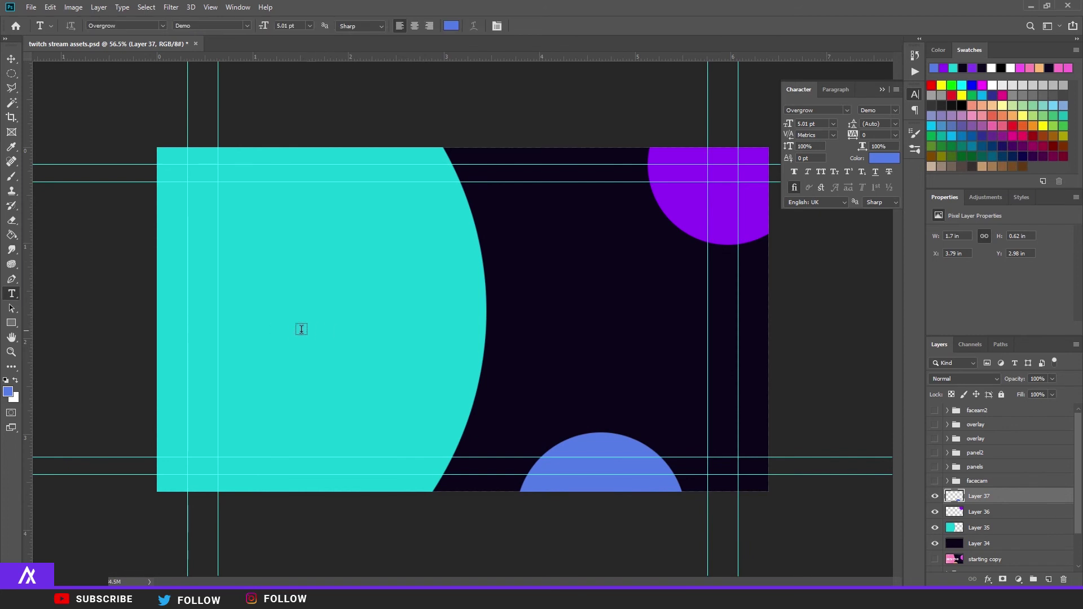
pyautogui.click(251, 326)
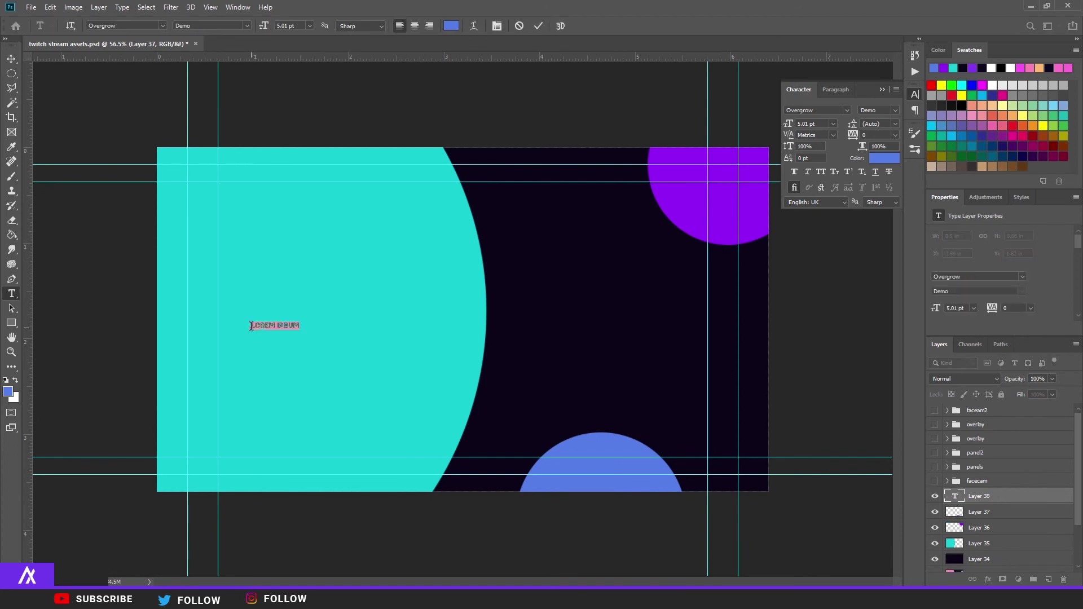
pyautogui.click(804, 124)
pyautogui.scroll(20, 803, 124)
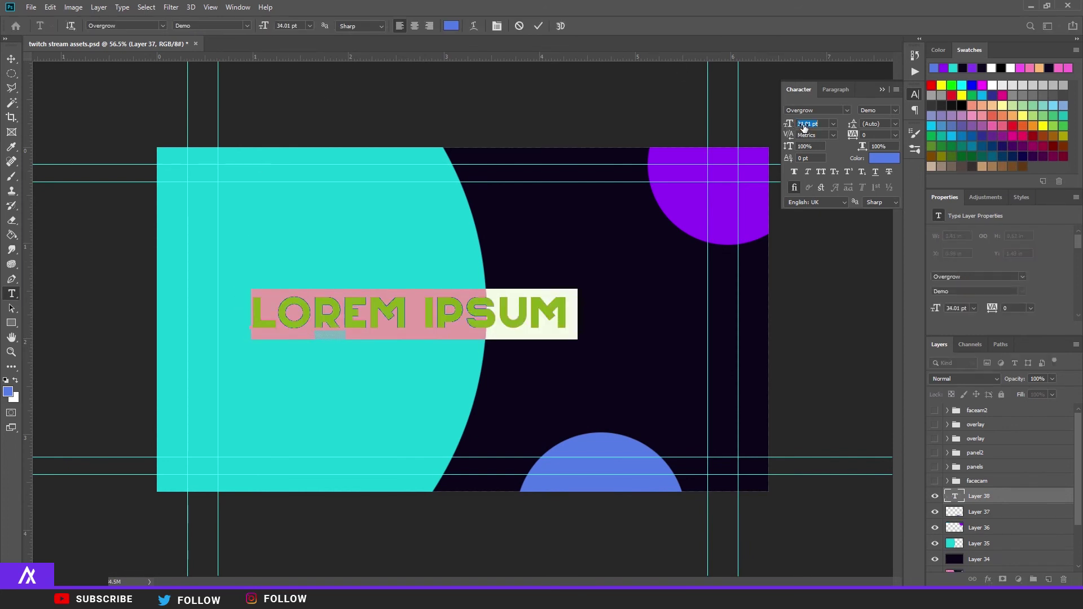
pyautogui.write('S')
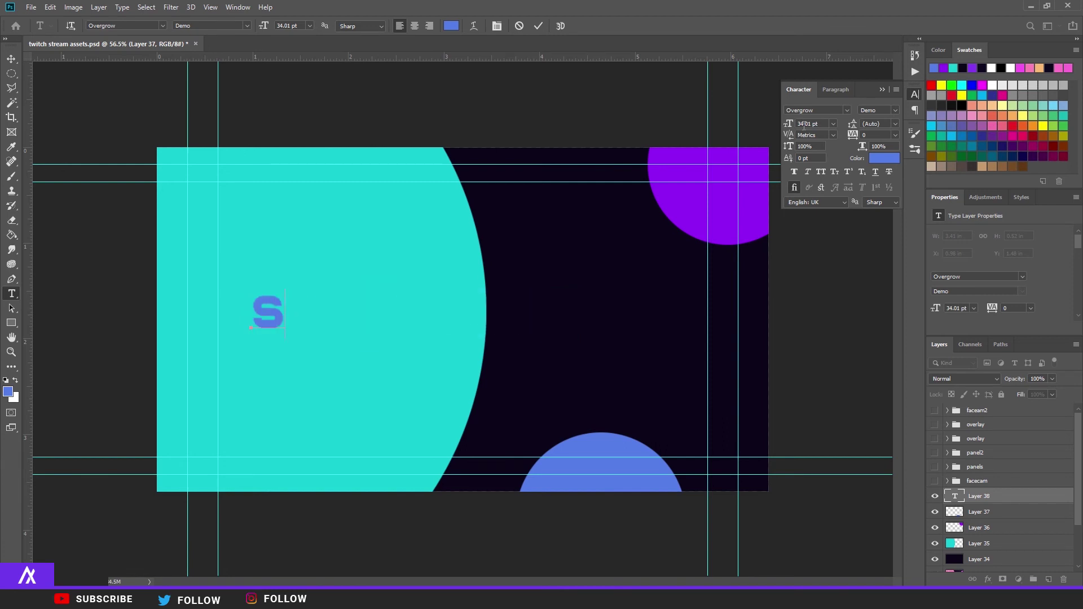
pyautogui.write('TAR')
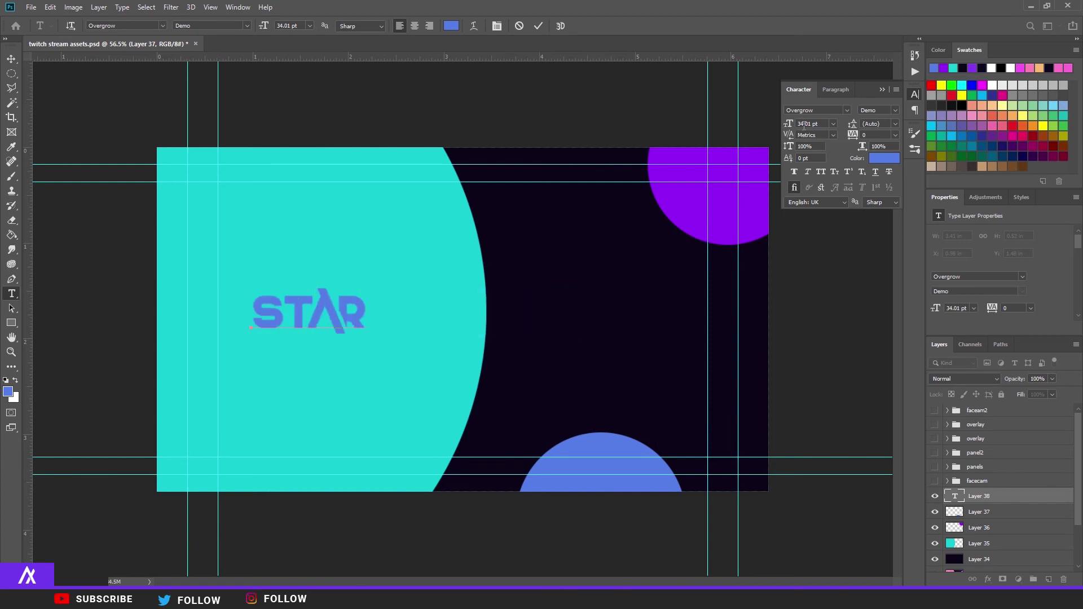
pyautogui.press('BackSpace')
pyautogui.press('BackSpace')
pyautogui.press('BackSpace')
pyautogui.press('BackSpace')
# Step: Enter OFFLINE as the text and set its color to white
pyautogui.write('OF')
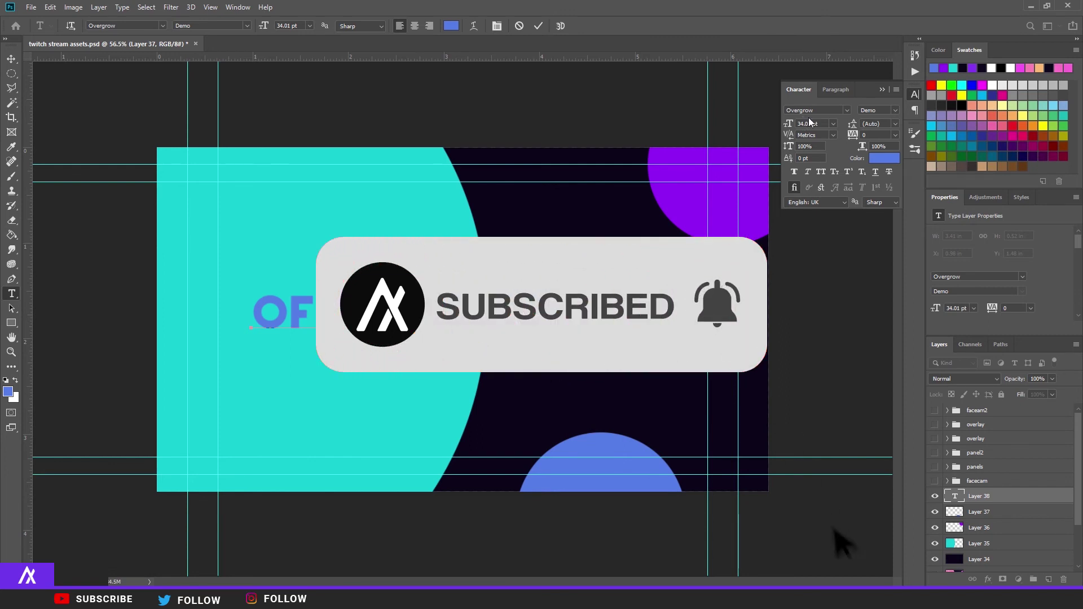
pyautogui.write('FLINE')
pyautogui.hotkey('ctrl', 'a')
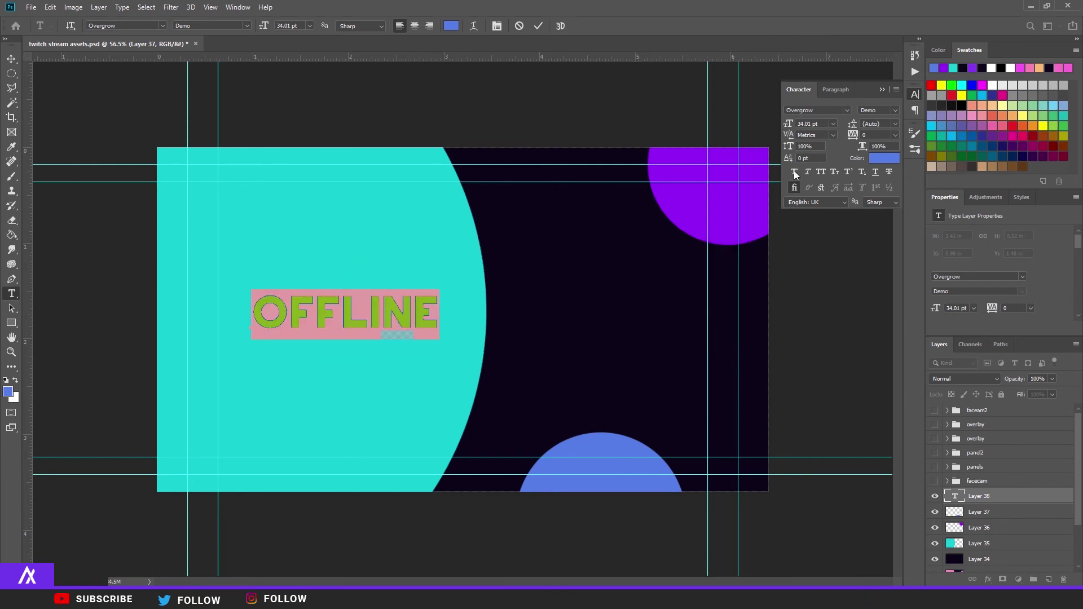
pyautogui.click(893, 158)
pyautogui.click(287, 224)
pyautogui.click(487, 210)
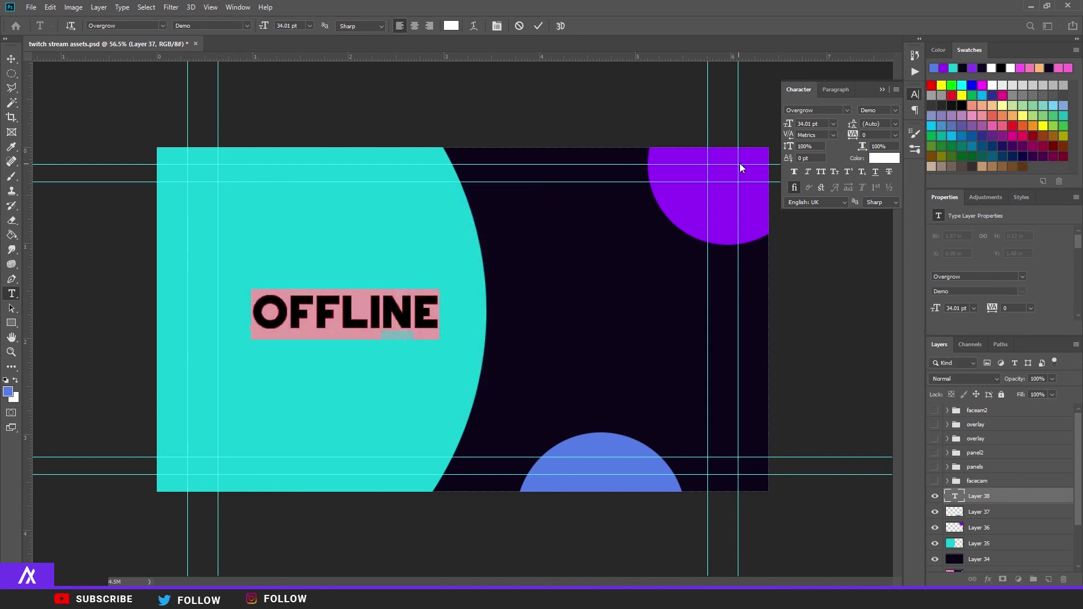
# Step: Set the OFFLINE text's size to 61.01 pt and move it slightly down to about Y 1.35 in
pyautogui.moveTo(788, 123); pyautogui.dragTo(803, 123)
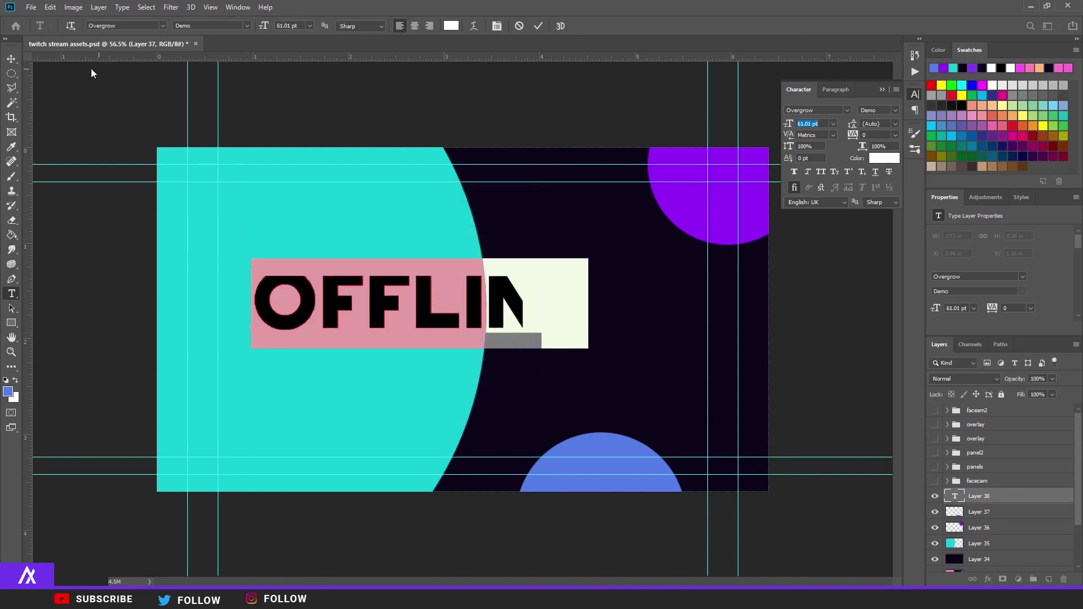
pyautogui.click(11, 58)
pyautogui.moveTo(423, 314); pyautogui.dragTo(425, 329)
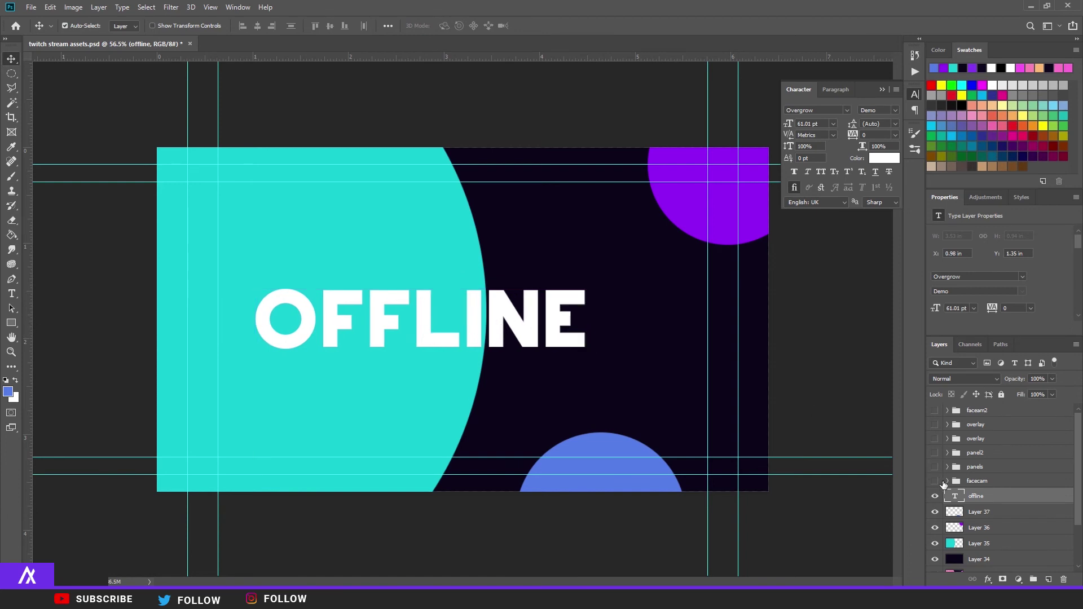
# Step: Duplicate the OFFLINE text, rasterize the copy, place it beneath the original and shift it down about 0.19 in
pyautogui.rightClick(1007, 500)
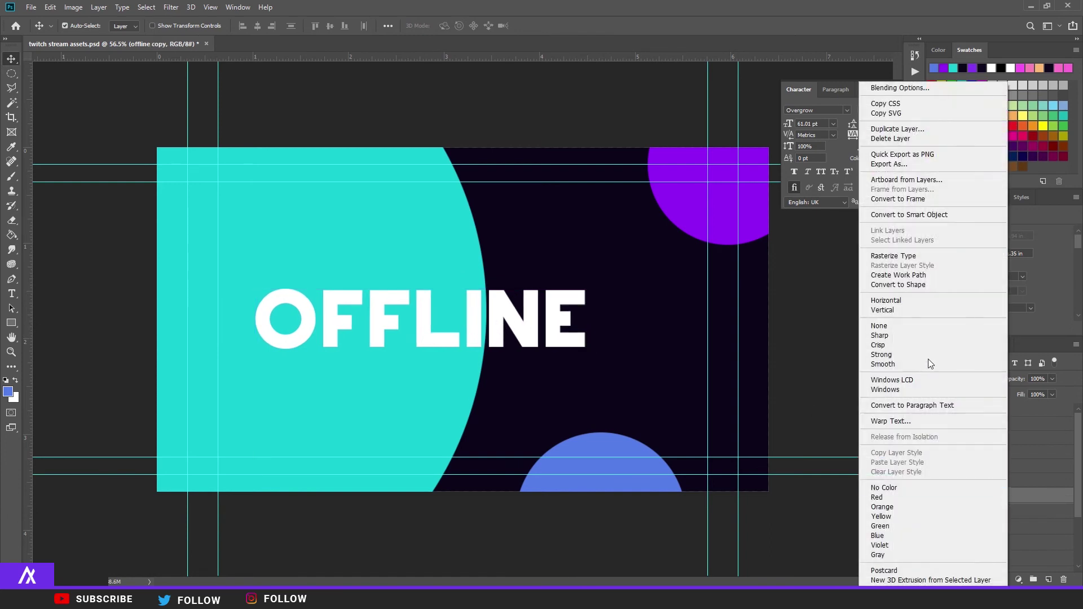
pyautogui.click(903, 259)
pyautogui.moveTo(983, 488); pyautogui.dragTo(1016, 519)
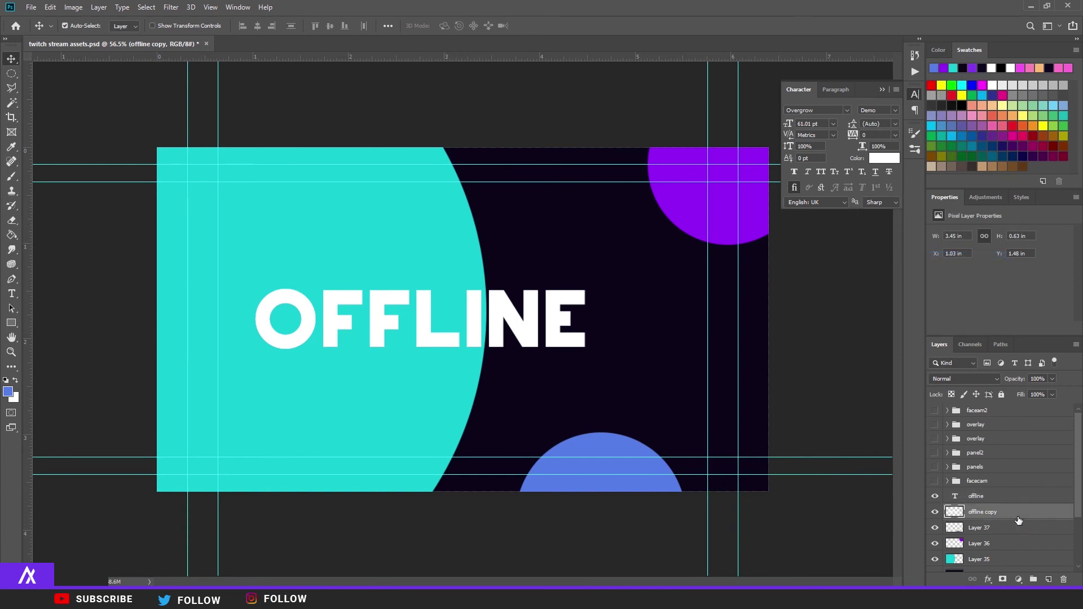
pyautogui.hotkey('ctrl', 't')
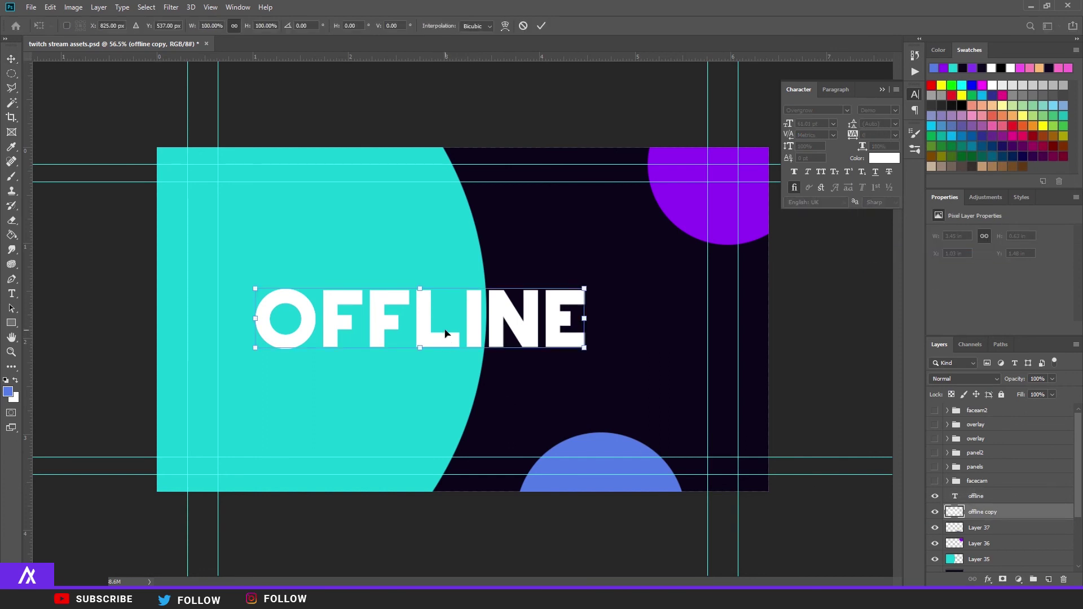
pyautogui.moveTo(445, 333); pyautogui.dragTo(445, 351)
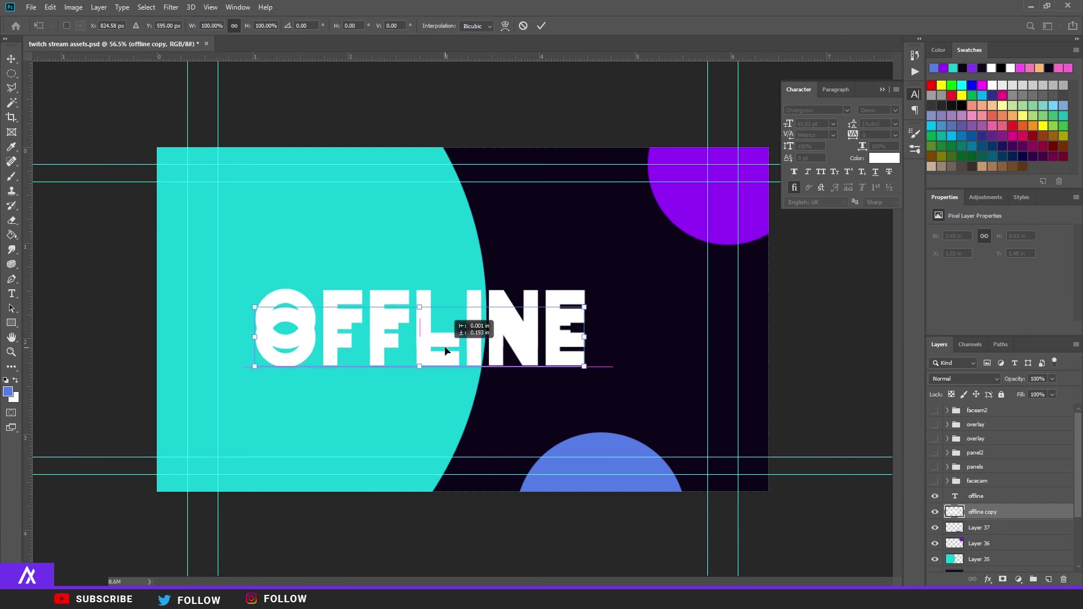
pyautogui.press('Return')
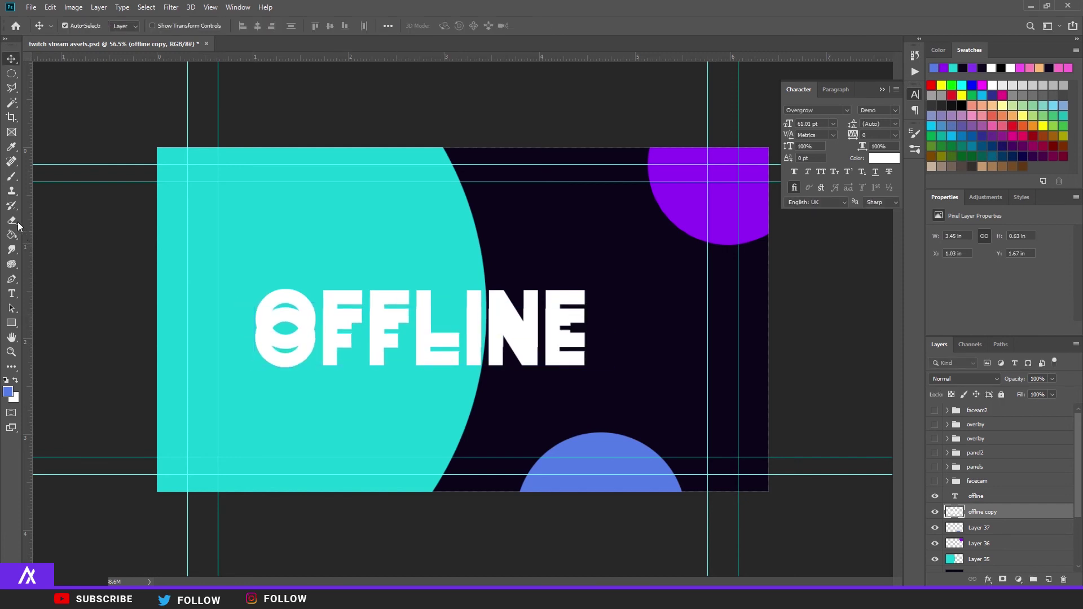
# Step: Erase the upper part of the rasterized OFFLINE copy with a soft eraser so it fades like a reflection
pyautogui.click(12, 220)
pyautogui.moveTo(217, 264)
pyautogui.mouseDown()
pyautogui.moveTo(641, 271)
pyautogui.moveTo(178, 275)
pyautogui.moveTo(354, 287)
pyautogui.moveTo(595, 281)
pyautogui.moveTo(142, 278)
pyautogui.moveTo(608, 283)
pyautogui.moveTo(224, 270)
pyautogui.mouseUp()
pyautogui.scroll(-4, 205, 280)
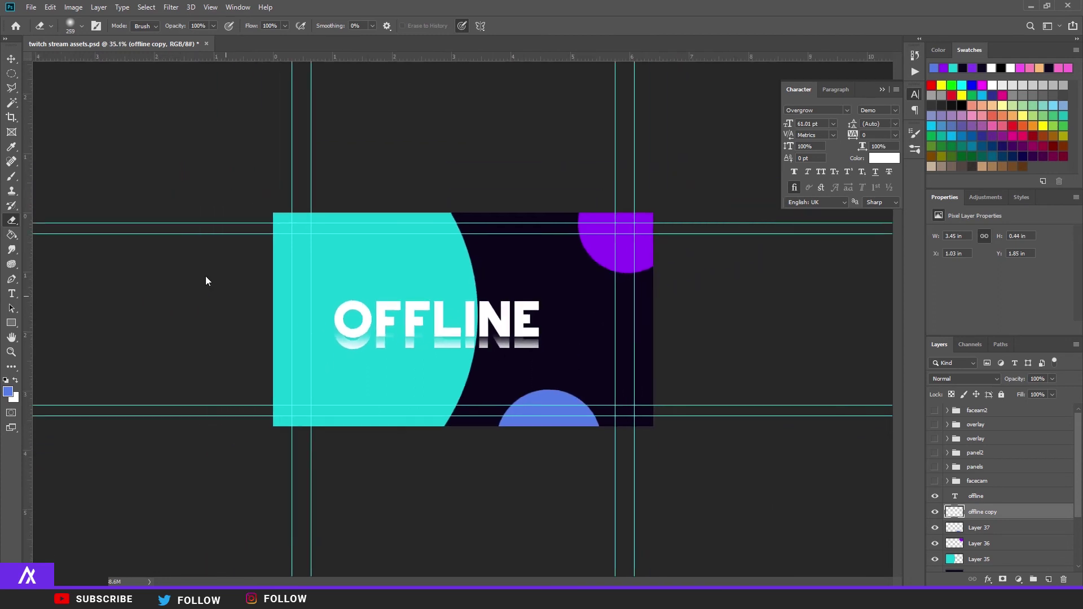
pyautogui.scroll(3, 391, 337)
pyautogui.scroll(2, 390, 337)
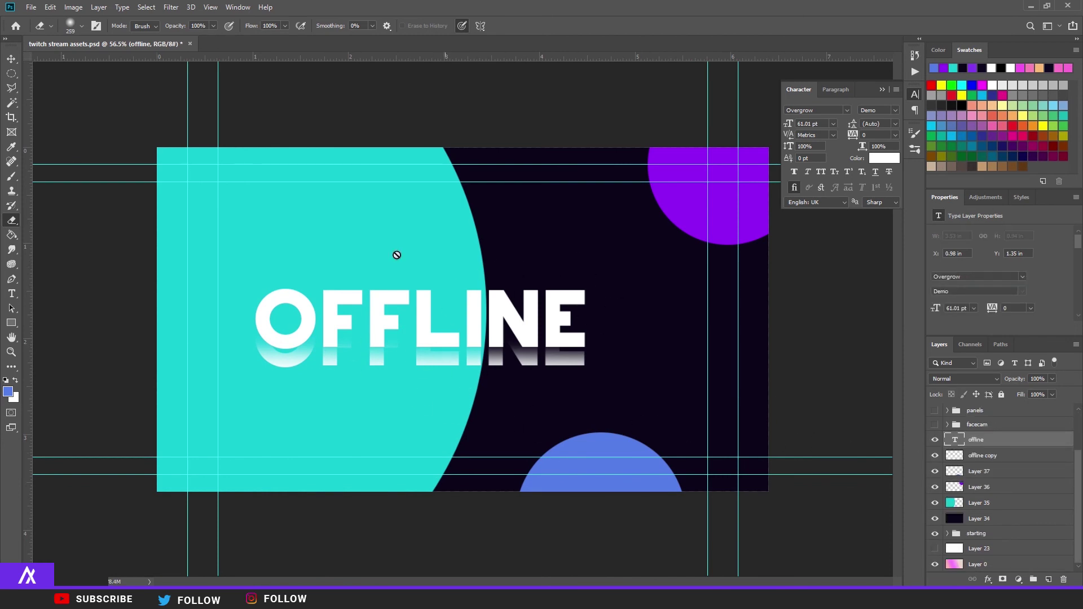
# Step: Create a white-filled circle about 0.16 in wide on a new layer, near the canvas's upper-left guides
pyautogui.click(11, 74)
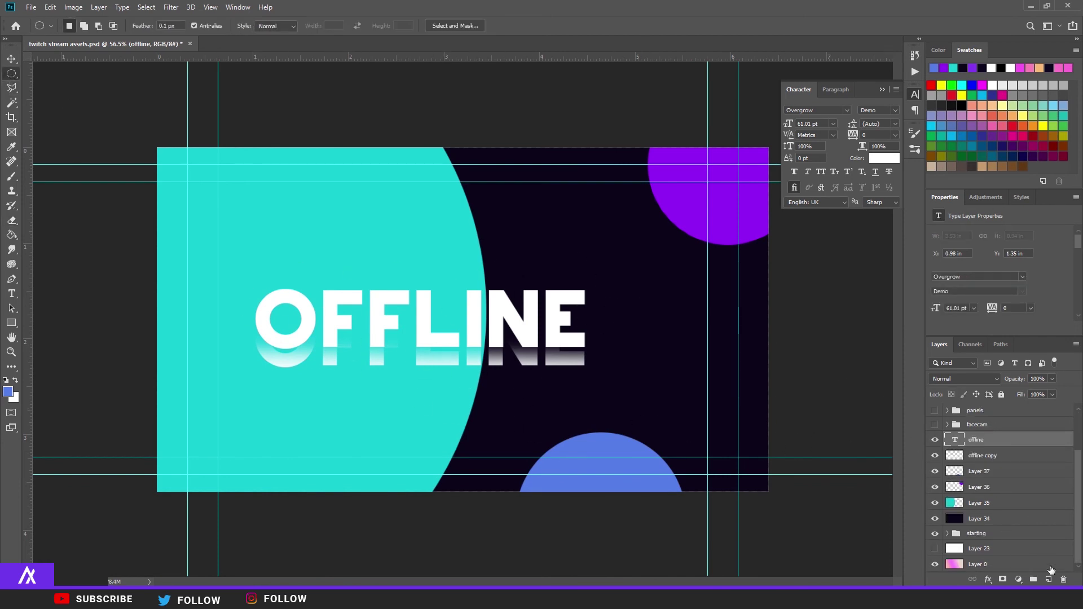
pyautogui.click(1048, 579)
pyautogui.hotkey('ctrl', '1')
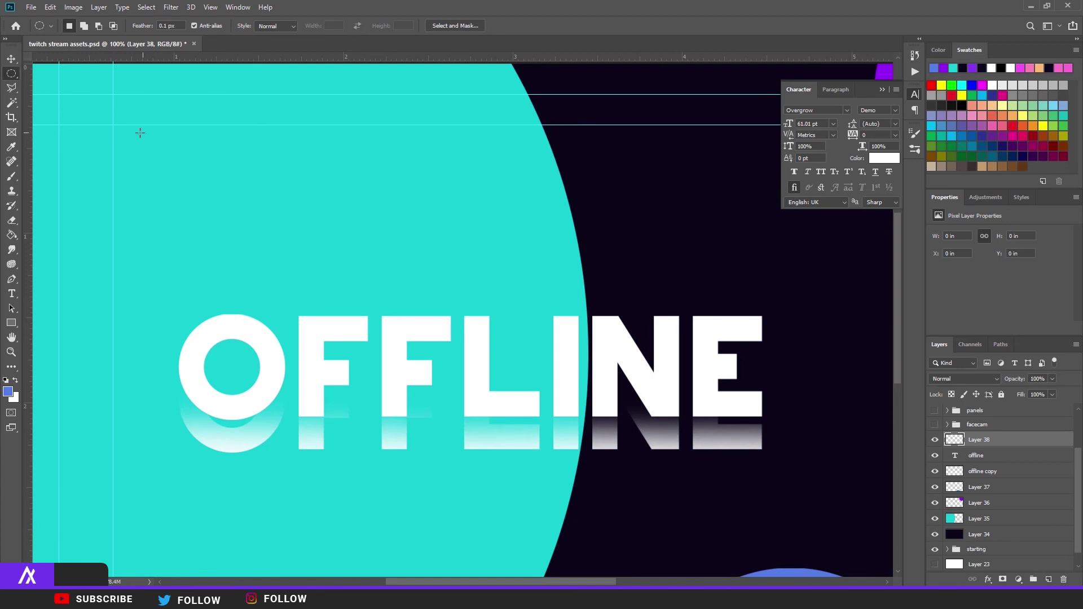
pyautogui.moveTo(127, 143); pyautogui.dragTo(113, 128)
pyautogui.click(17, 382)
pyautogui.hotkey('alt', 'BackSpace')
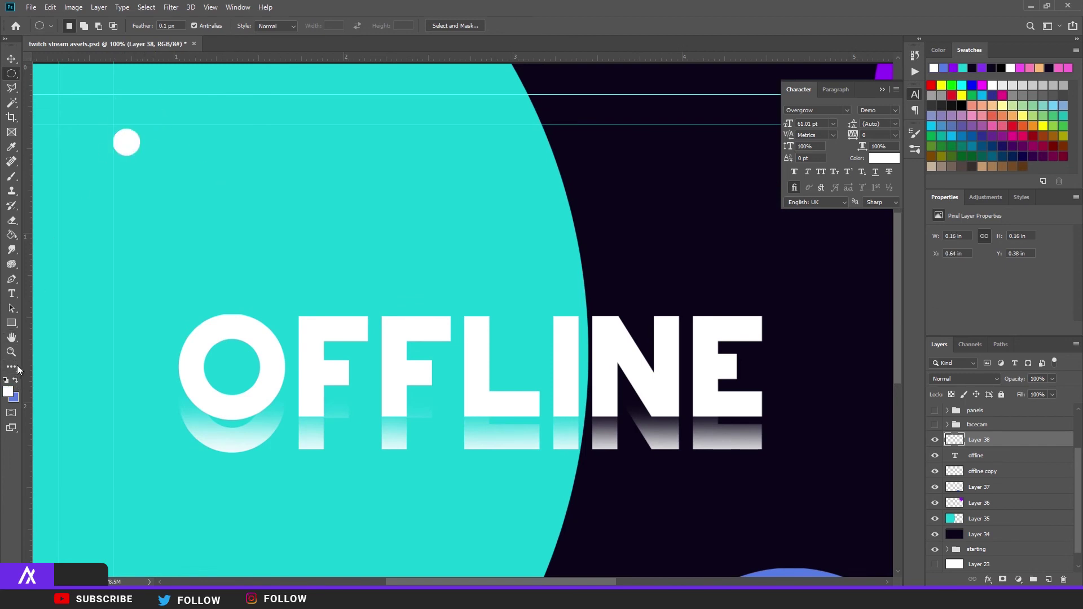
# Step: Duplicate the small white circle into an evenly spaced row of three, merge them and move the row to about X 0.35 in, Y 0.18 in
pyautogui.hotkey('ctrl', 'j')
pyautogui.press('v')
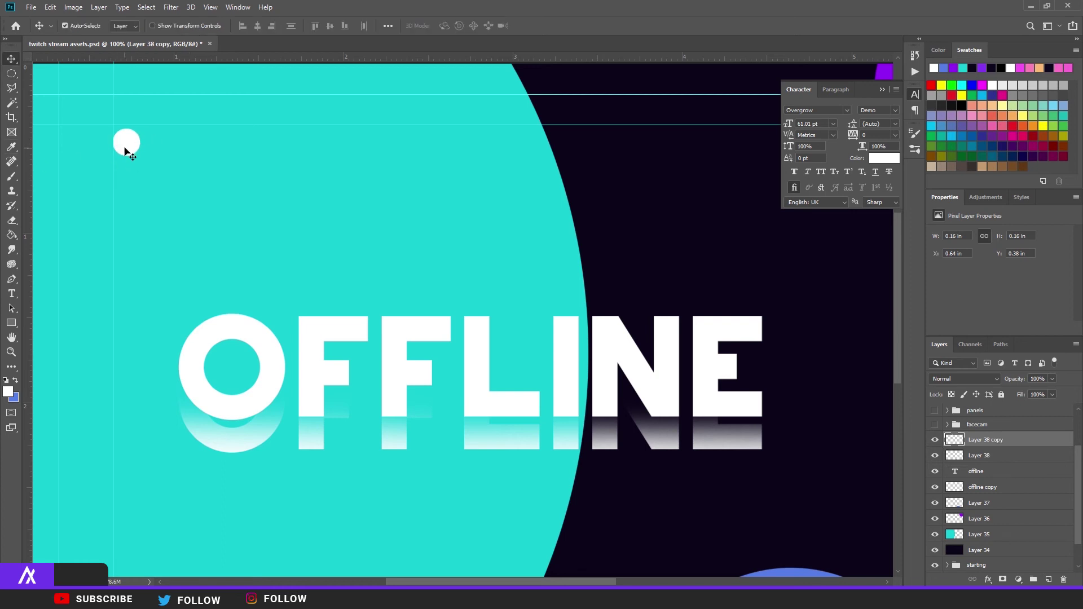
pyautogui.moveTo(124, 148); pyautogui.dragTo(207, 147)
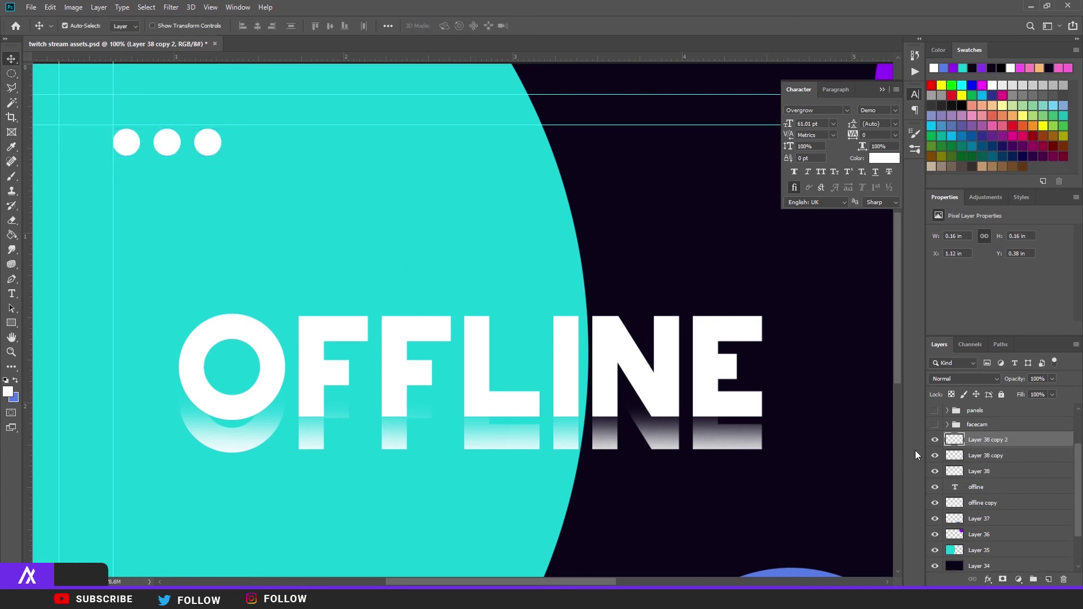
pyautogui.keyDown('shift'); pyautogui.click(980, 471); pyautogui.keyUp('shift')
pyautogui.hotkey('ctrl', 'e')
pyautogui.hotkey('ctrl', '0')
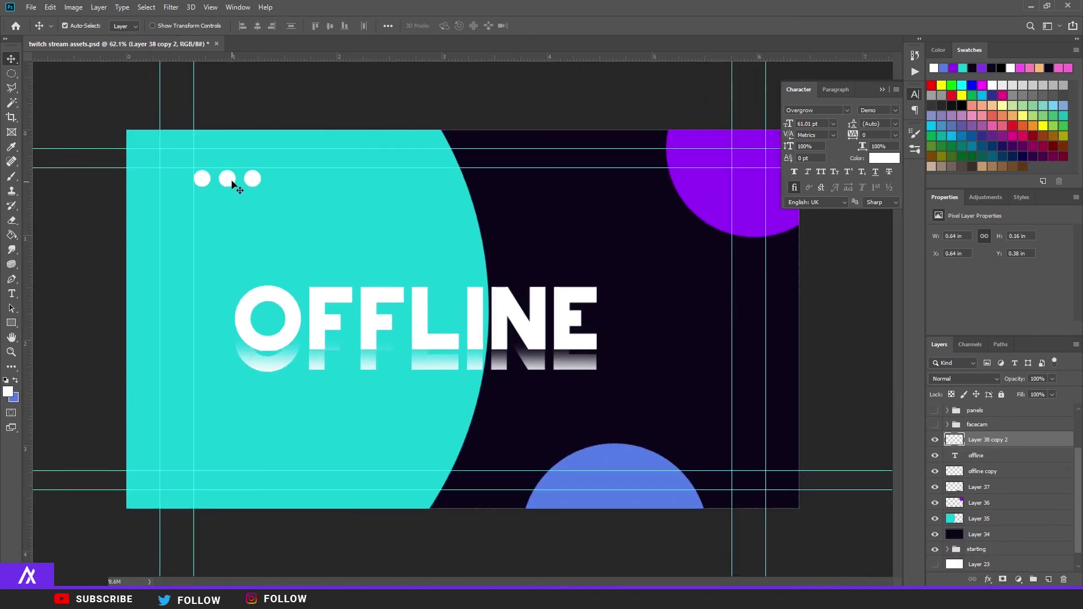
pyautogui.moveTo(231, 184); pyautogui.dragTo(202, 161)
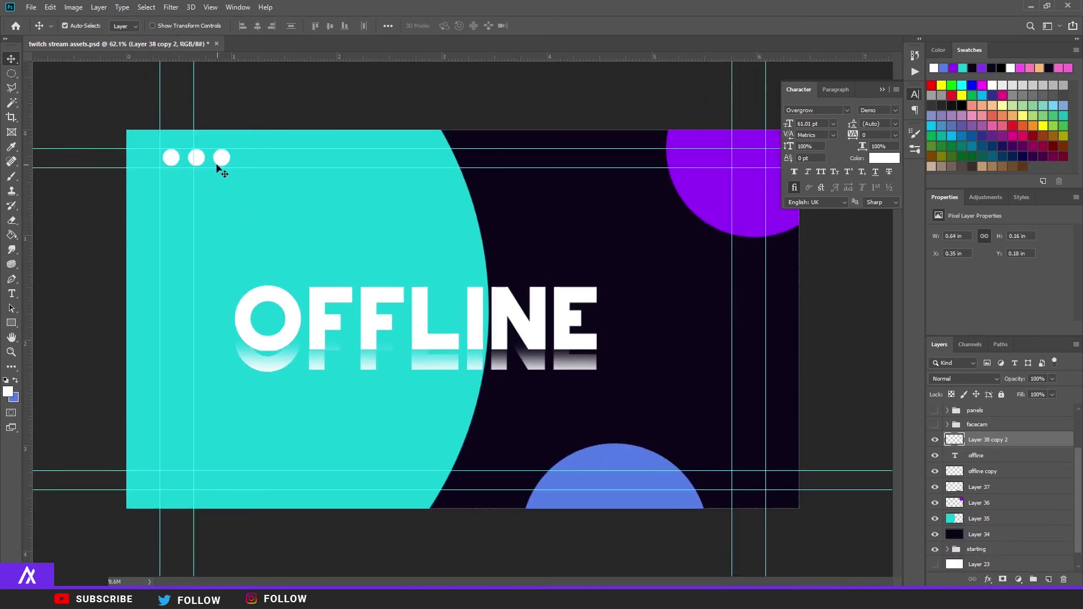
# Step: Paint a soft blue glow over the canvas's lower-right corner on a new layer with a 2520 px brush
pyautogui.press('b')
pyautogui.hotkey('ctrl', 'shift', 'alt', 'n')
pyautogui.scroll(-5, 485, 318)
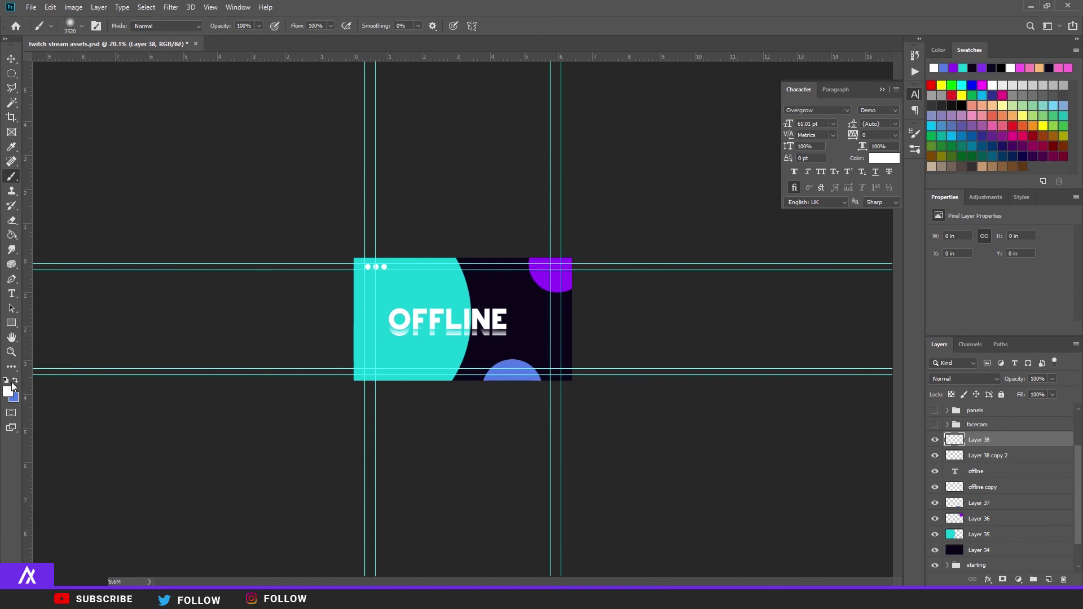
pyautogui.click(15, 381)
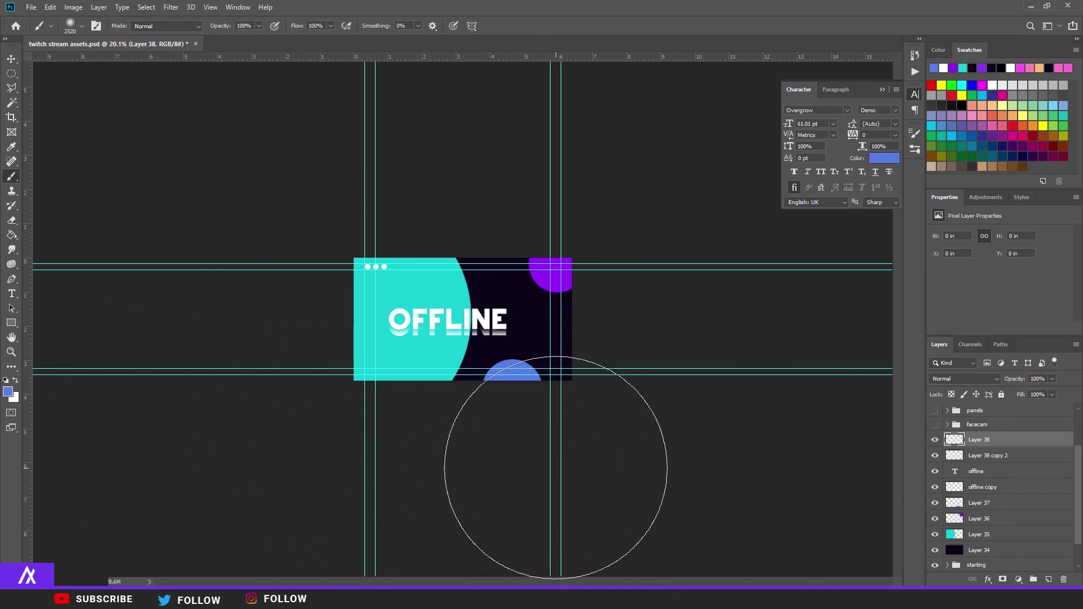
pyautogui.click(592, 471)
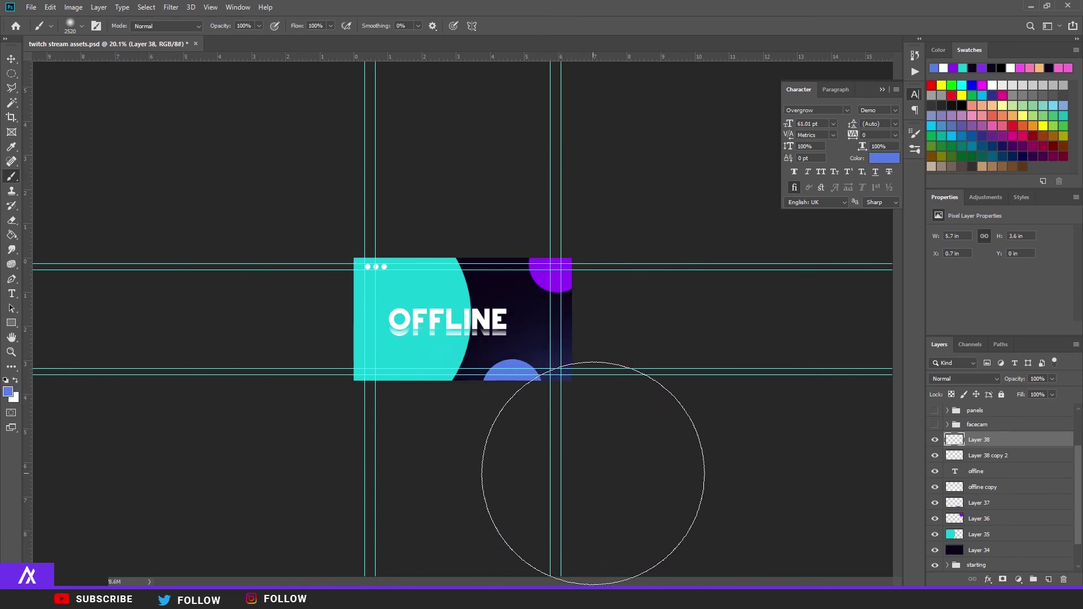
# Step: Sample the purple of the upper-right circle and paint a soft glow above the canvas's upper edge
pyautogui.click(8, 393)
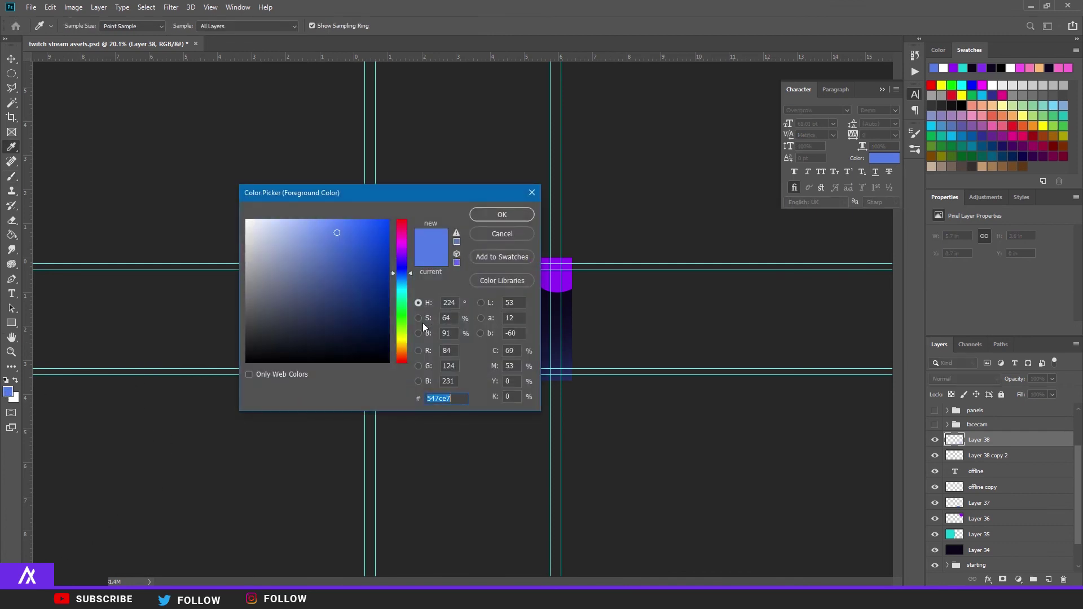
pyautogui.click(552, 274)
pyautogui.click(497, 212)
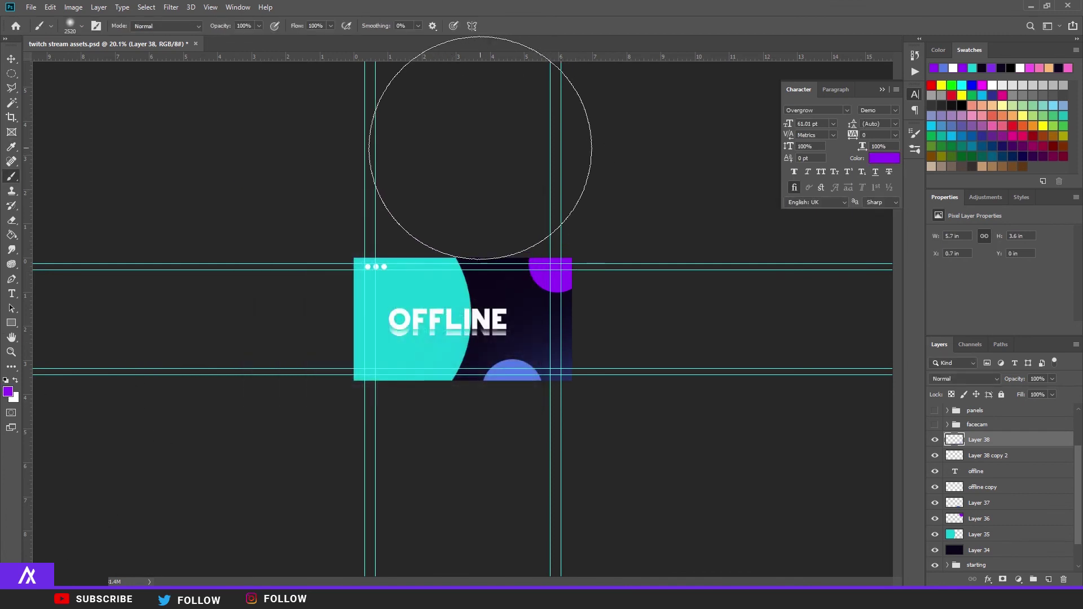
pyautogui.click(480, 139)
# Step: Paint a soft glow in white (ffffff) at the canvas's lower-left corner and lower the glow layer's opacity to 57%
pyautogui.click(8, 392)
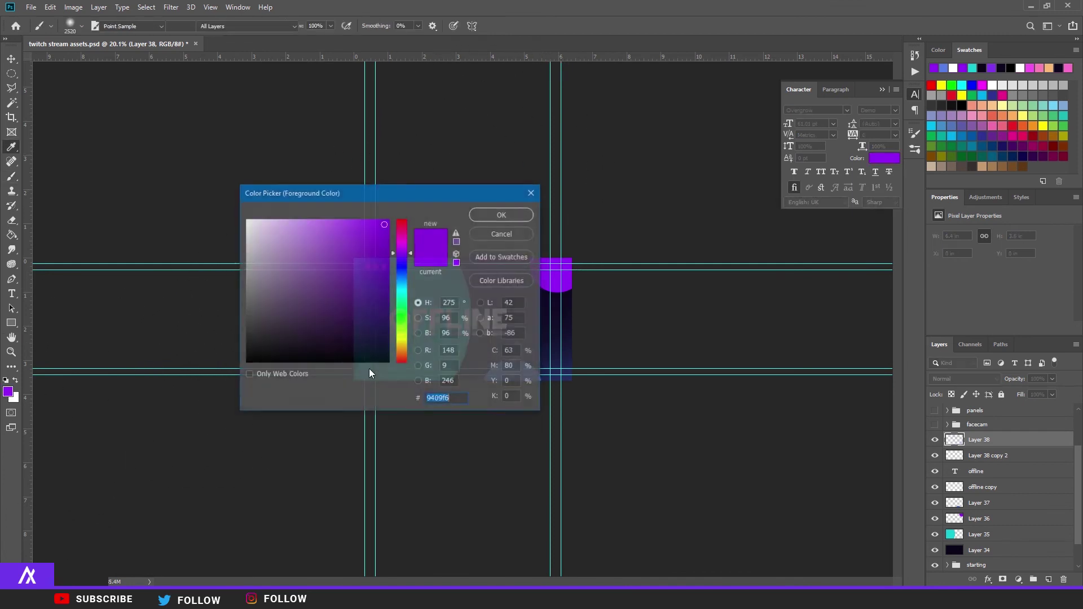
pyautogui.write('ffffff')
pyautogui.click(497, 212)
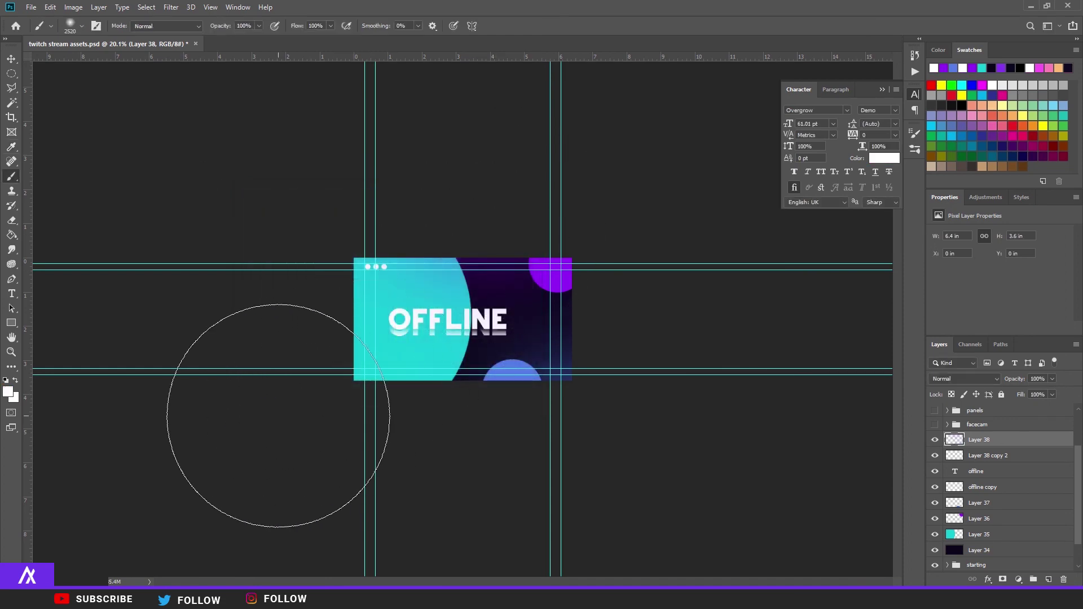
pyautogui.hotkey('ctrl', '+')
pyautogui.hotkey('ctrl', '+')
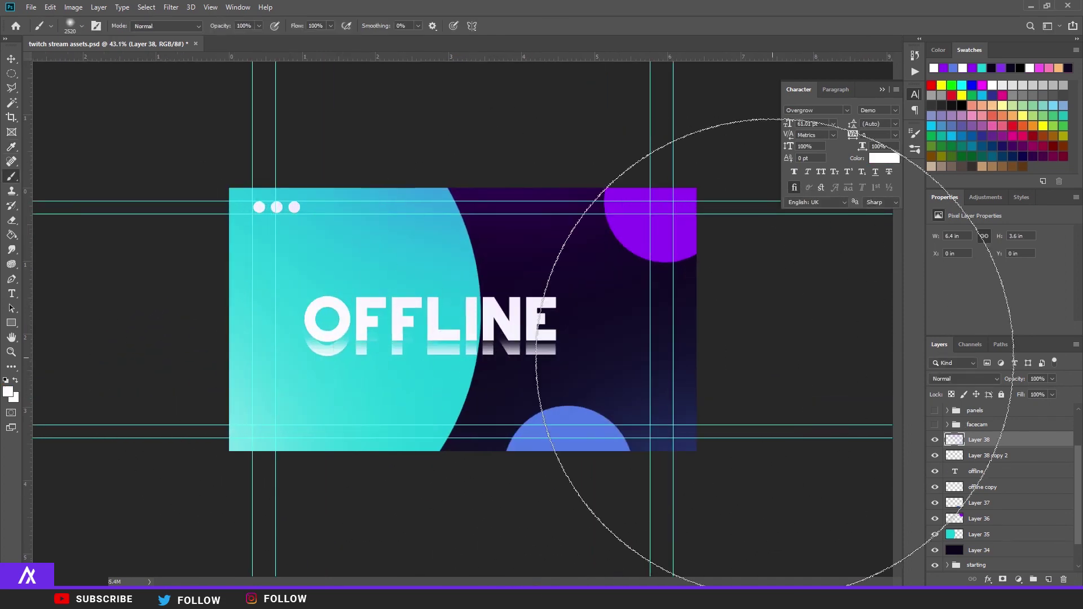
pyautogui.click(1031, 393)
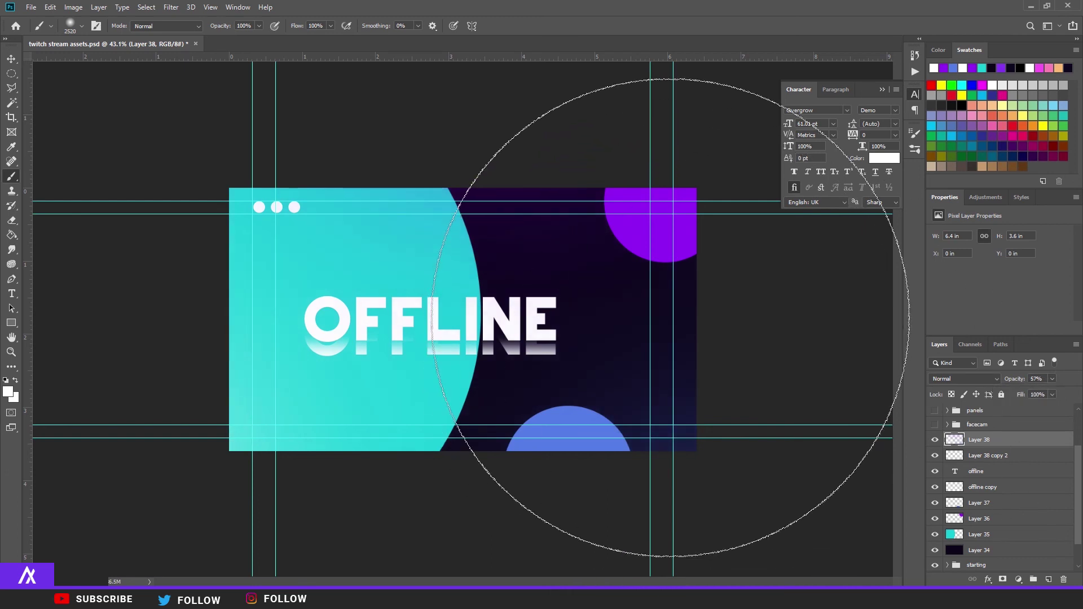
# Step: Draw a white-filled circle about 2.05 in wide on a new layer, crossing the upper edge beside the purple circle
pyautogui.press('v')
pyautogui.click(1048, 579)
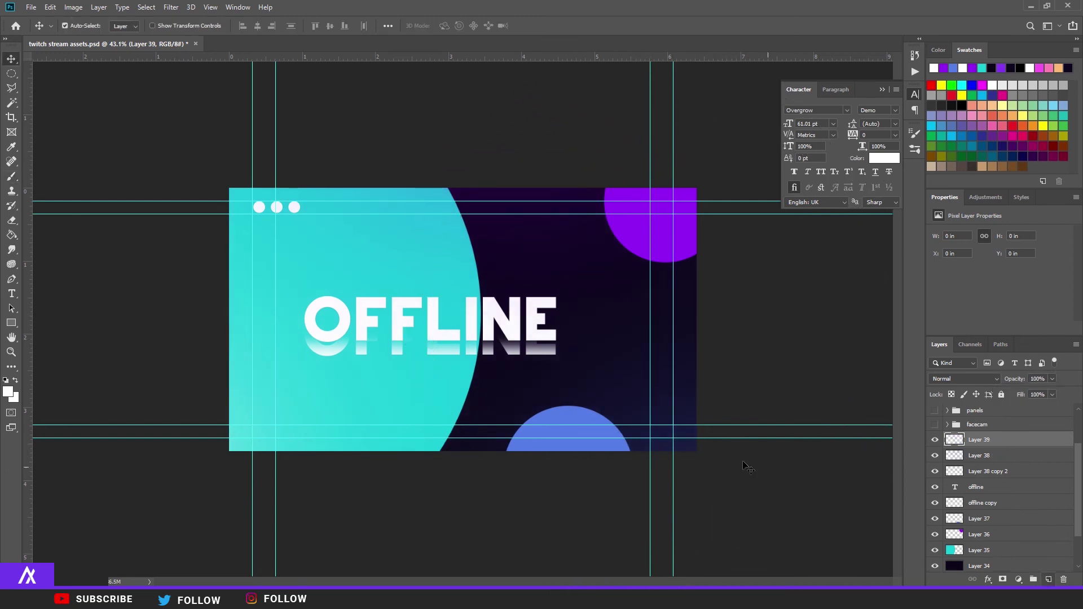
pyautogui.press('m')
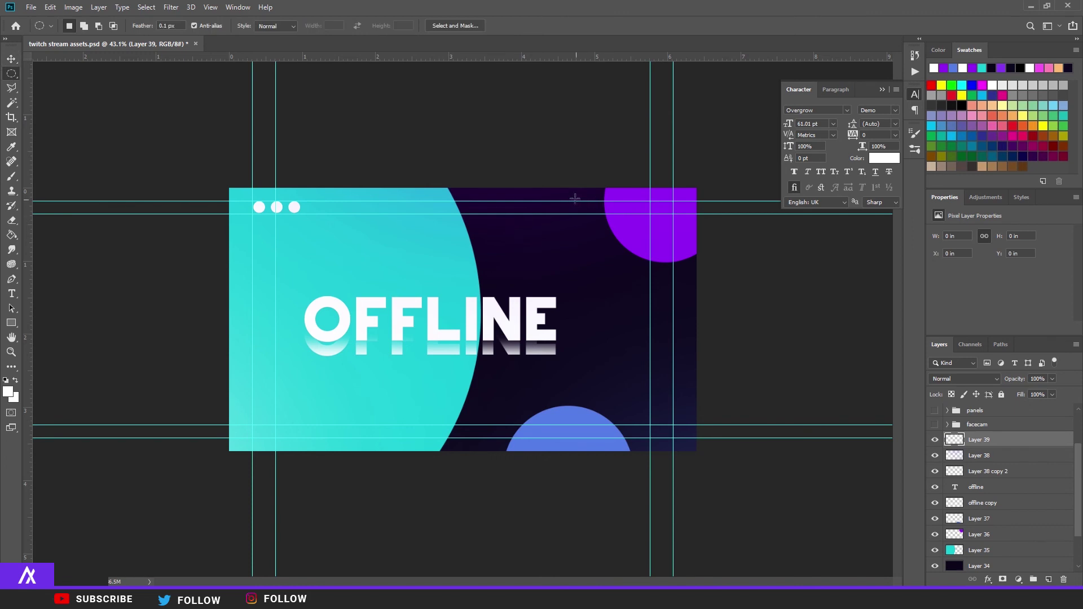
pyautogui.moveTo(574, 198); pyautogui.dragTo(496, 125)
pyautogui.hotkey('alt', 'BackSpace')
pyautogui.hotkey('ctrl', 'd')
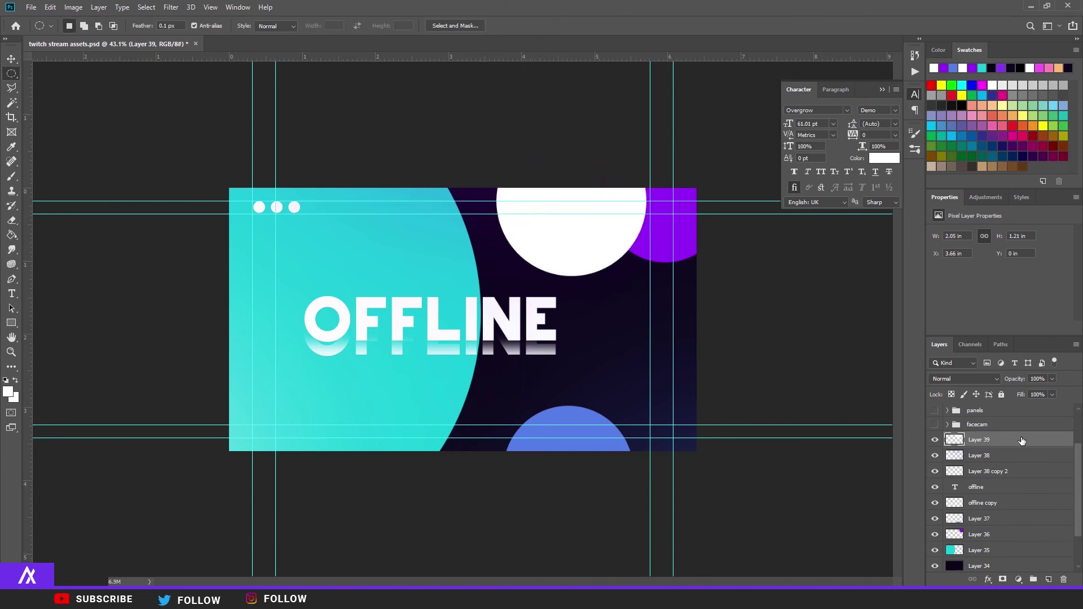
# Step: Turn the upper white circle into an outline with 0% fill opacity and a 4 px white outside stroke
pyautogui.doubleClick(1021, 441)
pyautogui.moveTo(339, 286); pyautogui.dragTo(194, 309)
pyautogui.click(109, 311)
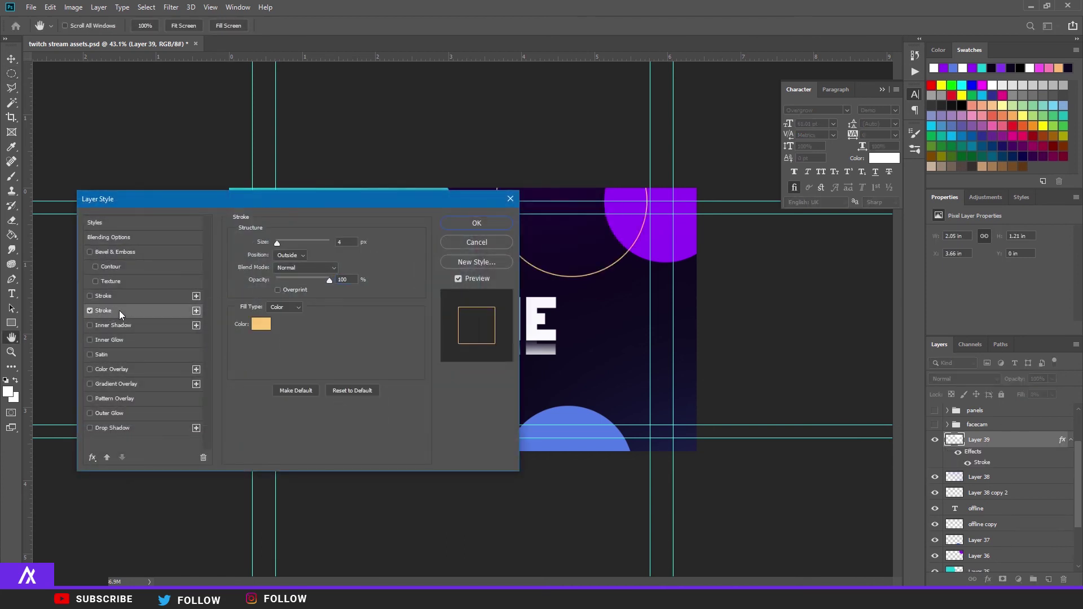
pyautogui.click(267, 331)
pyautogui.click(255, 228)
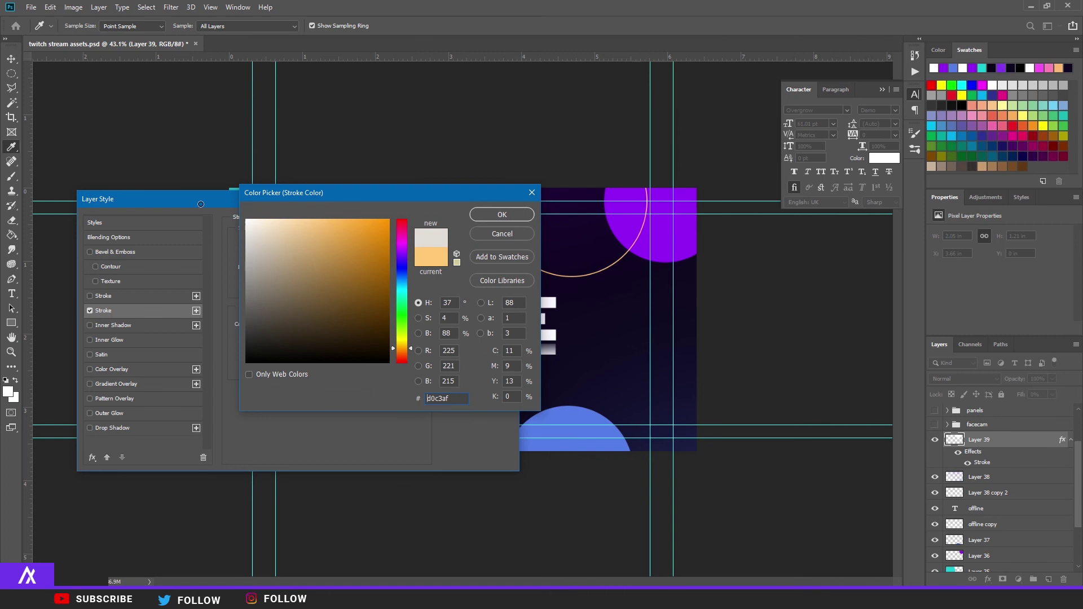
pyautogui.click(507, 218)
pyautogui.click(476, 223)
pyautogui.press('m')
pyautogui.scroll(-1, 519, 451)
pyautogui.scroll(1, 519, 452)
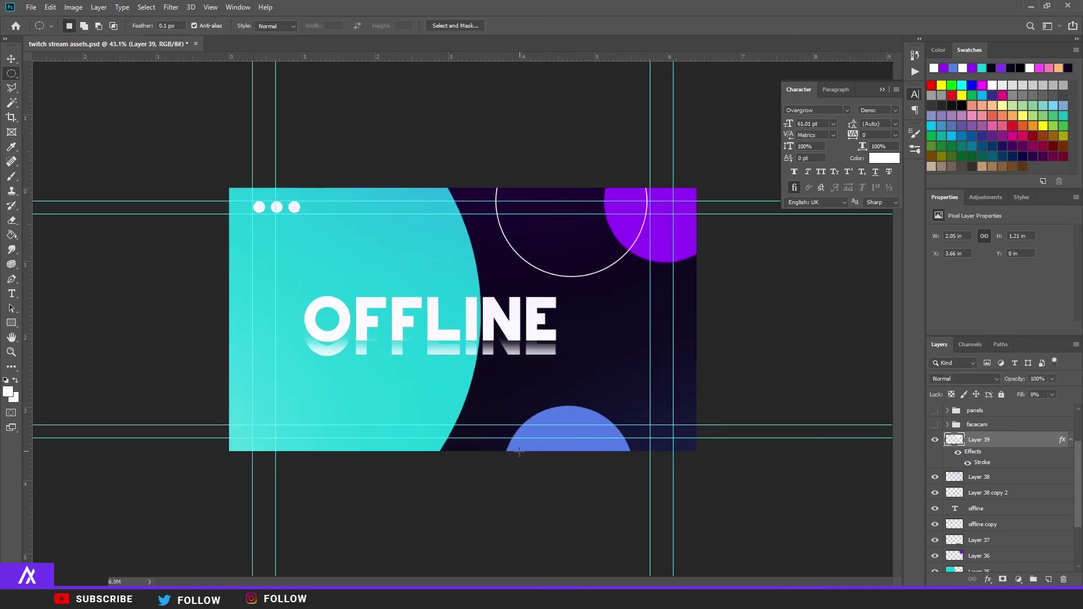
# Step: Draw a second white-filled circle about 2.08 in wide on a new layer, crossing the lower edge beside the blue circle
pyautogui.click(1048, 579)
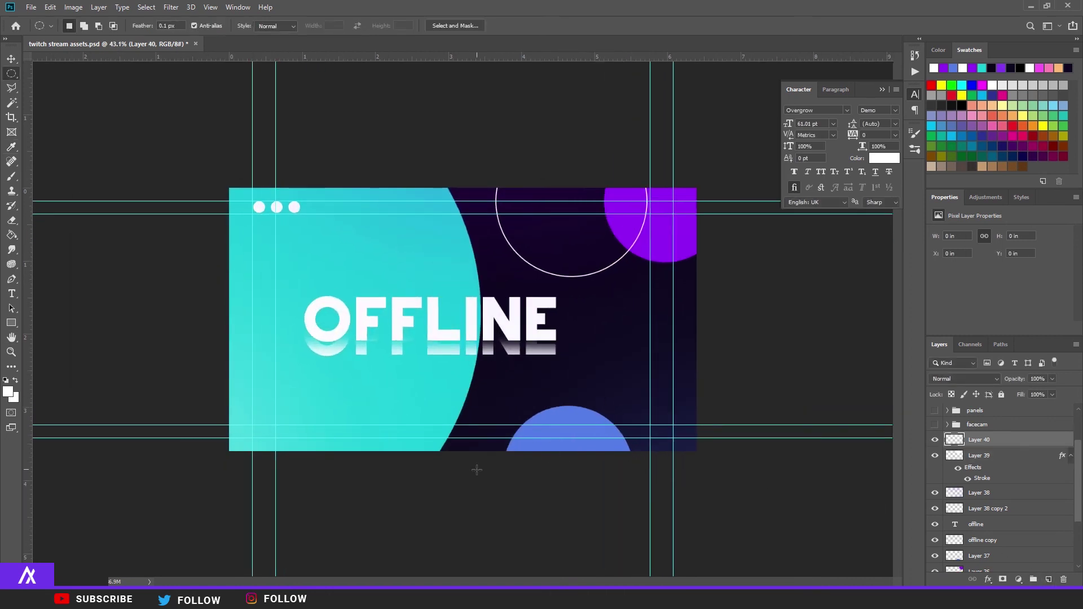
pyautogui.moveTo(476, 469); pyautogui.dragTo(313, 394)
pyautogui.hotkey('alt', 'BackSpace')
pyautogui.hotkey('ctrl', 'd')
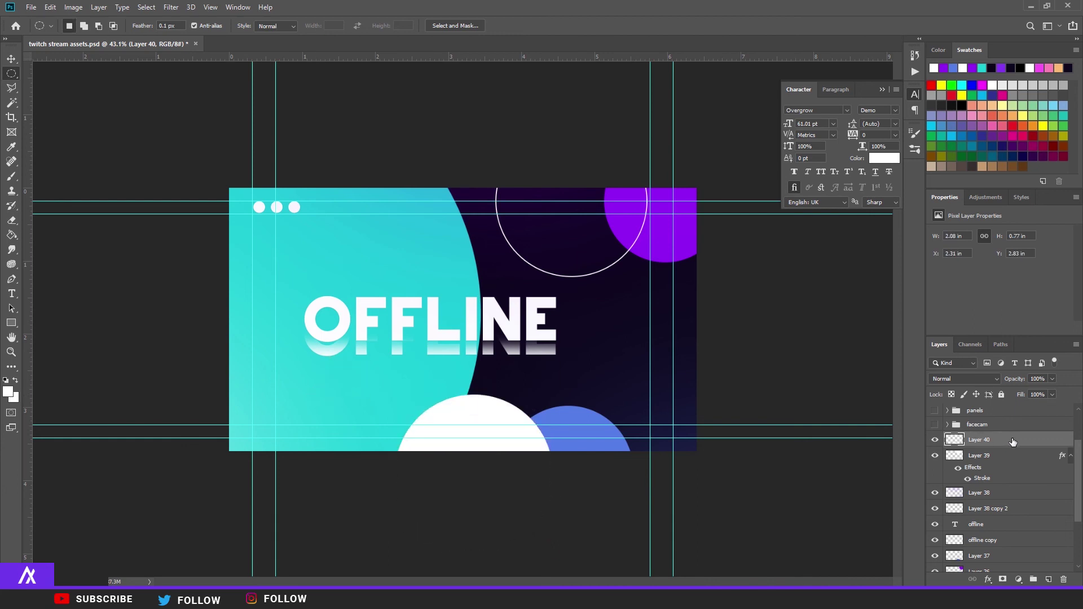
# Step: Turn the lower white circle into an outline with 0% fill opacity and a 4 px white outside stroke
pyautogui.doubleClick(1017, 442)
pyautogui.press('Tab')
pyautogui.write('0')
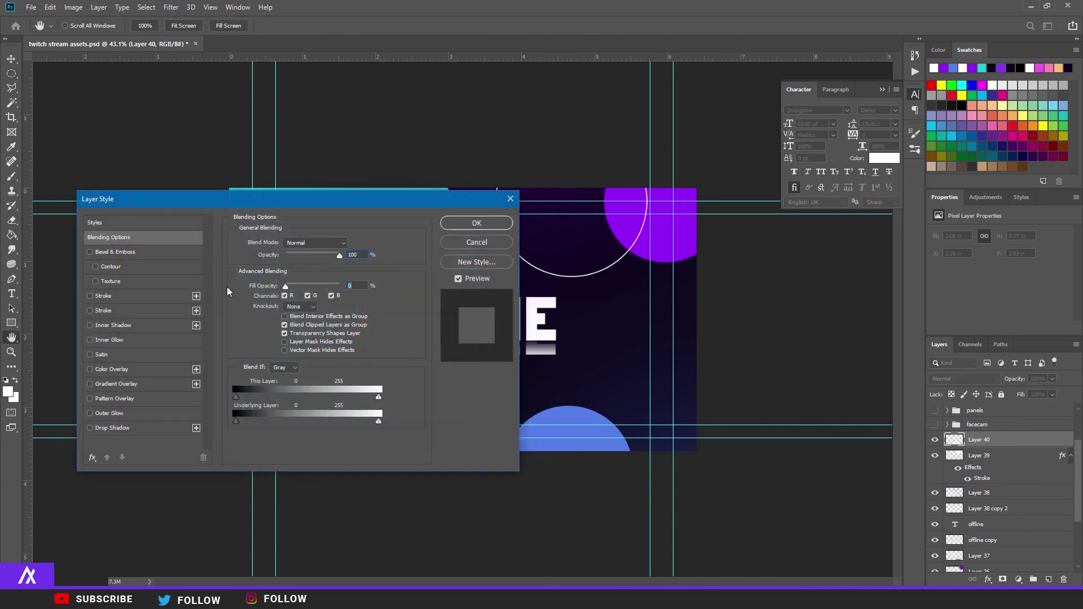
pyautogui.click(134, 314)
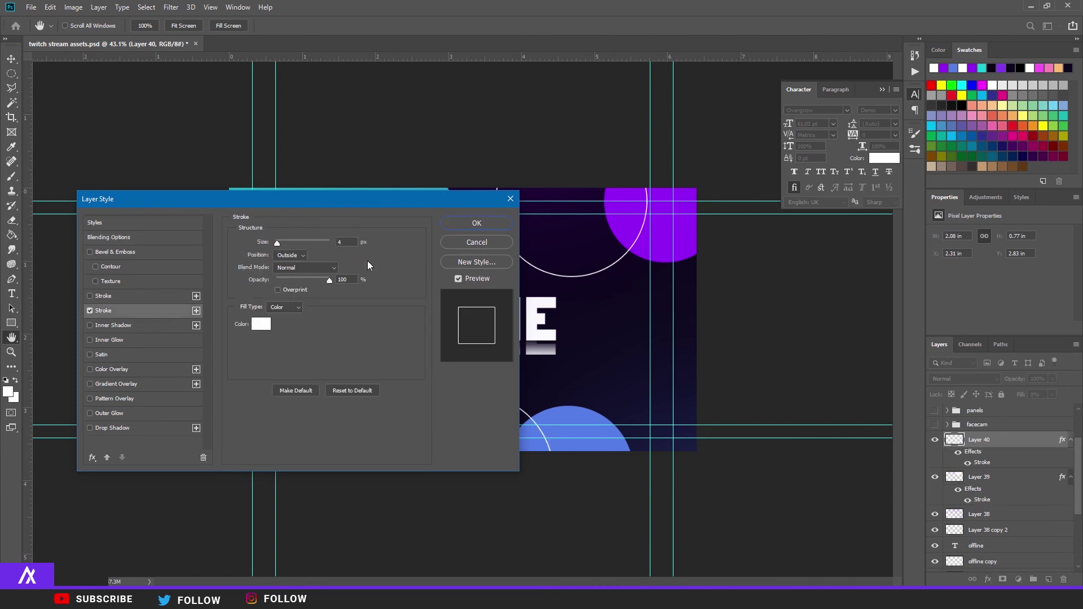
pyautogui.click(477, 222)
pyautogui.scroll(-1, 527, 386)
pyautogui.hotkey('ctrl', '+')
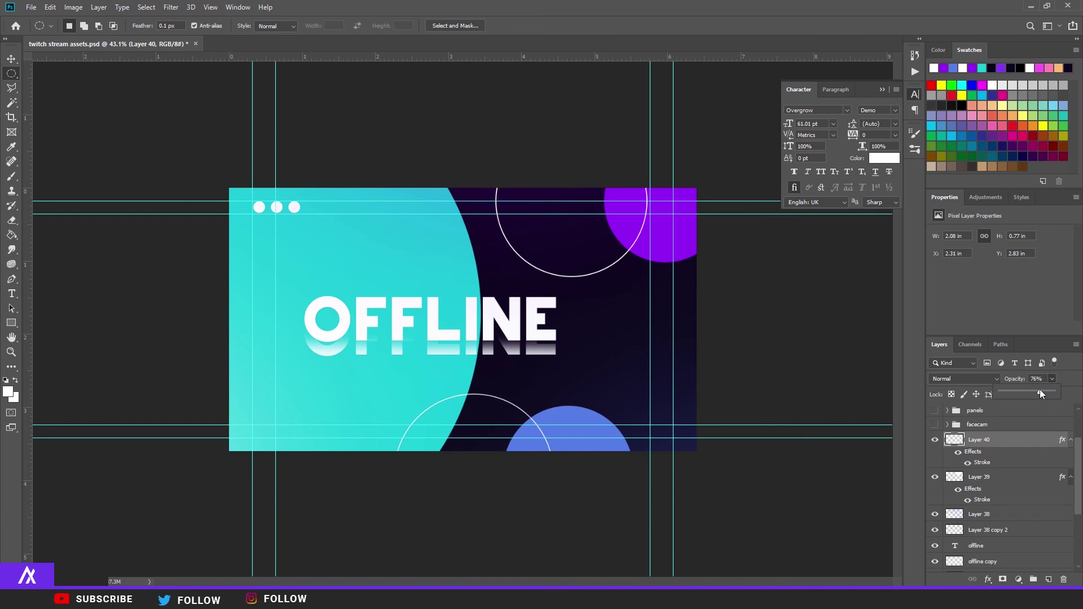
# Step: Lower the layer opacity of the upper circle outline to 76%
pyautogui.moveTo(1040, 395); pyautogui.dragTo(1052, 391)
pyautogui.hotkey('alt', '[')
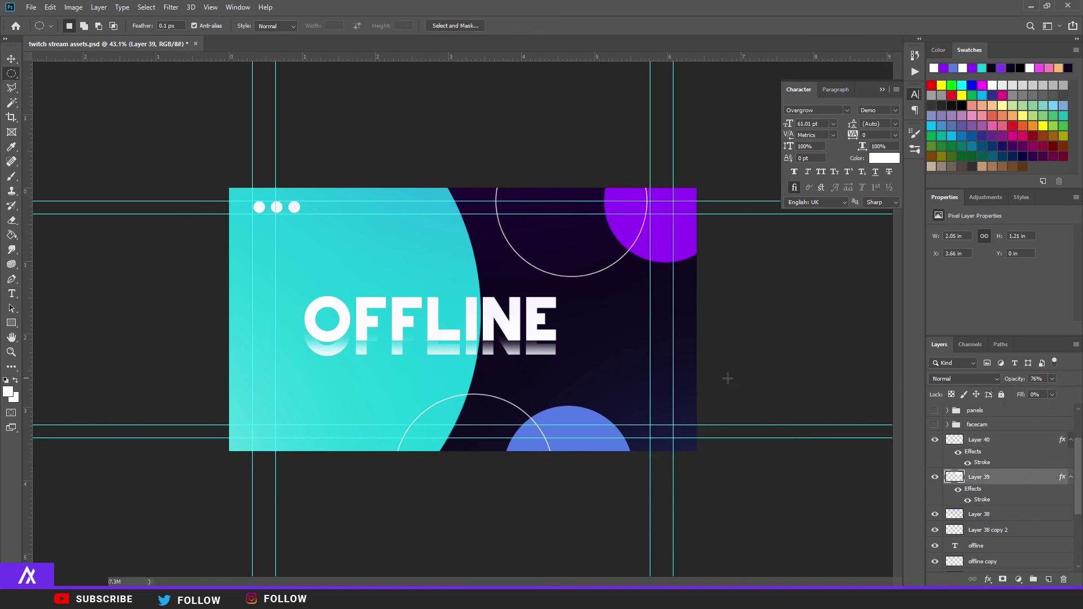
pyautogui.hotkey('ctrl', '-')
pyautogui.hotkey('ctrl', '+')
pyautogui.hotkey('ctrl', '+')
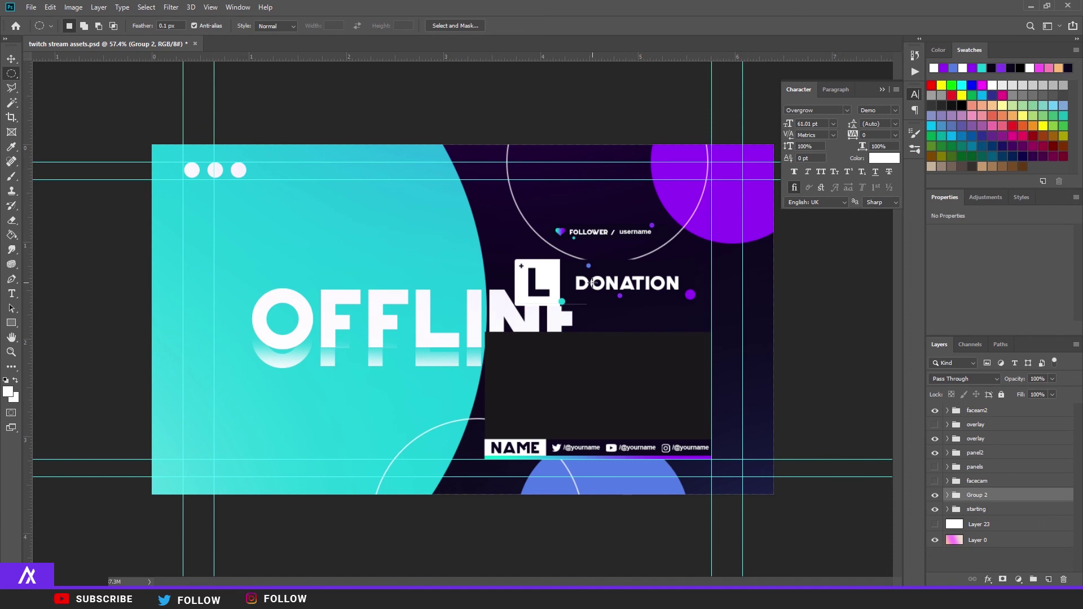
# Step: Examine the donation, follower and facecam overlays together with the OFFLINE screen
pyautogui.scroll(5, 608, 285)
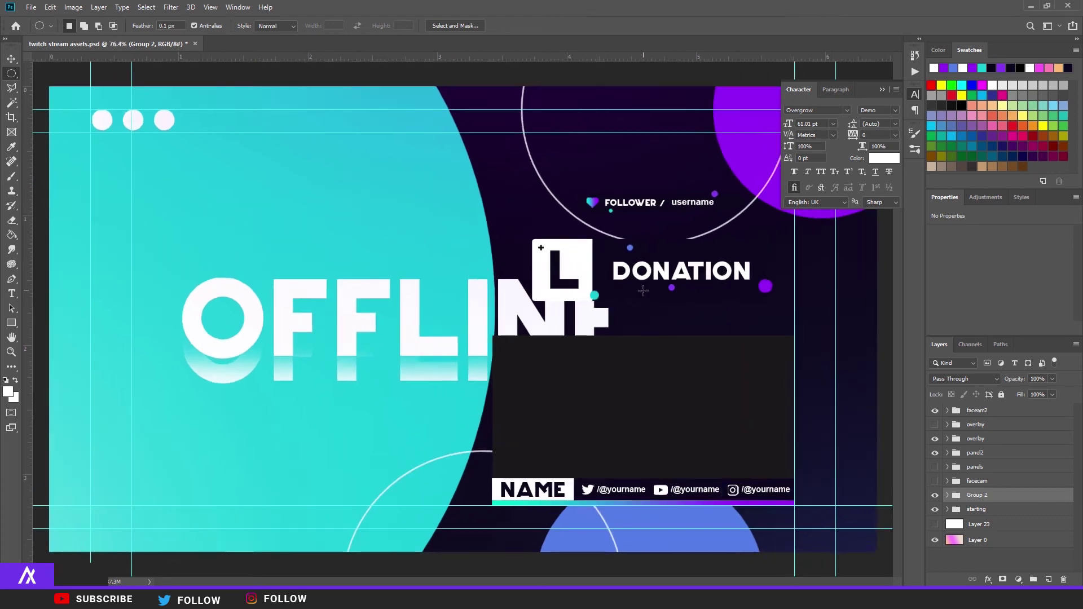
pyautogui.scroll(-3, 648, 312)
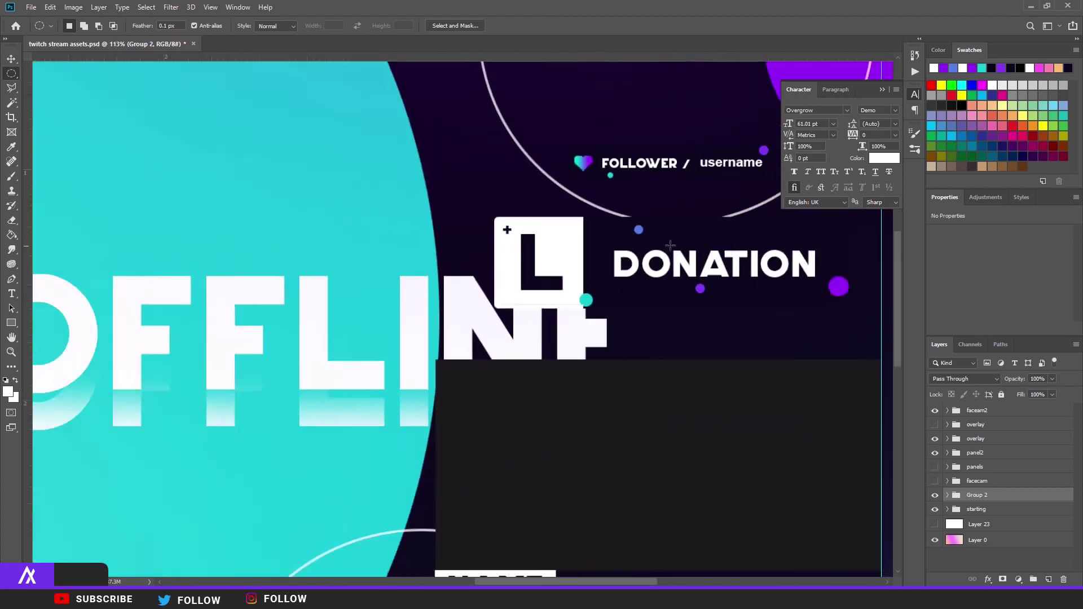
pyautogui.scroll(-2, 699, 385)
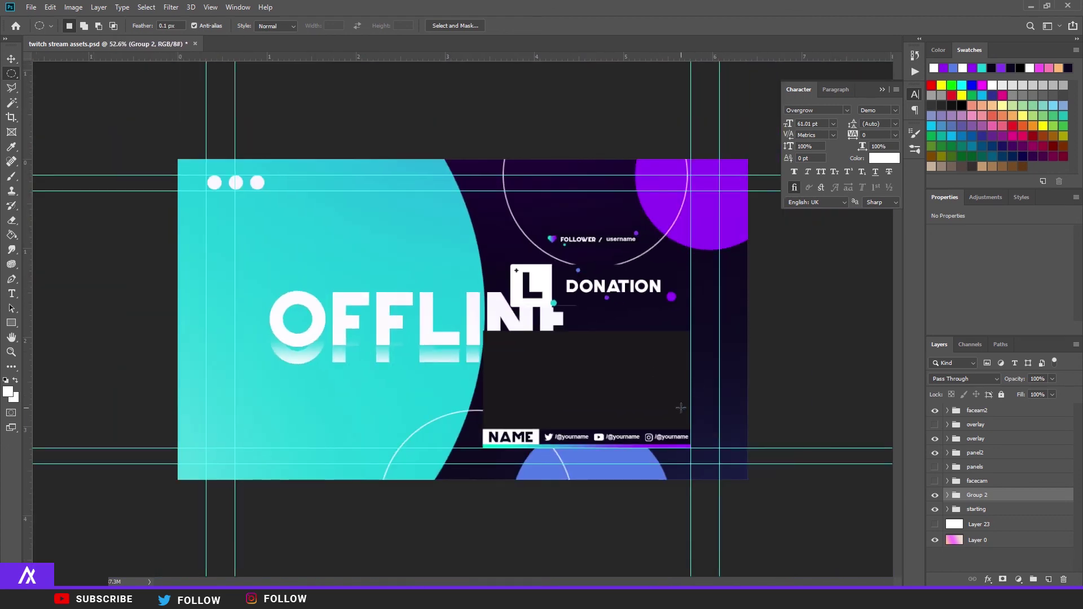